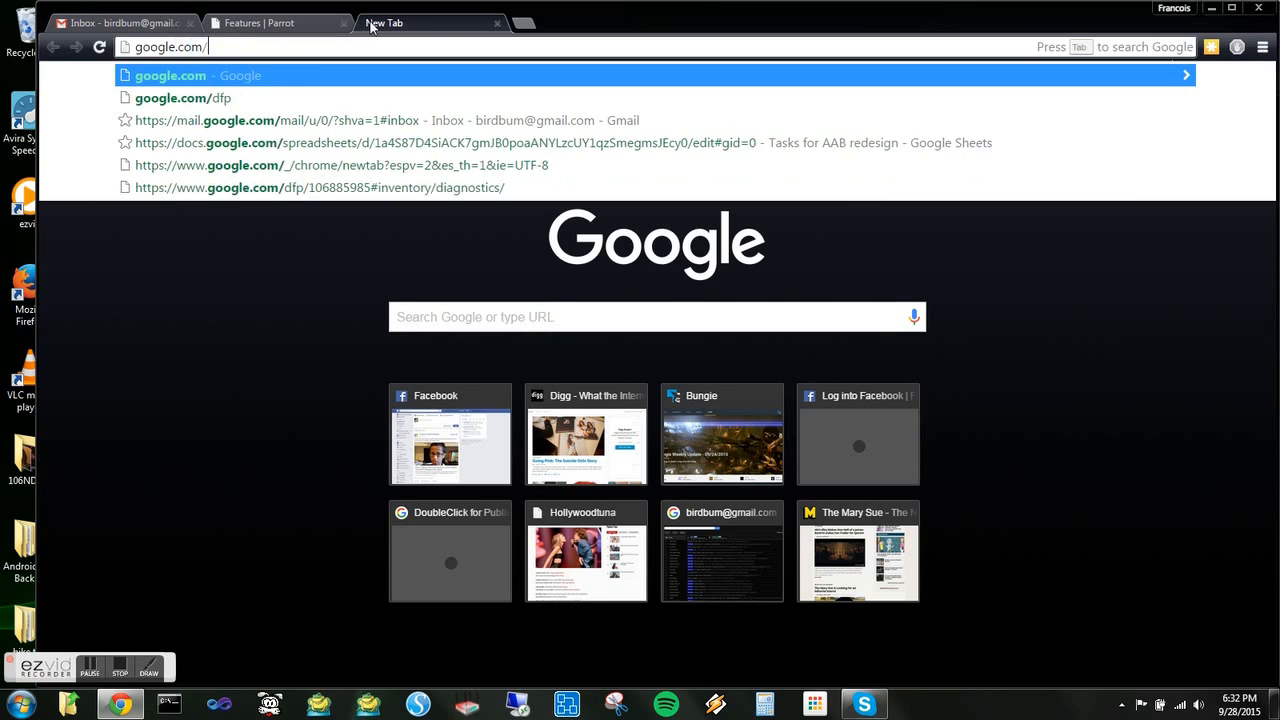
Go to google.com/dfp and list all orders
type("t")
key("BackSpace")
type("dfp")
key("Return")
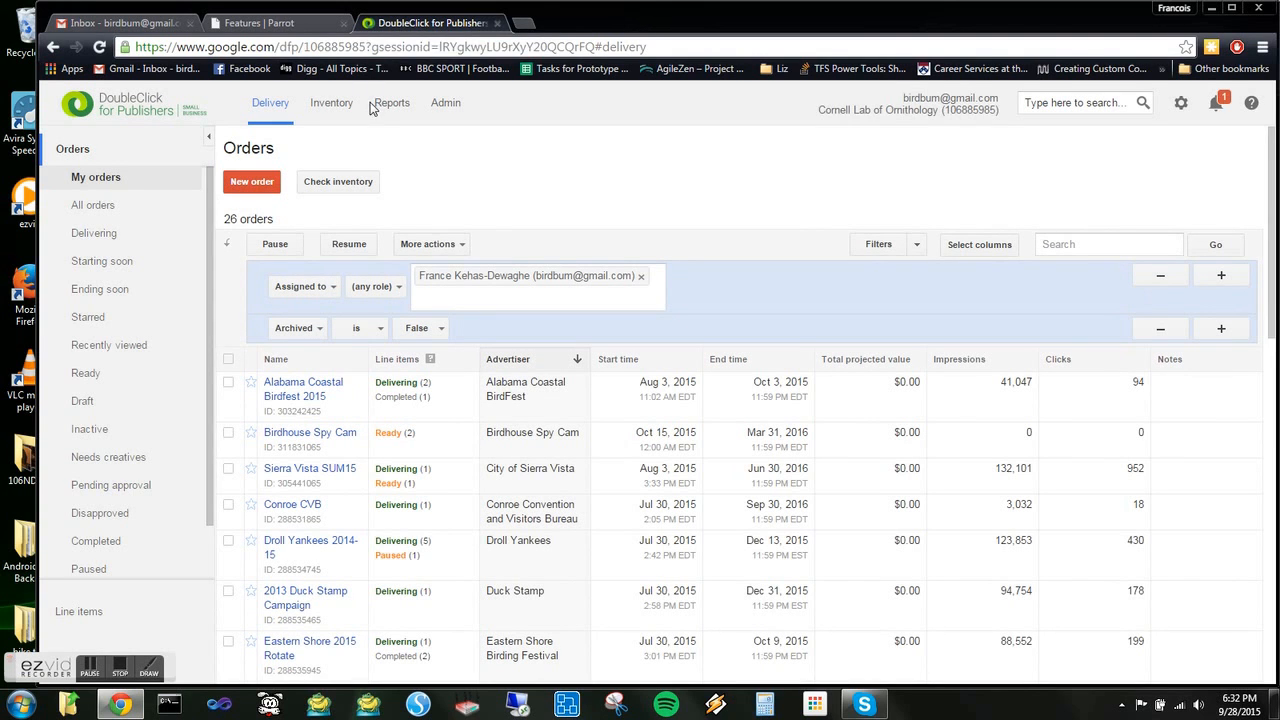
left_click(106, 206)
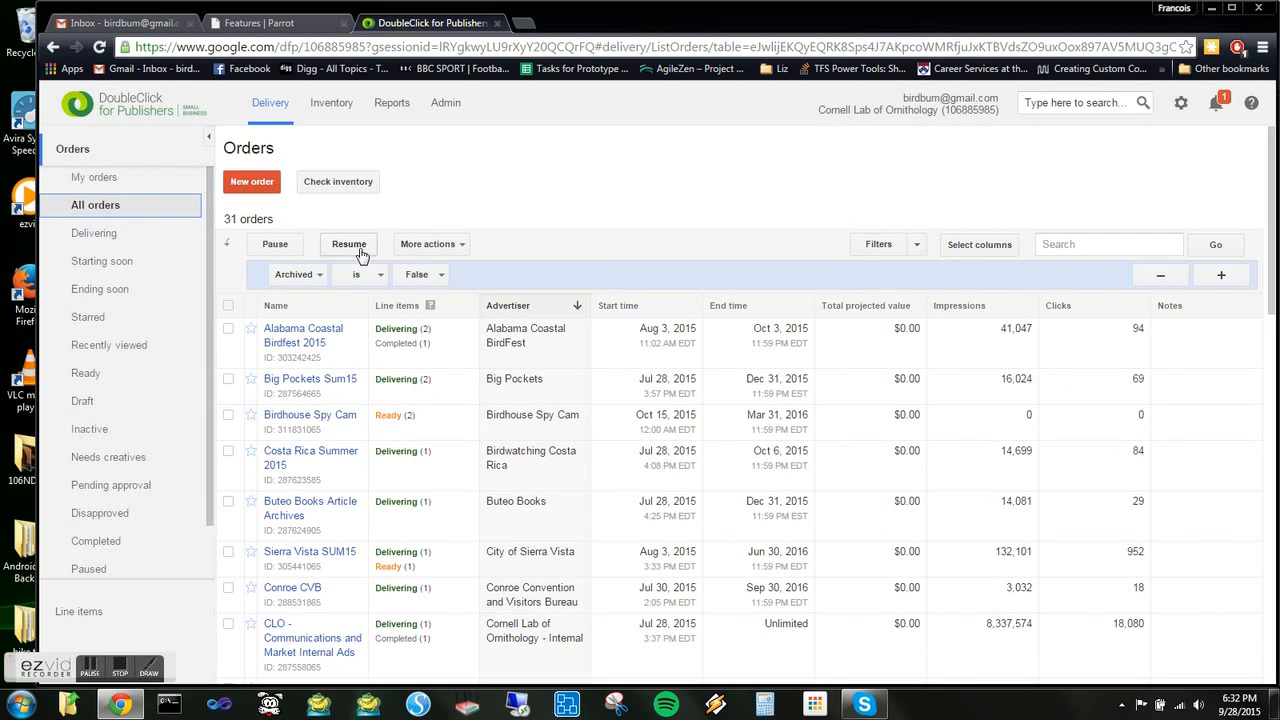
Open the Alabama Coastal Birdfest August 2015 line item from the Alabama Coastal Birdfest 2015 order and examine its name and inventory sizes
left_click(303, 330)
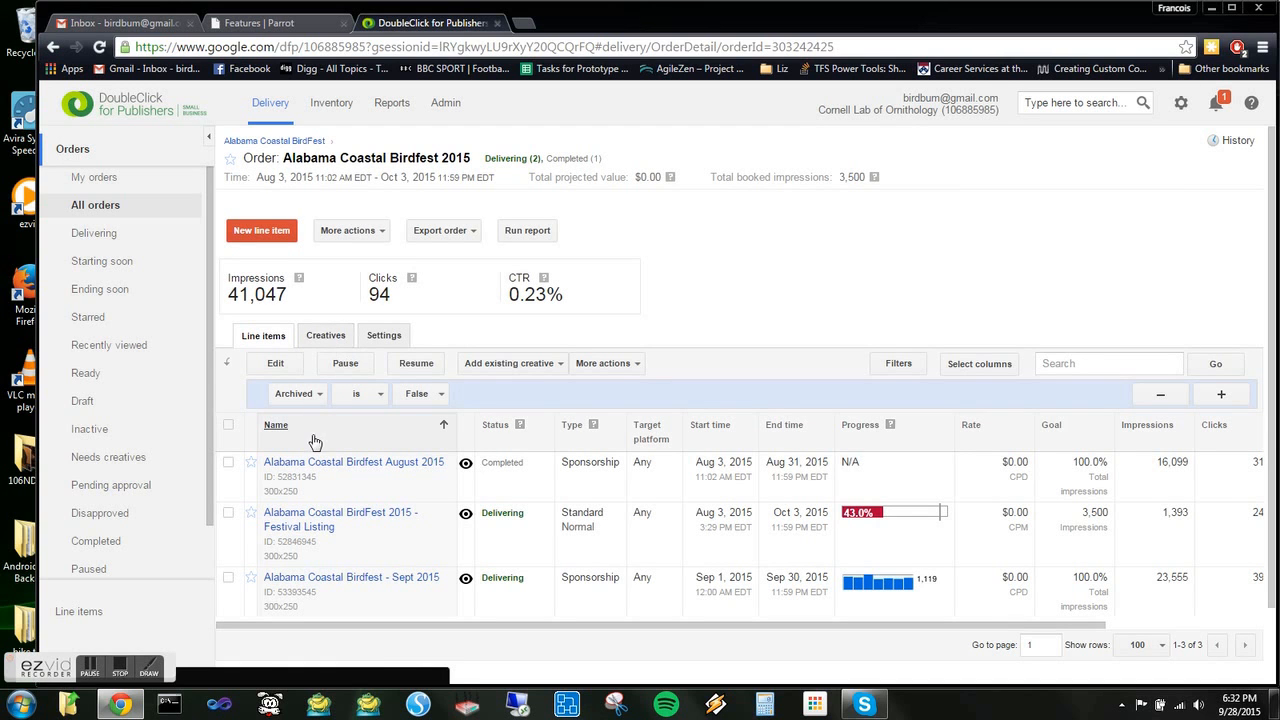
left_click(381, 471)
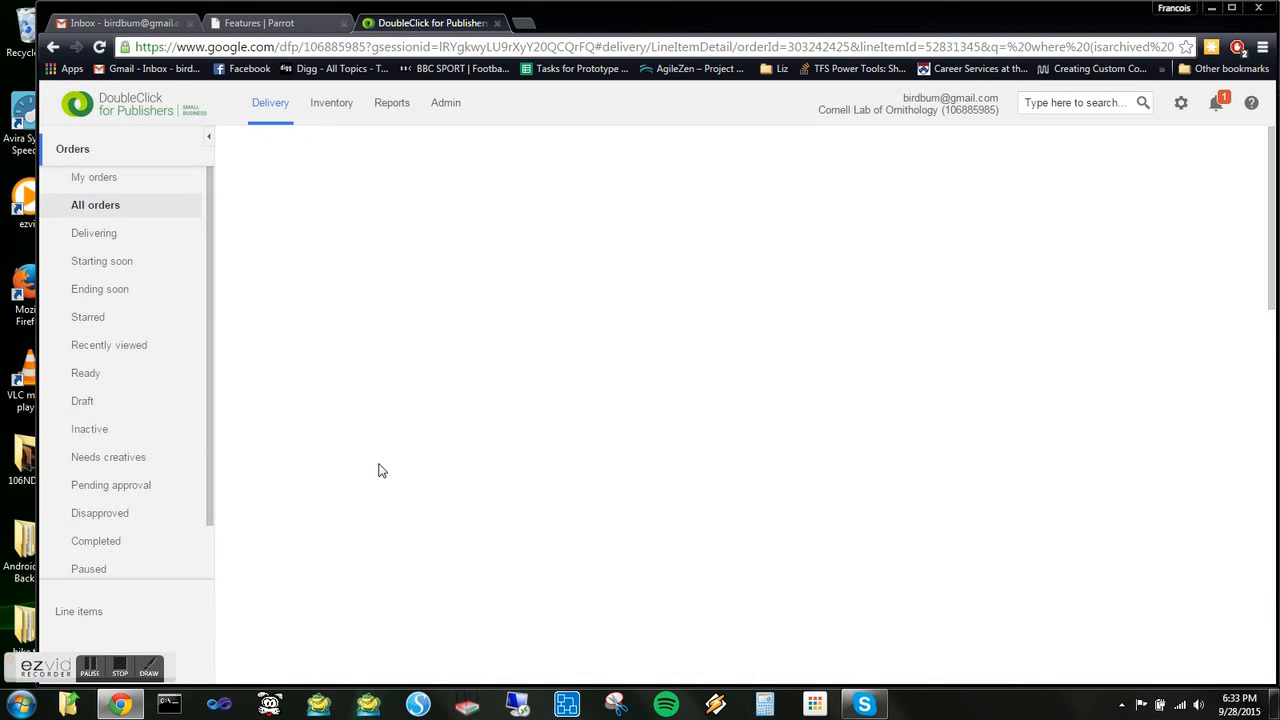
left_click(522, 386)
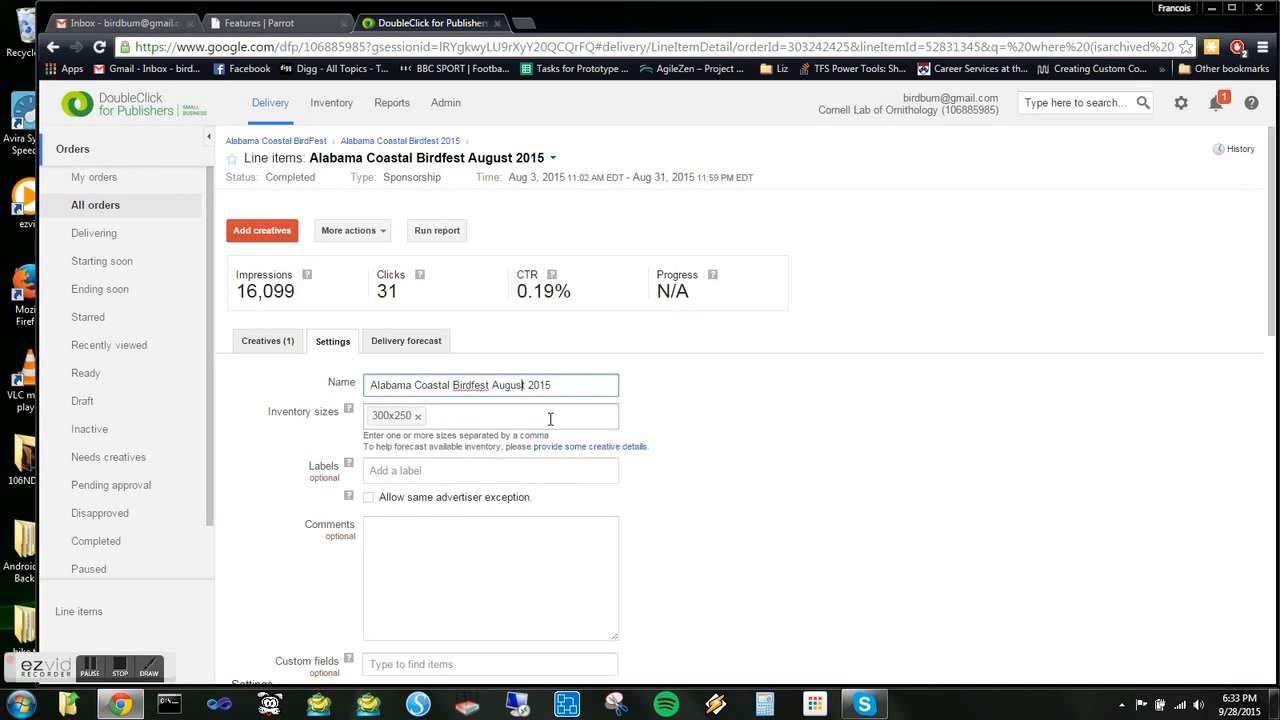
left_click(549, 417)
left_click(685, 428)
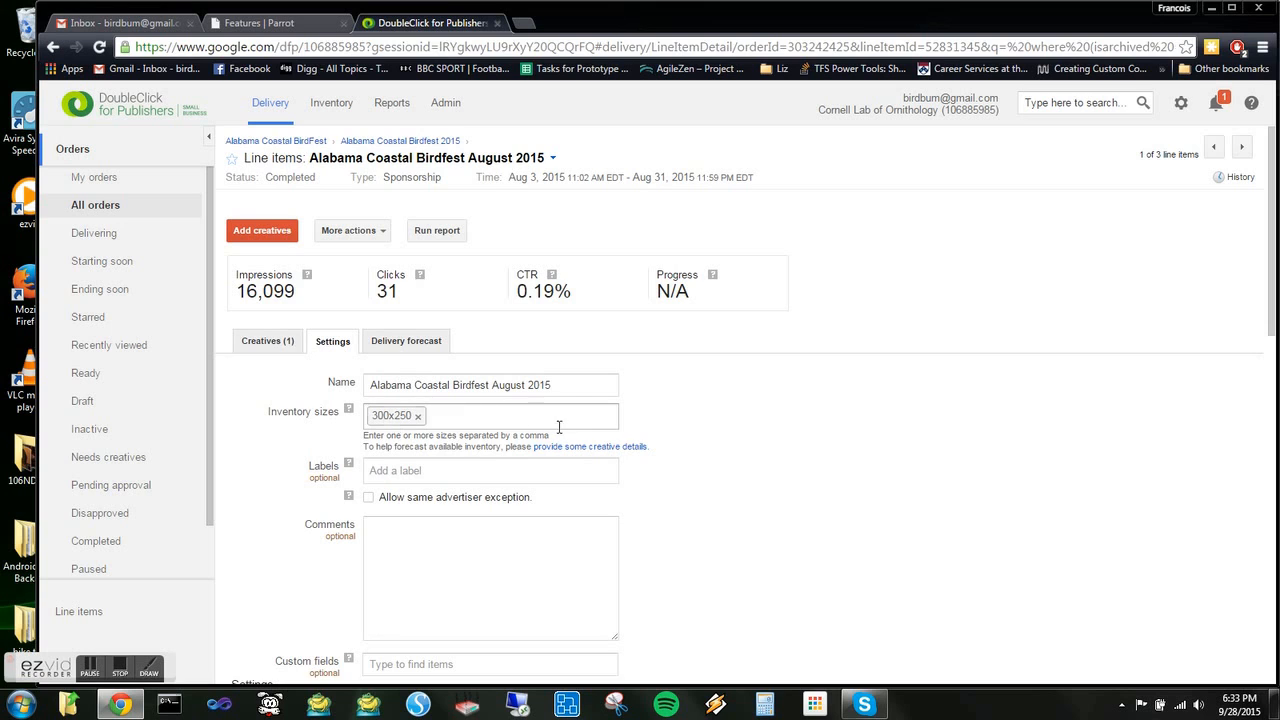
Review the August 2015 line item's schedule, delivery and targeting settings, and view its creatives
scroll(760, 473, "down", 4)
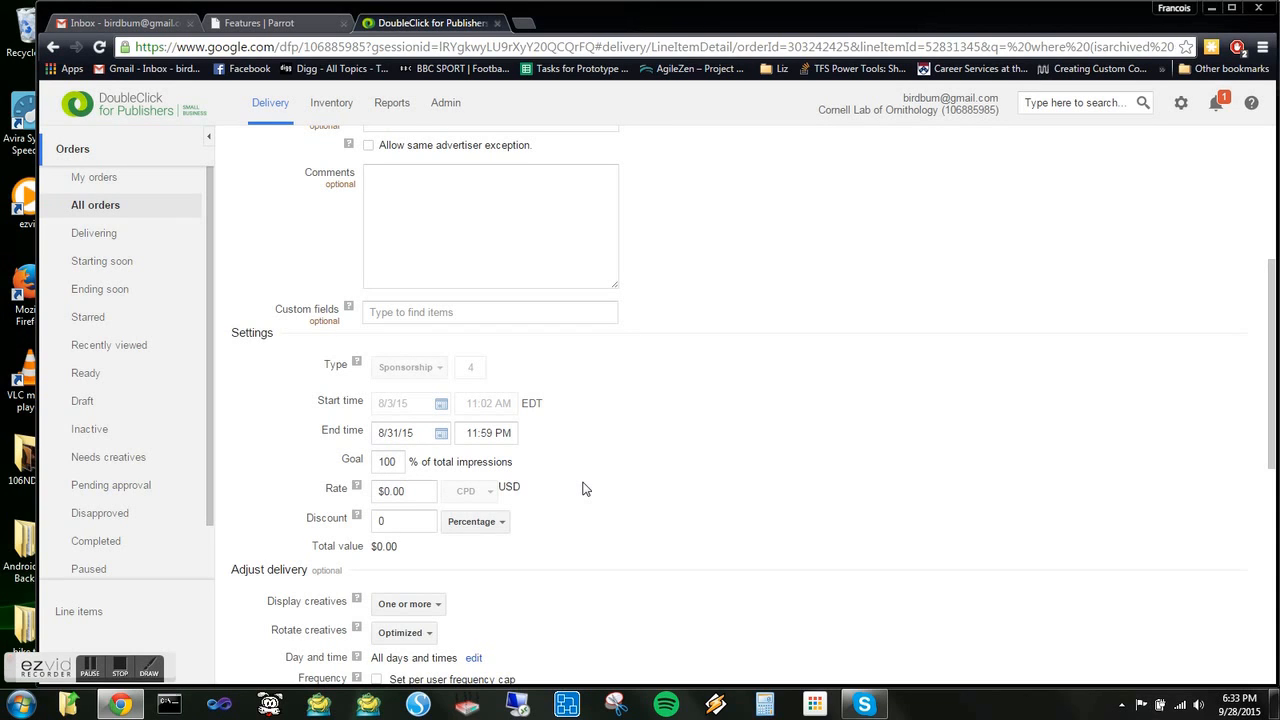
scroll(585, 489, "down", 3)
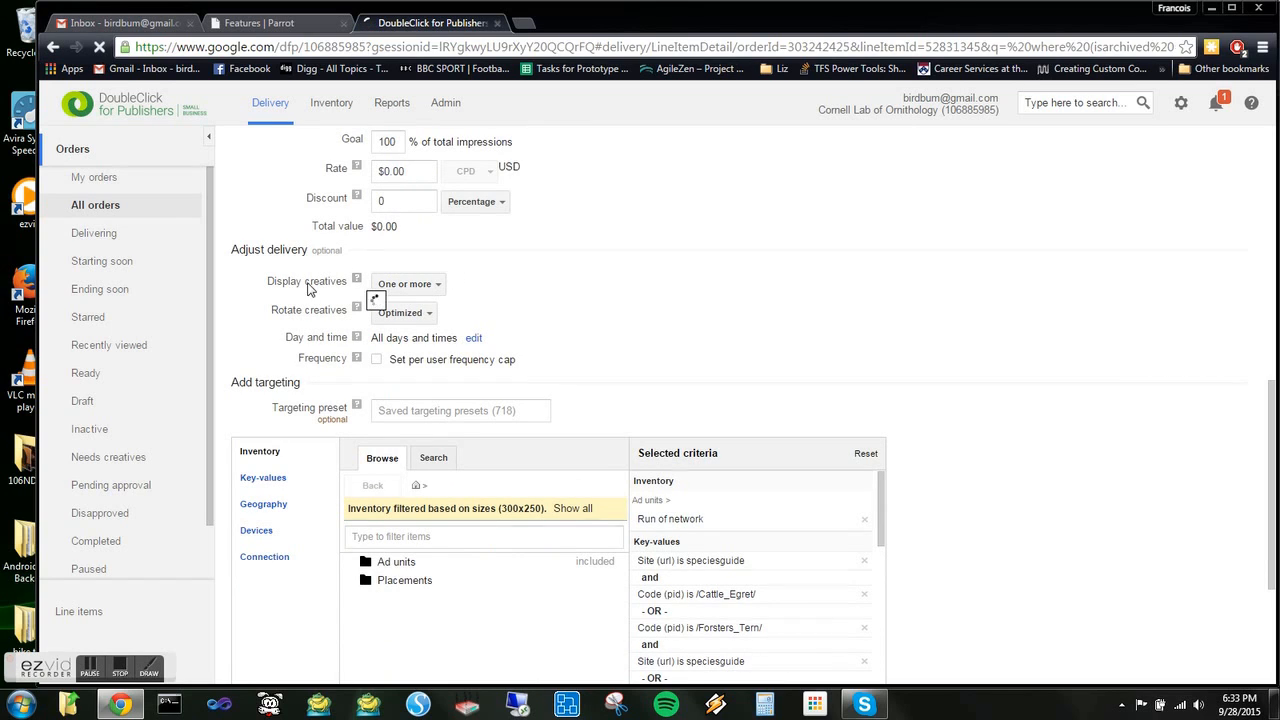
mouse_move(356, 285)
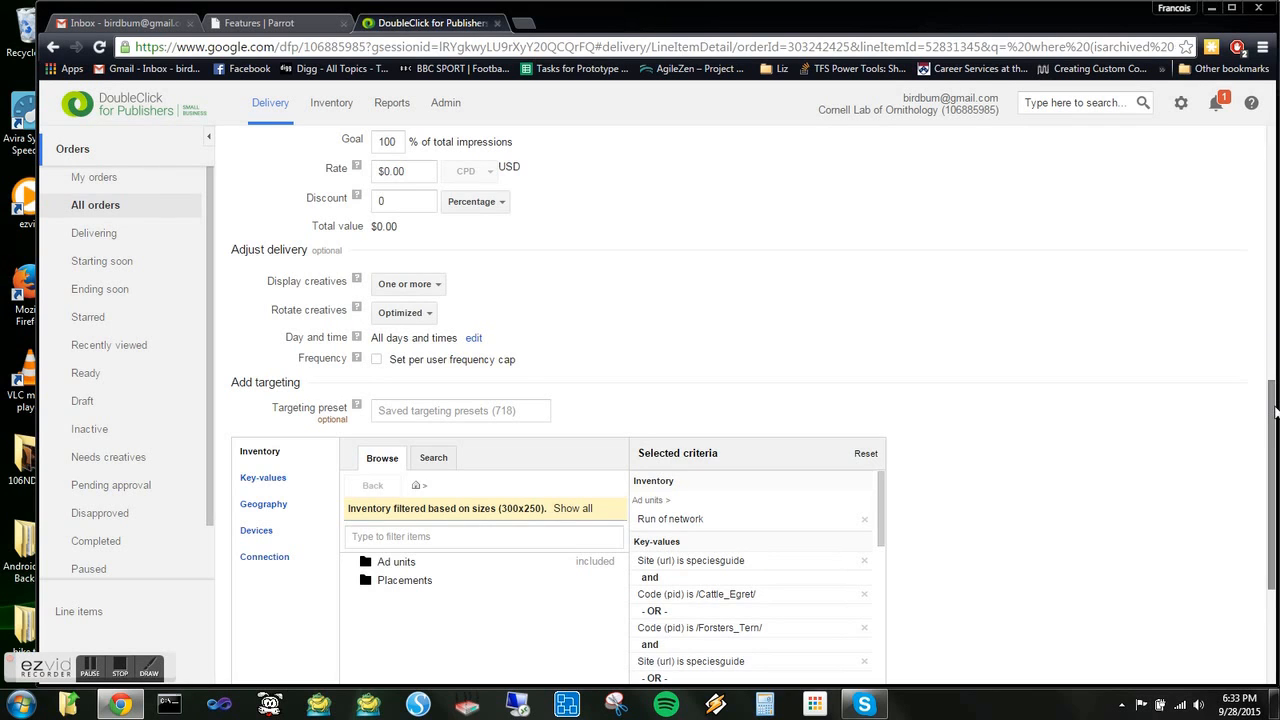
scroll(480, 500, "down", 2)
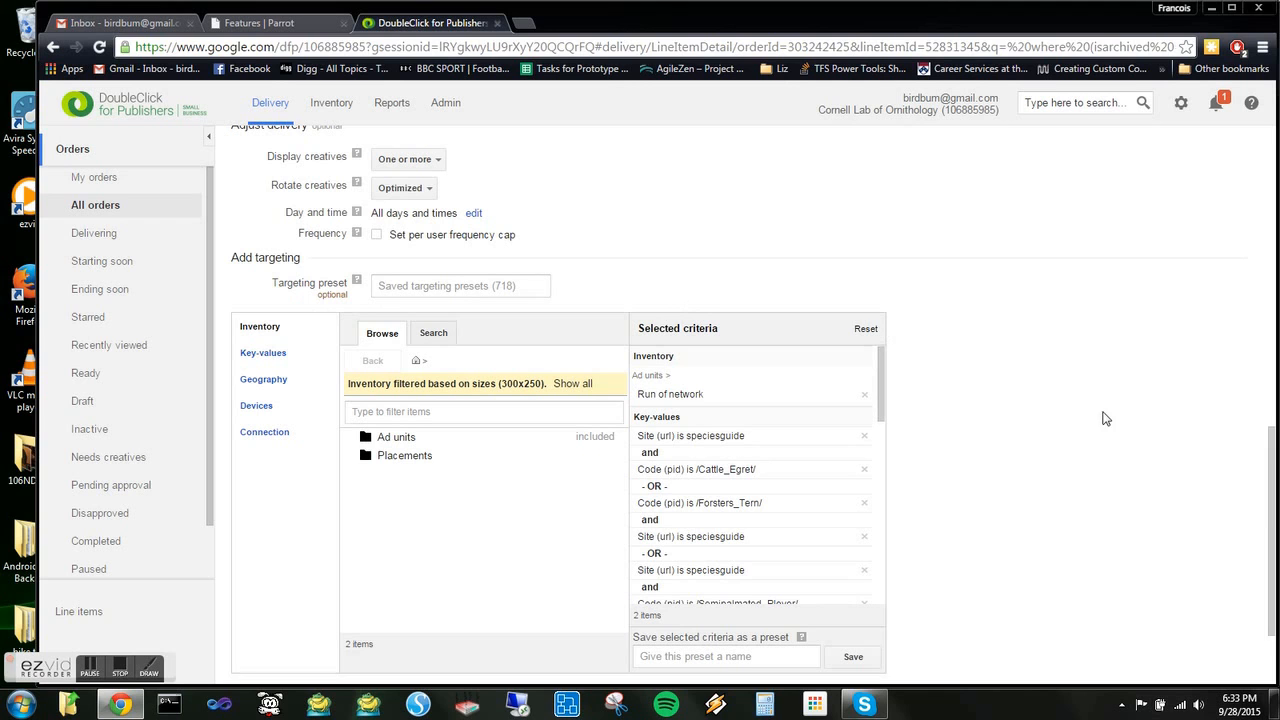
scroll(1272, 524, "down", 2)
scroll(1272, 524, "up", 10)
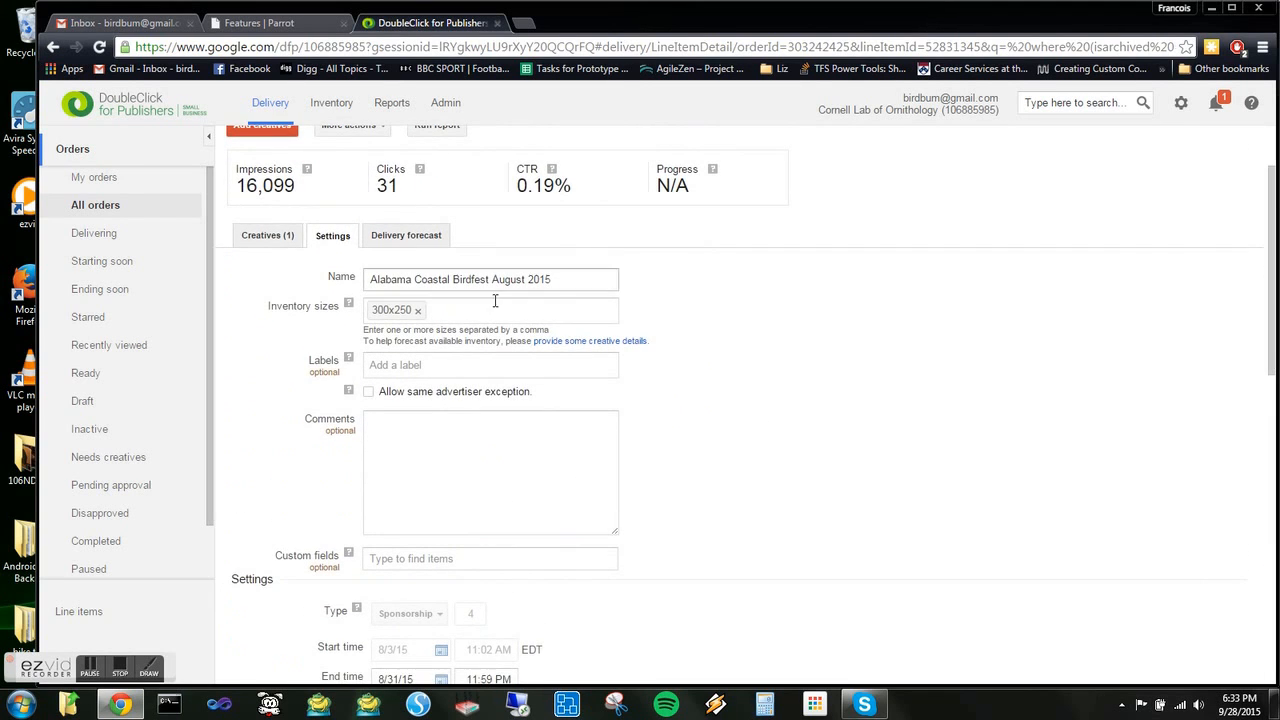
left_click(250, 240)
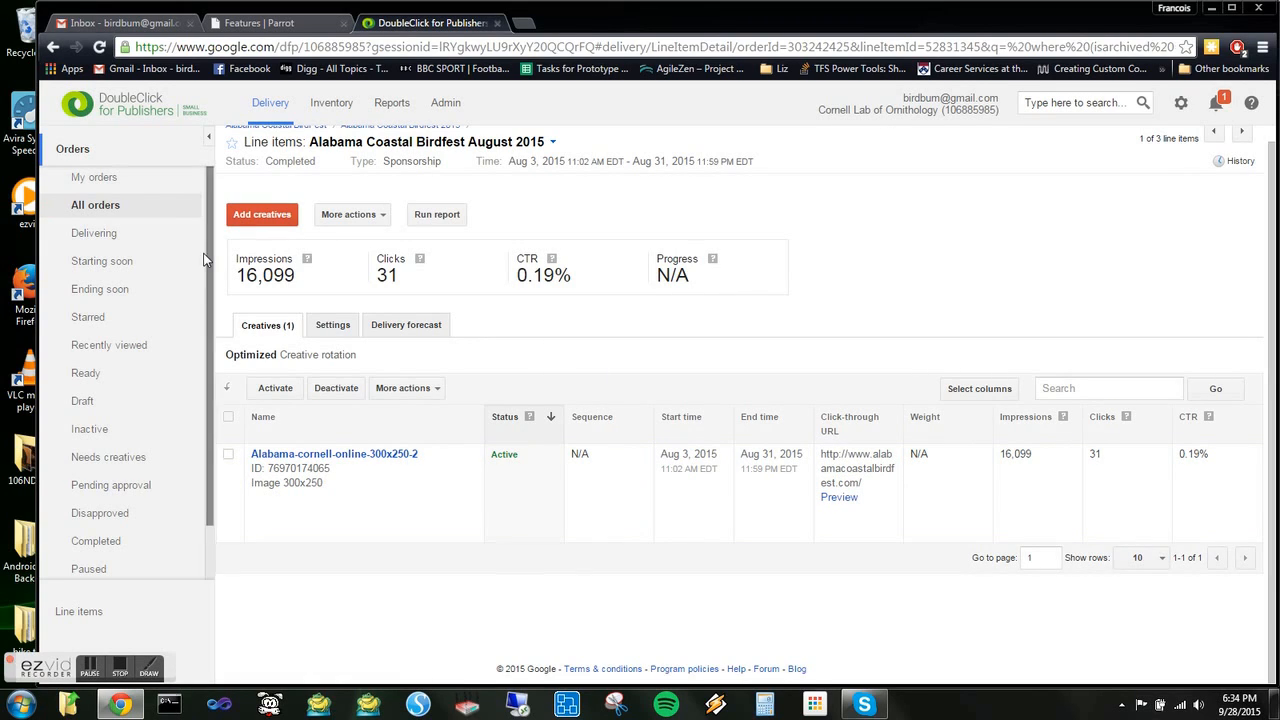
scroll(1273, 313, "up", 1)
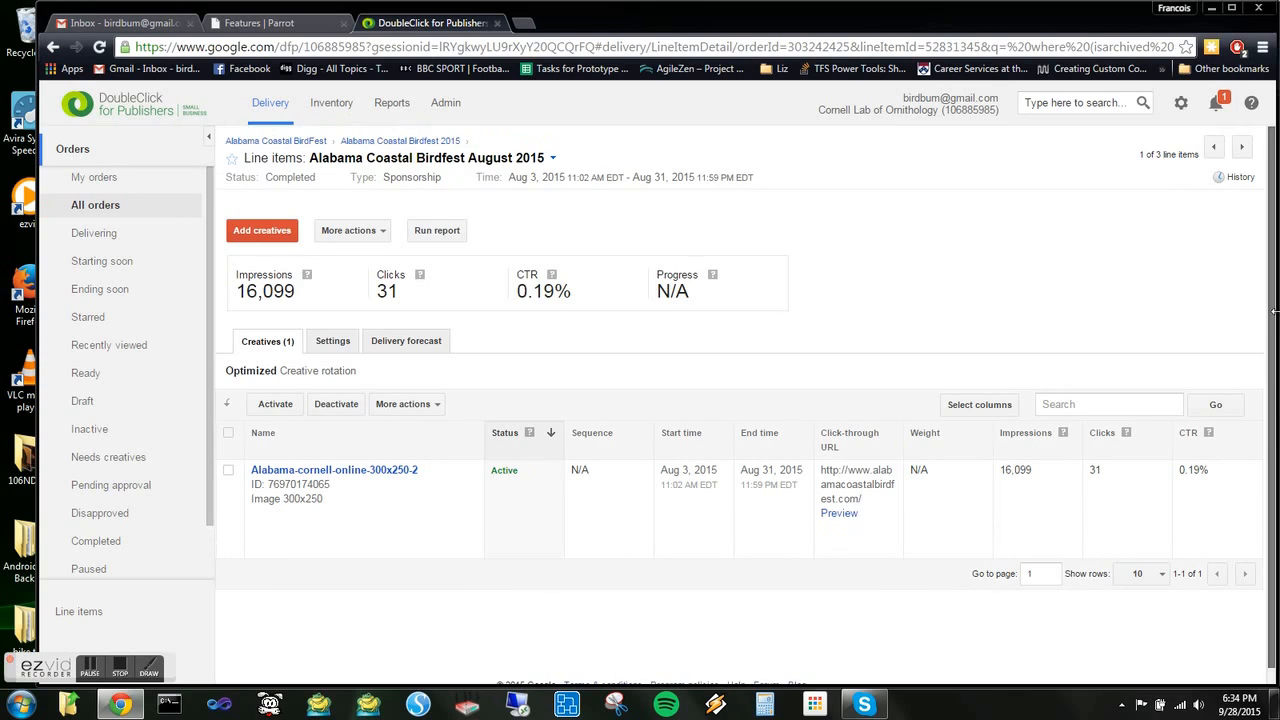
Return to the full order list and open the Naturalist Journeys 2015 line item in the Naturalist Journeys order
left_click(101, 208)
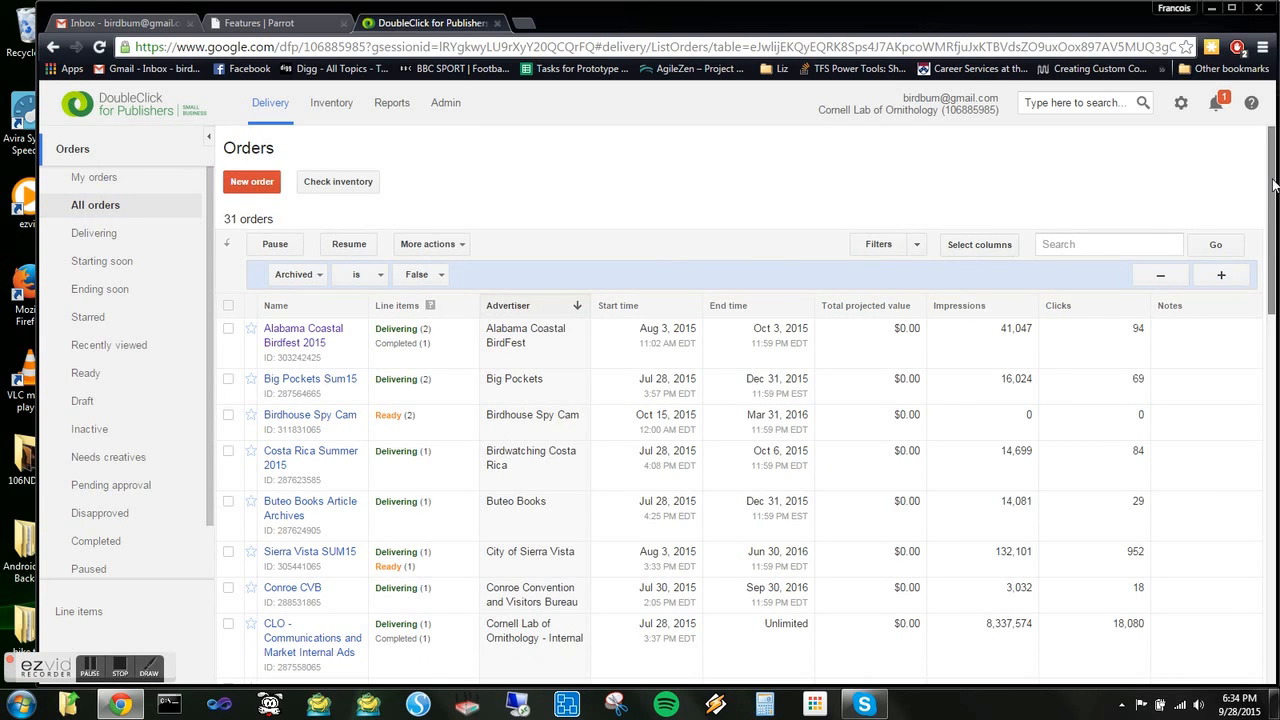
left_click_drag(1273, 188, 1264, 400)
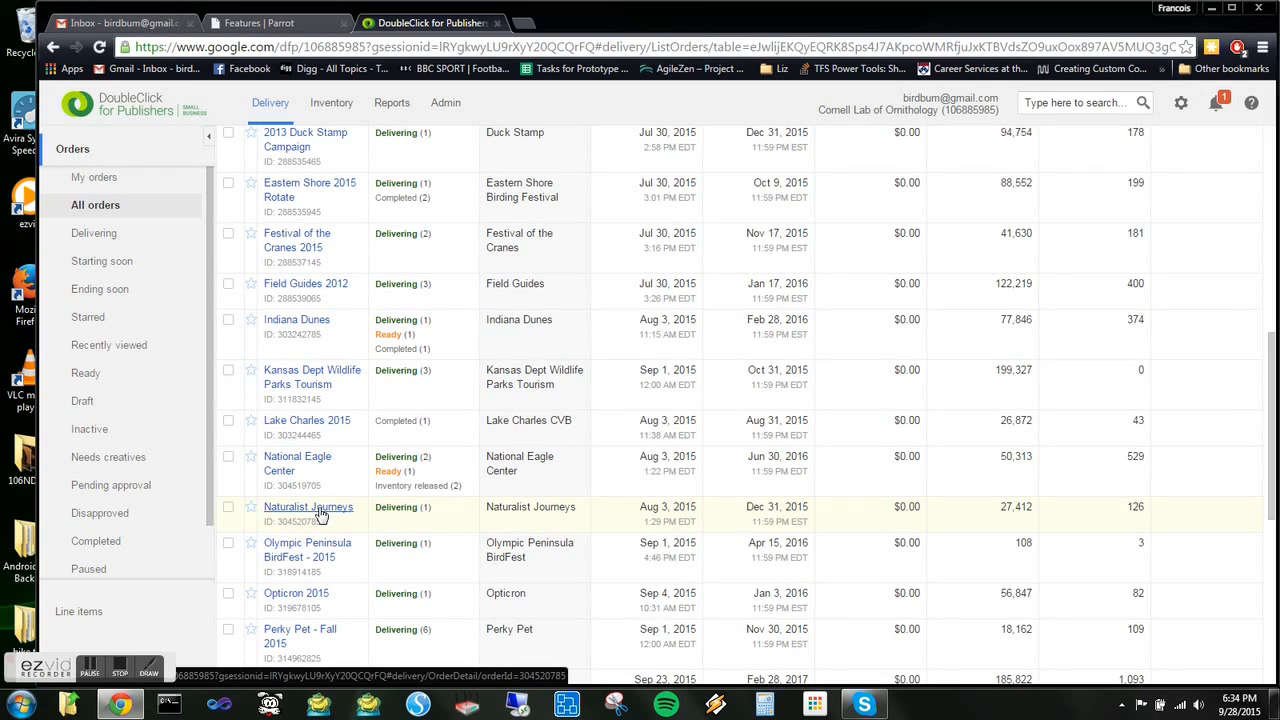
left_click(320, 514)
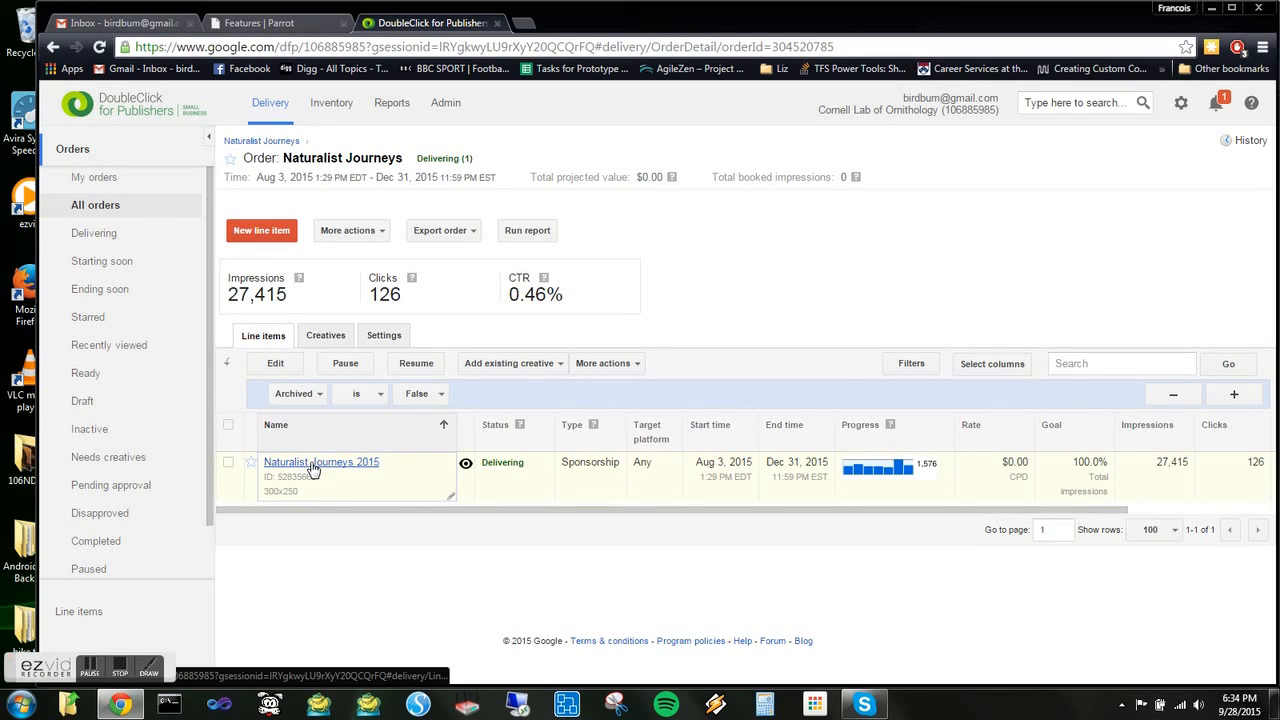
left_click(312, 466)
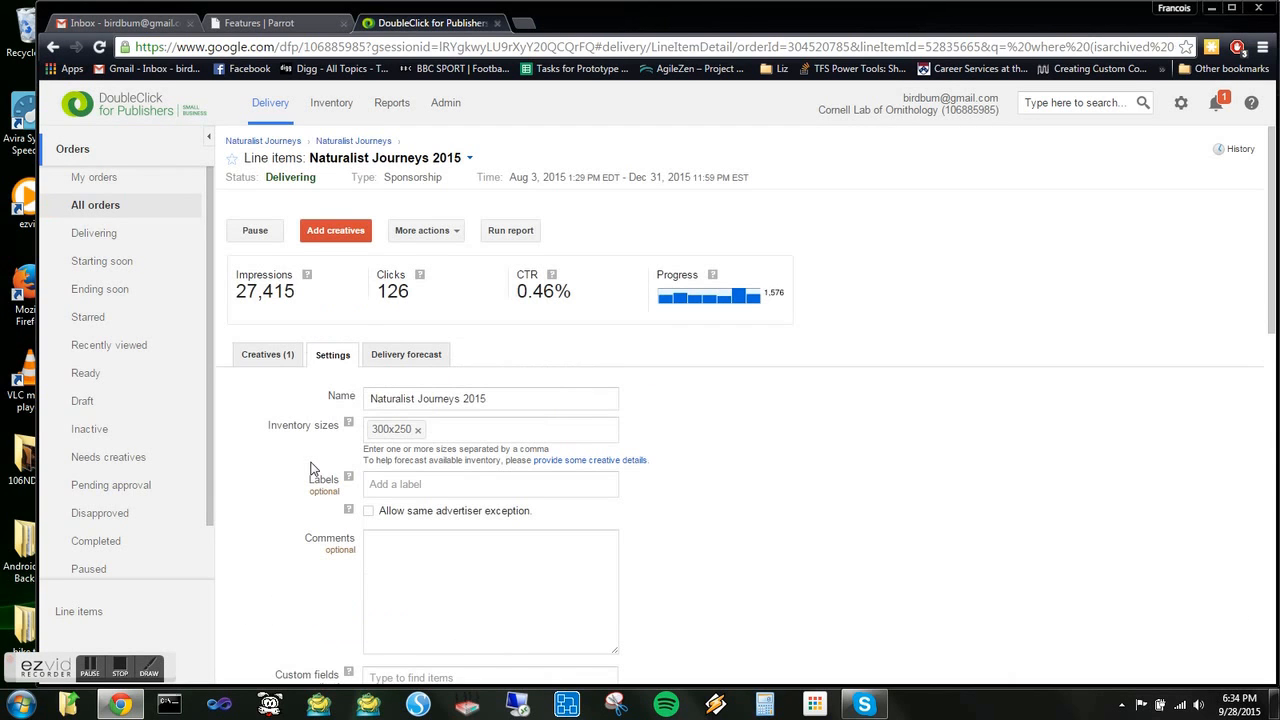
Examine the Naturalist Journeys line item's end date options, delivery adjustments and selected targeting criteria
left_click_drag(1270, 265, 1272, 413)
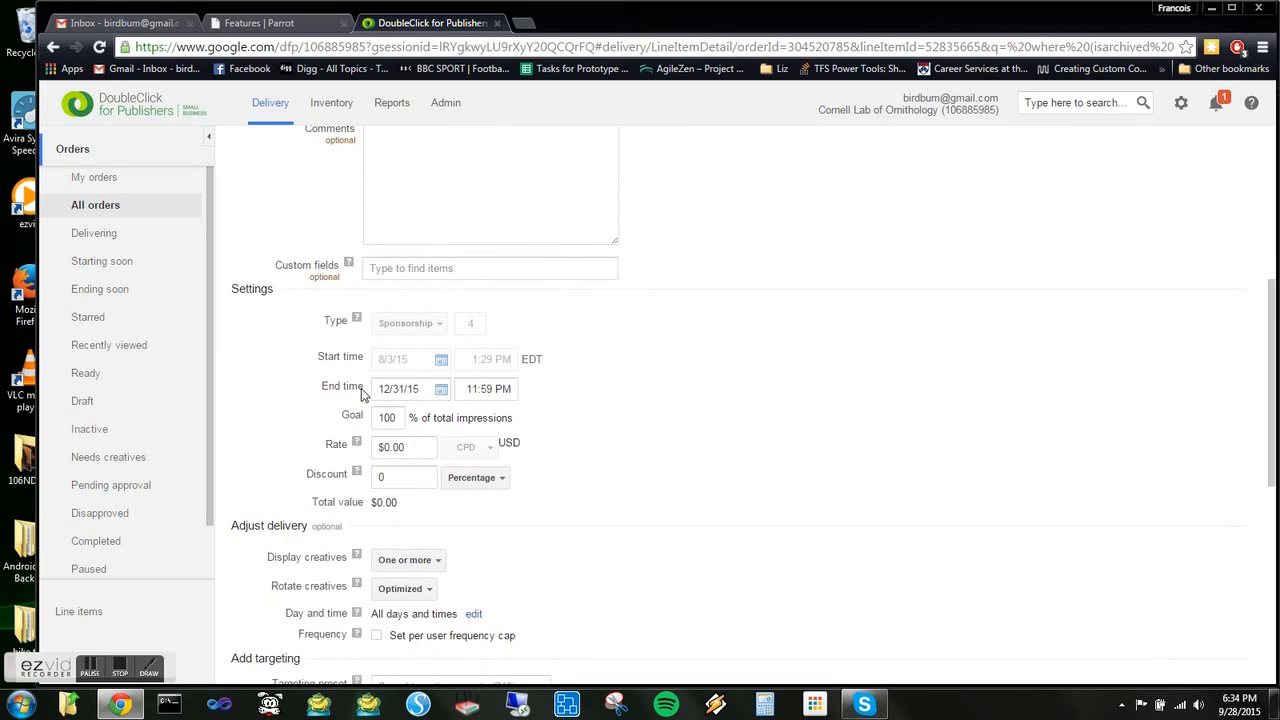
left_click(415, 390)
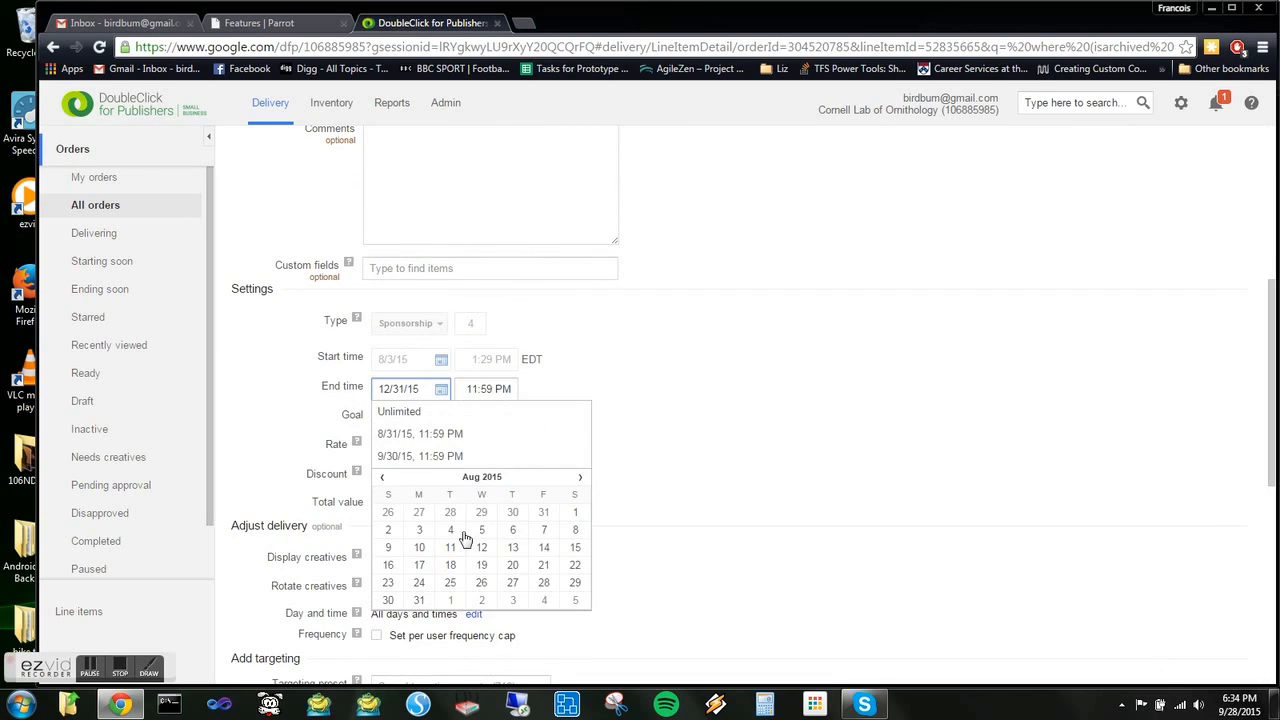
left_click(721, 394)
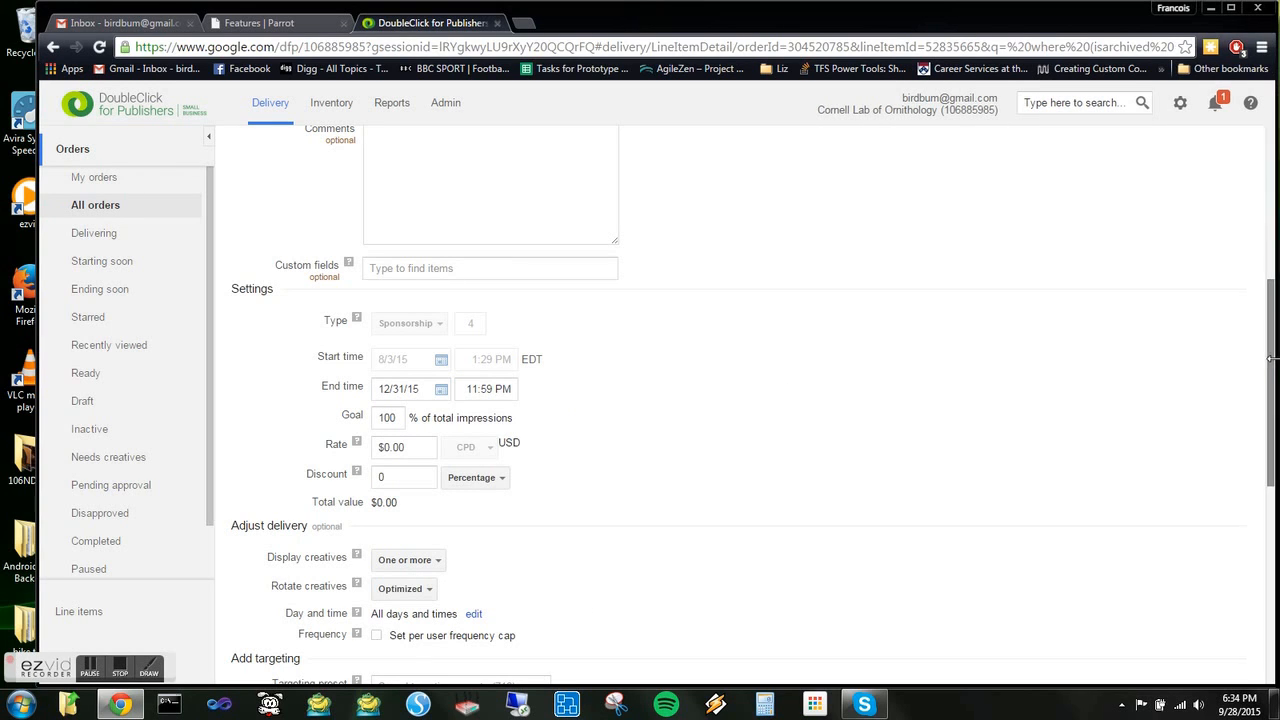
left_click_drag(1273, 358, 1272, 610)
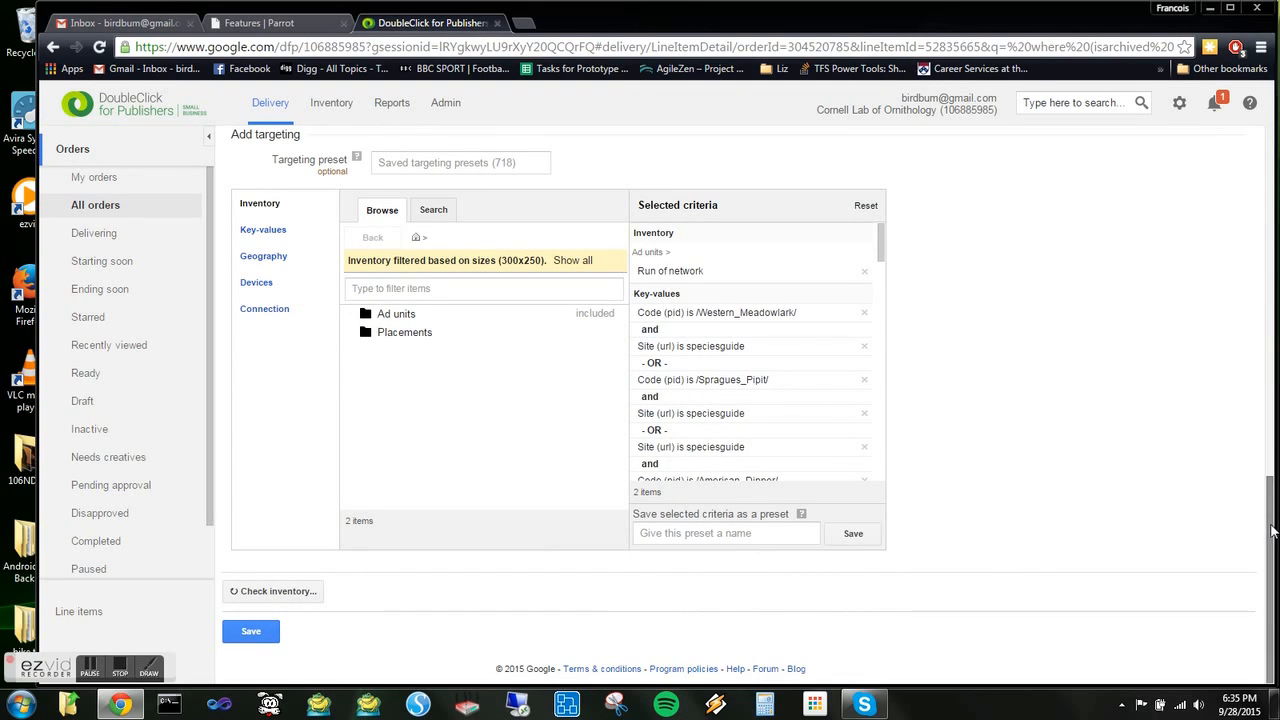
left_click_drag(1270, 522, 1265, 490)
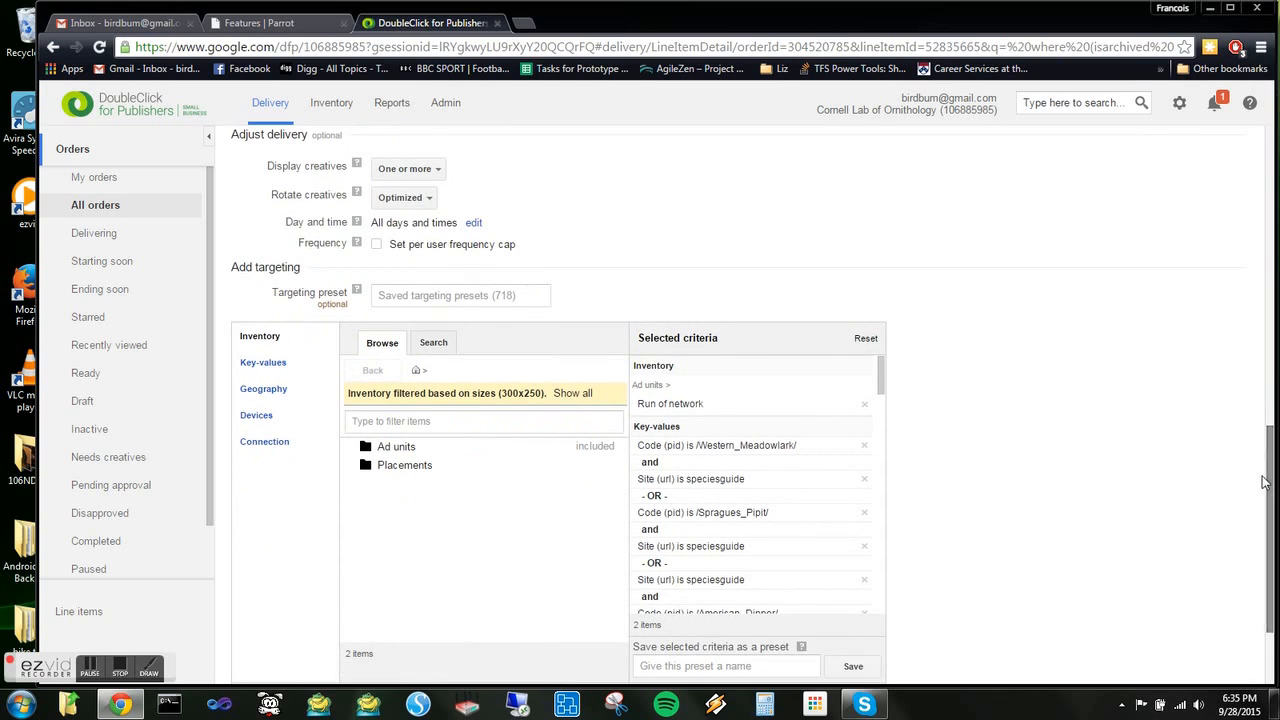
Search the saved targeting presets for "species guide - hom"
left_click(475, 295)
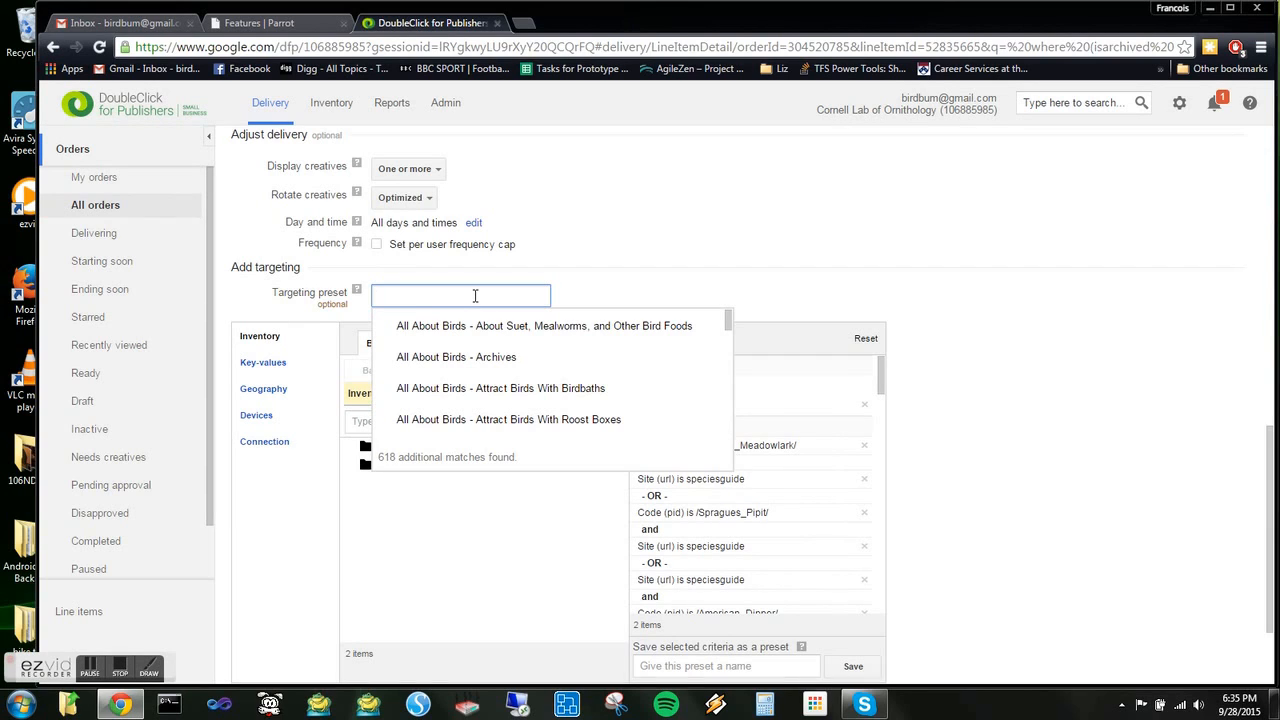
type("s")
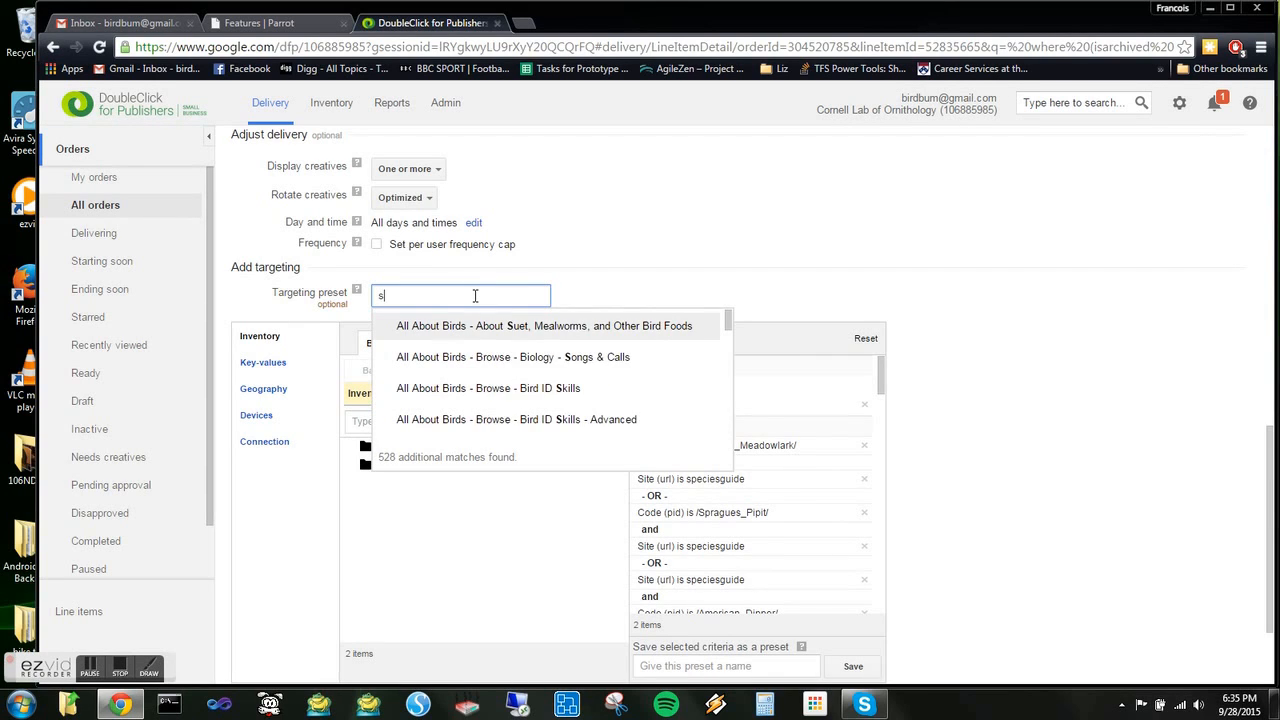
type("pecies guide")
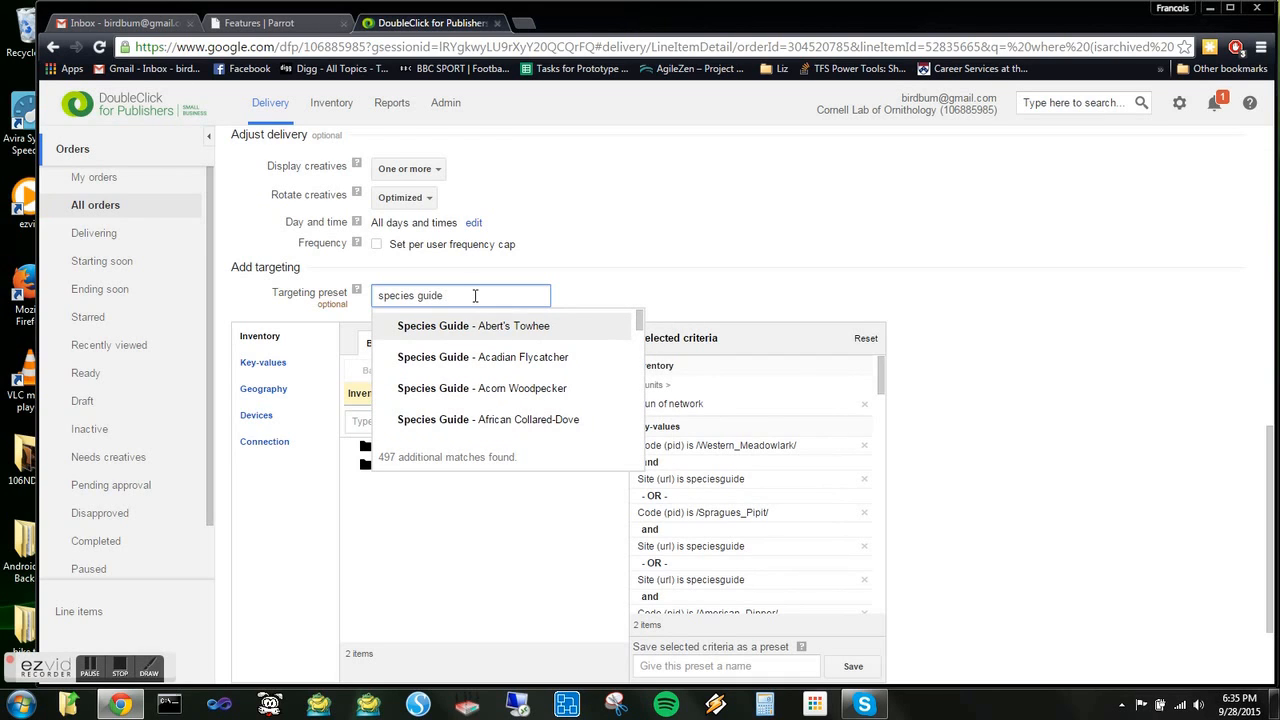
type(" - hom")
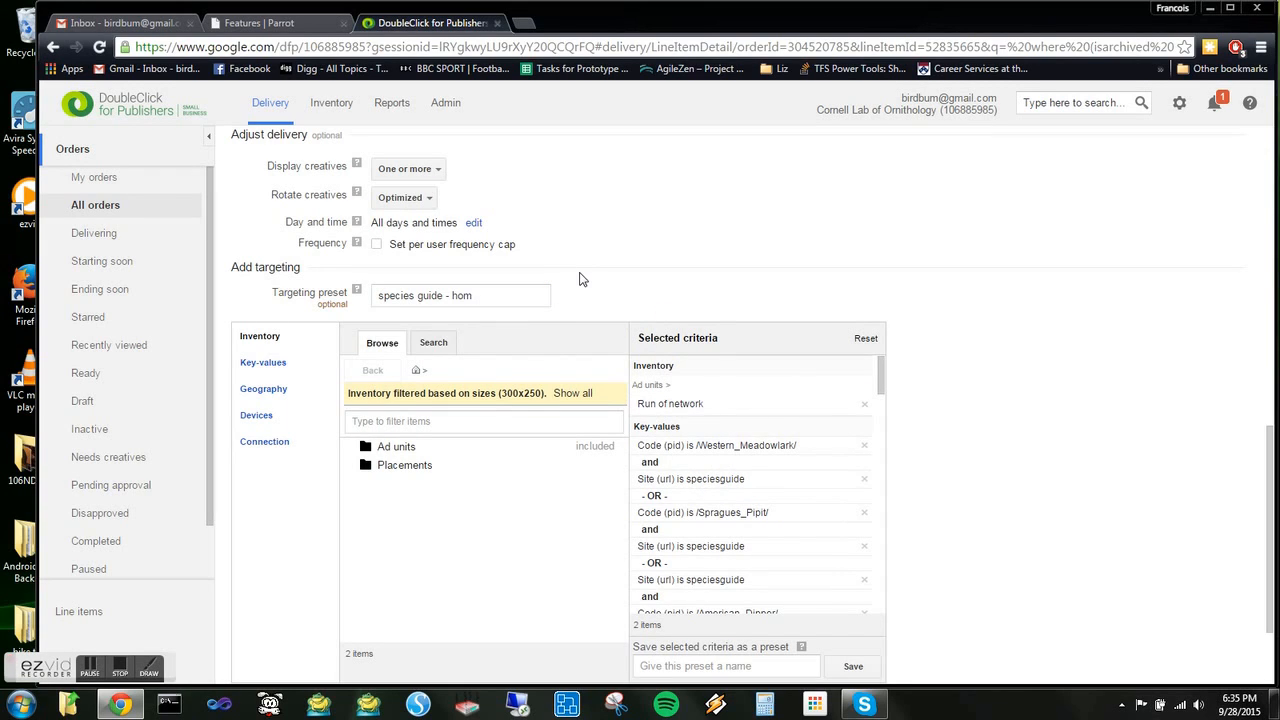
Search the saved targeting presets for "bird cams - hom", broaden the search to "bird cams -", and clear it without choosing a preset
triple_click(531, 295)
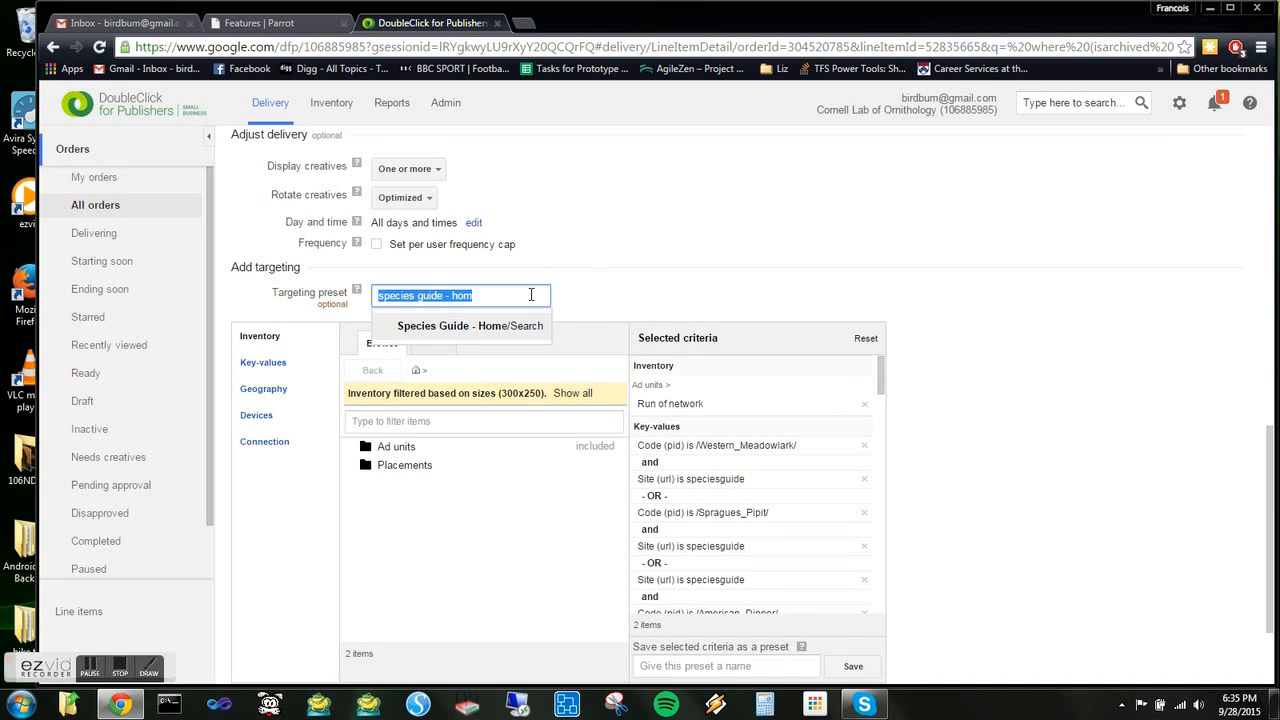
type("bird cams")
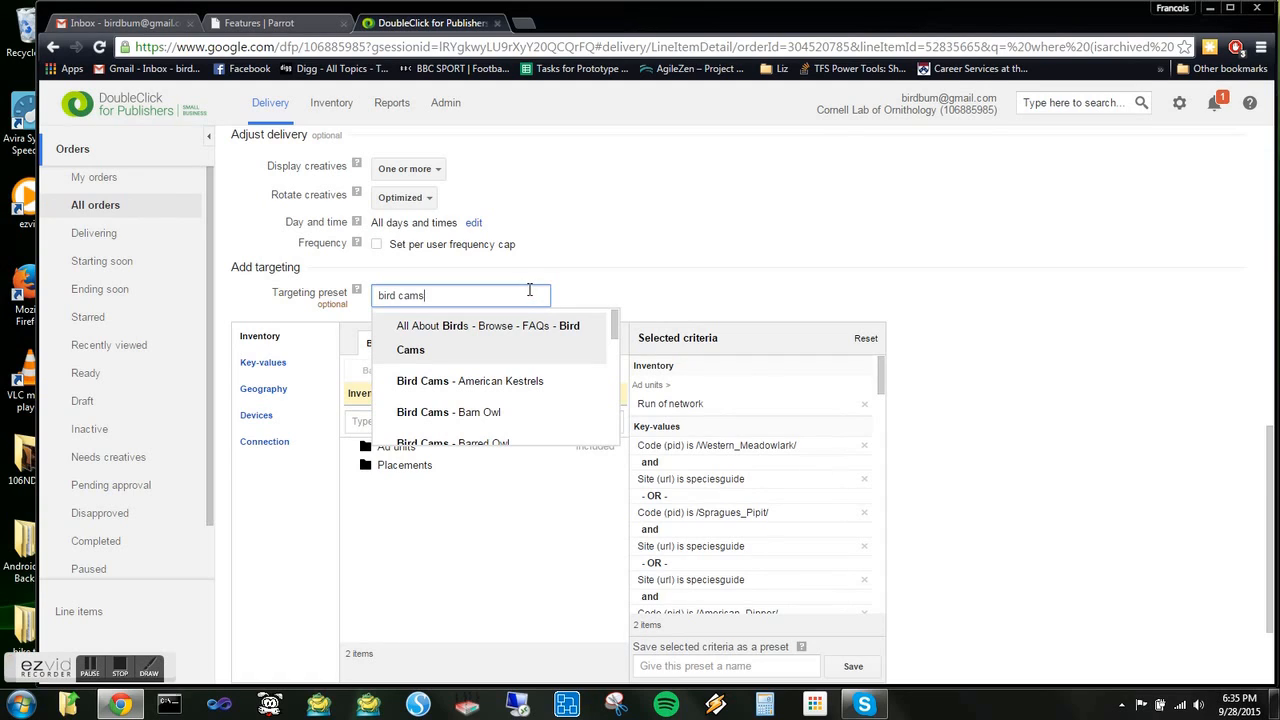
type(" - hom")
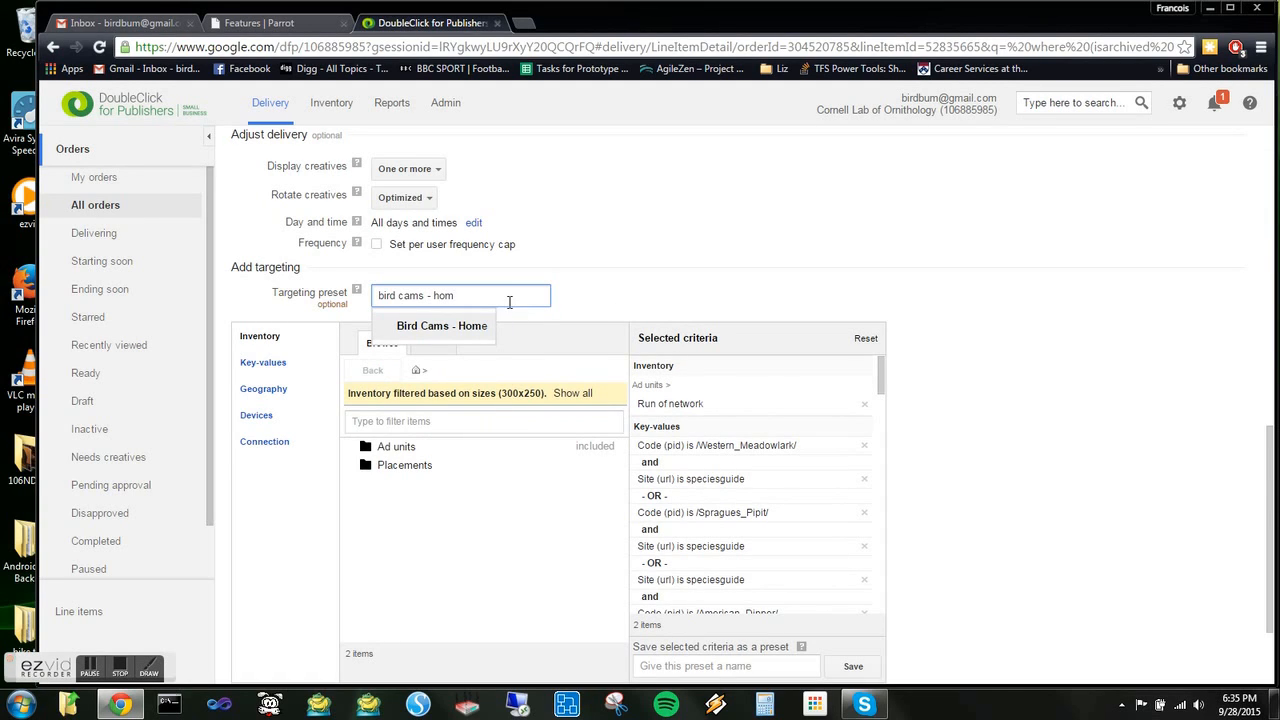
key("BackSpace")
key("BackSpace")
key("BackSpace")
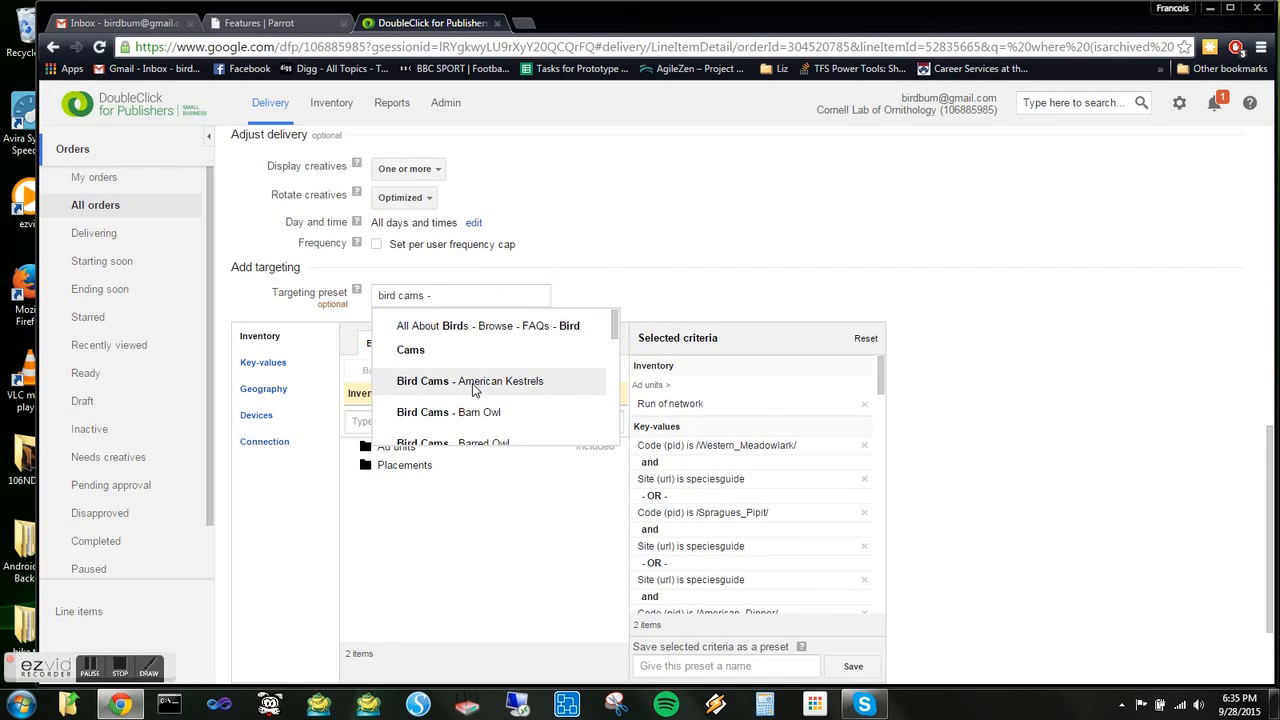
left_click(629, 277)
left_click(440, 288)
key("BackSpace")
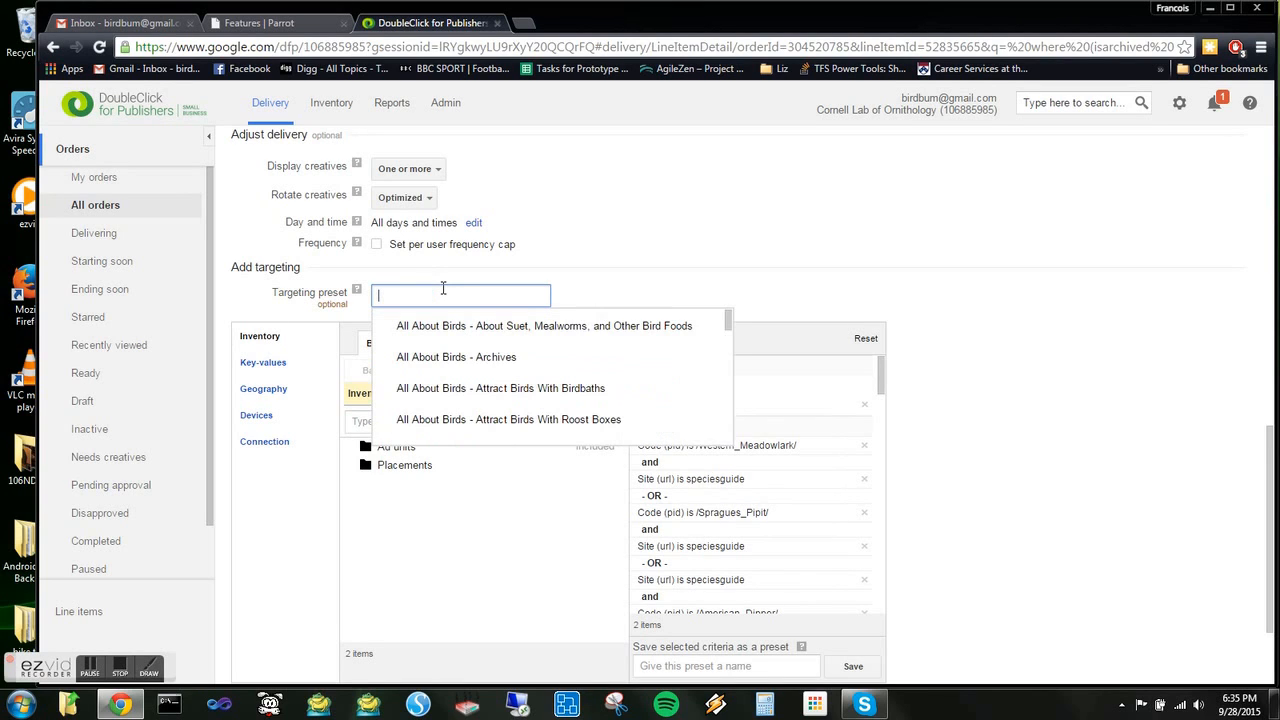
left_click_drag(717, 254, 717, 264)
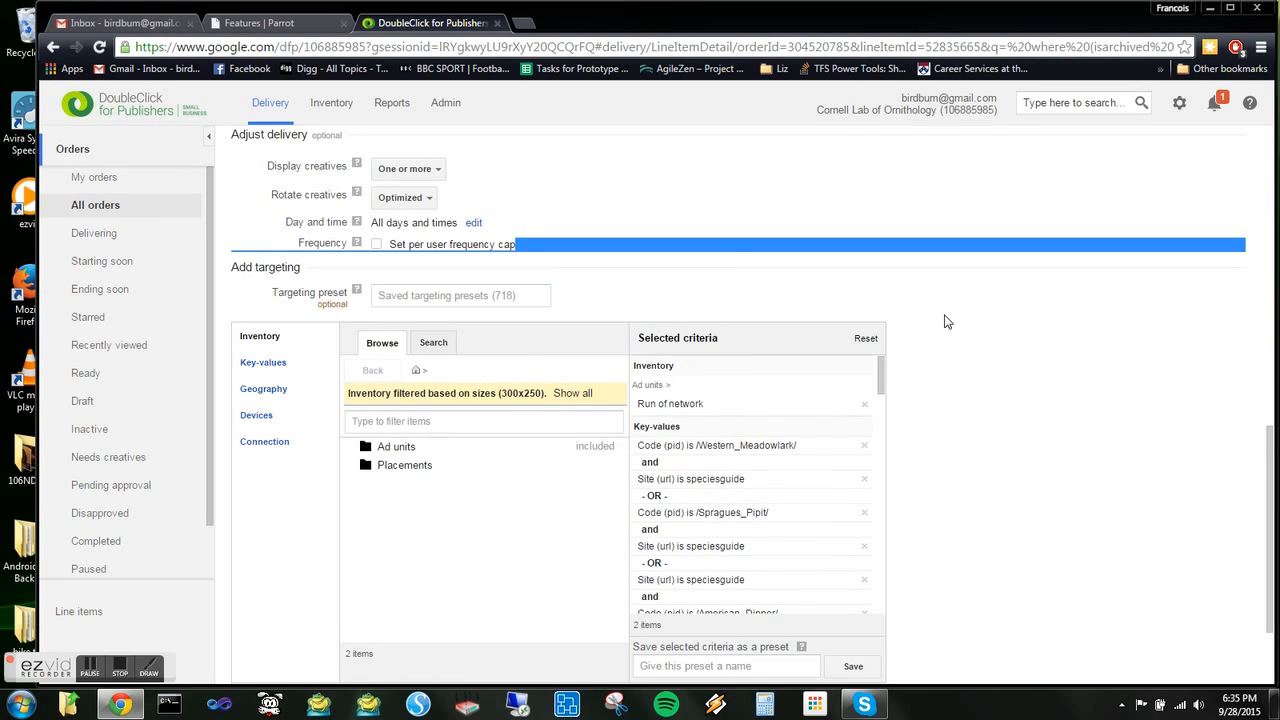
Return to the full order list and open the Big Pockets Sum15 order
left_click_drag(1271, 485, 1263, 176)
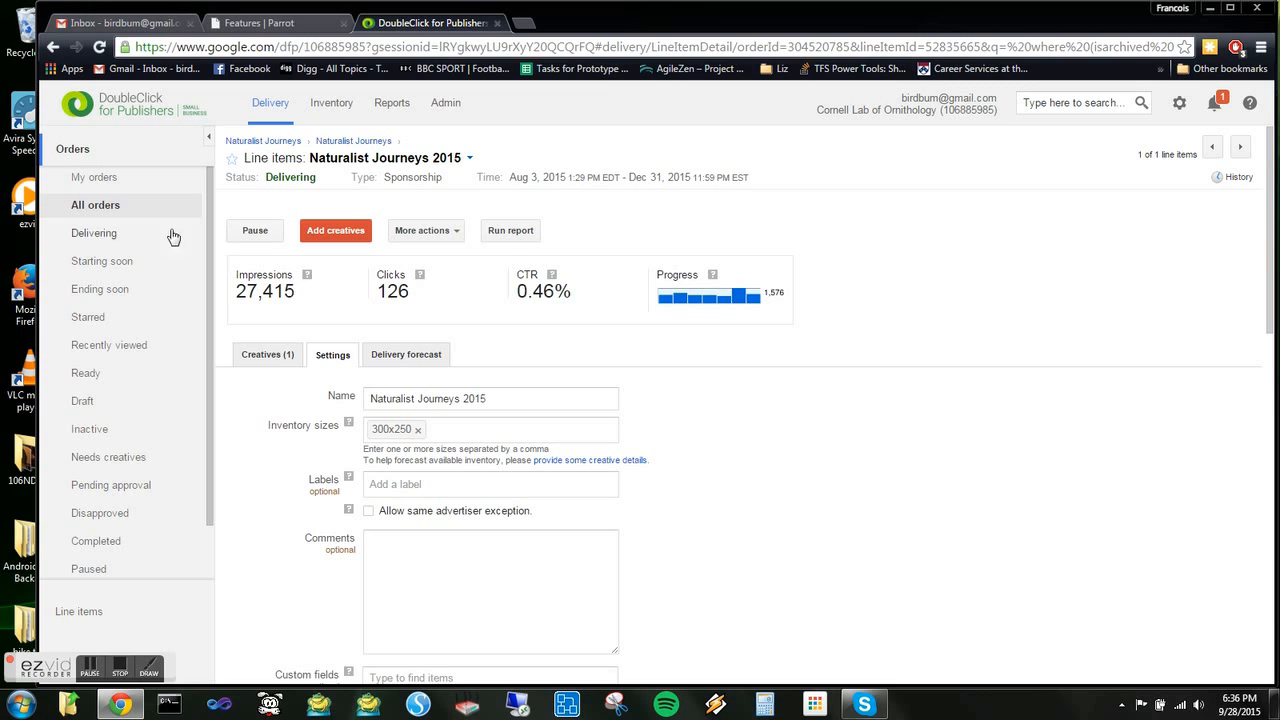
left_click(78, 212)
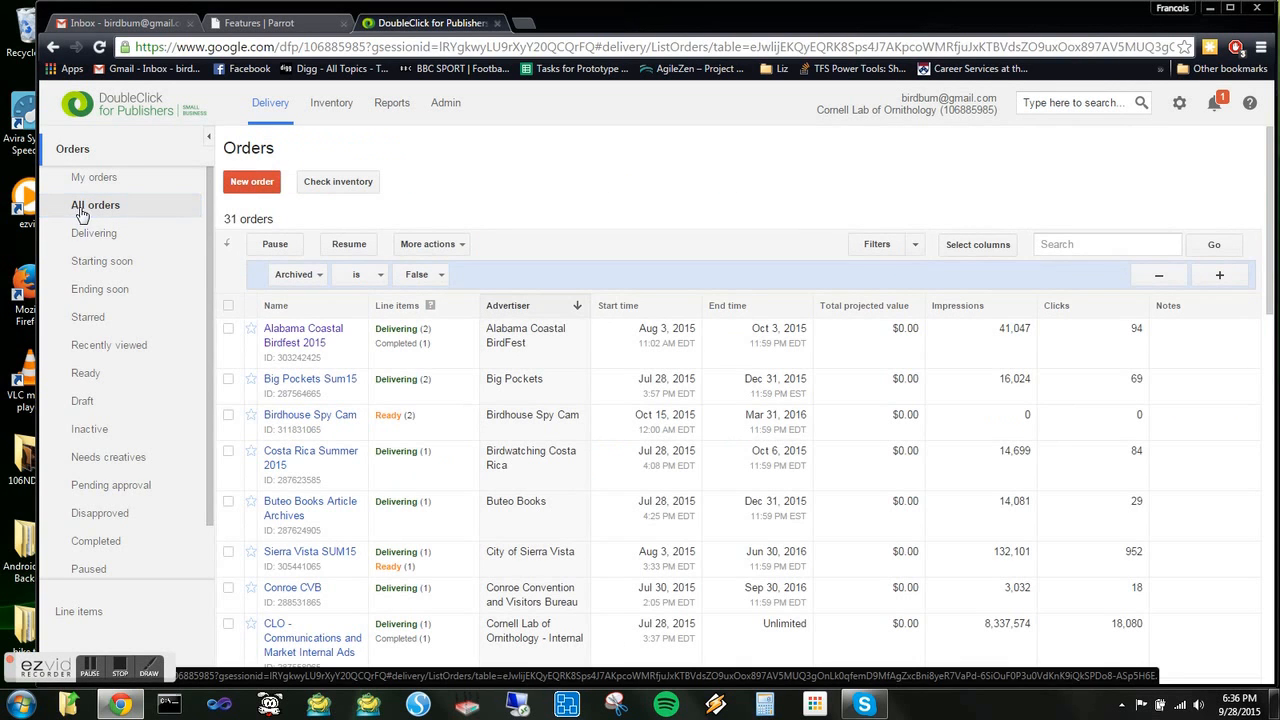
left_click(333, 384)
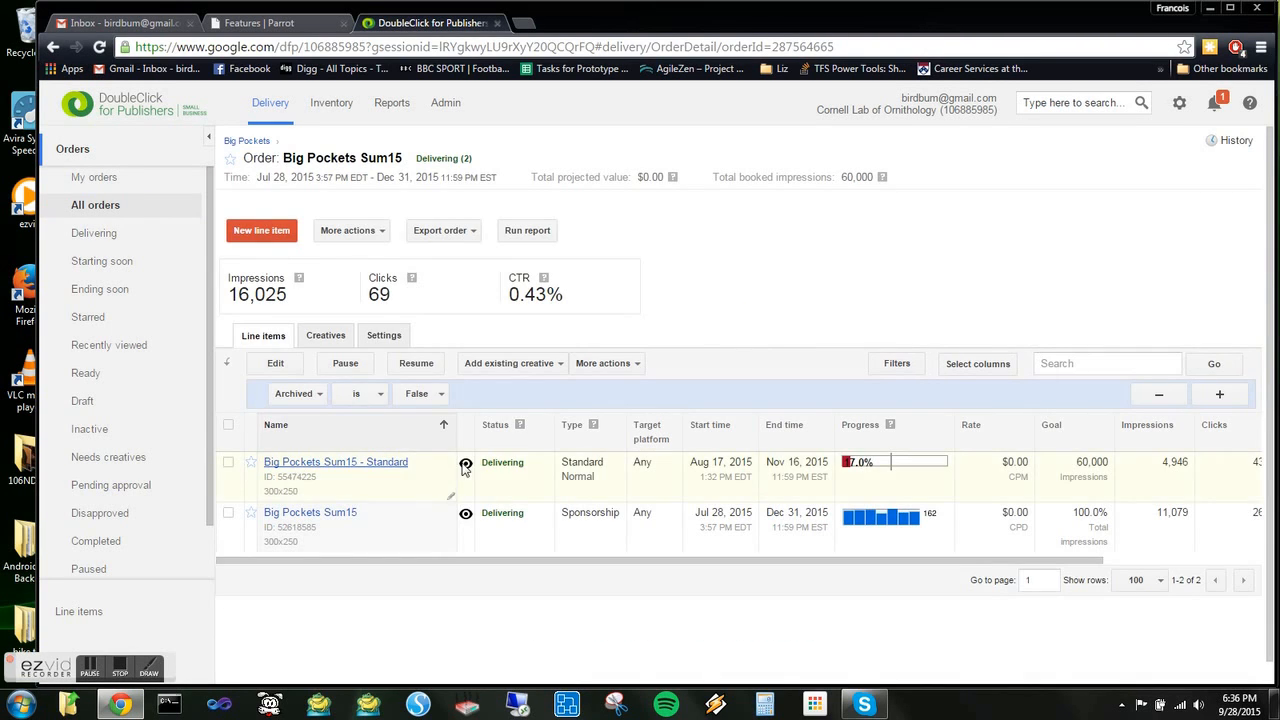
Open the Big Pockets Sum15 - Standard line item and examine its type, dates, impression quantity and selected targeting criteria
left_click(330, 466)
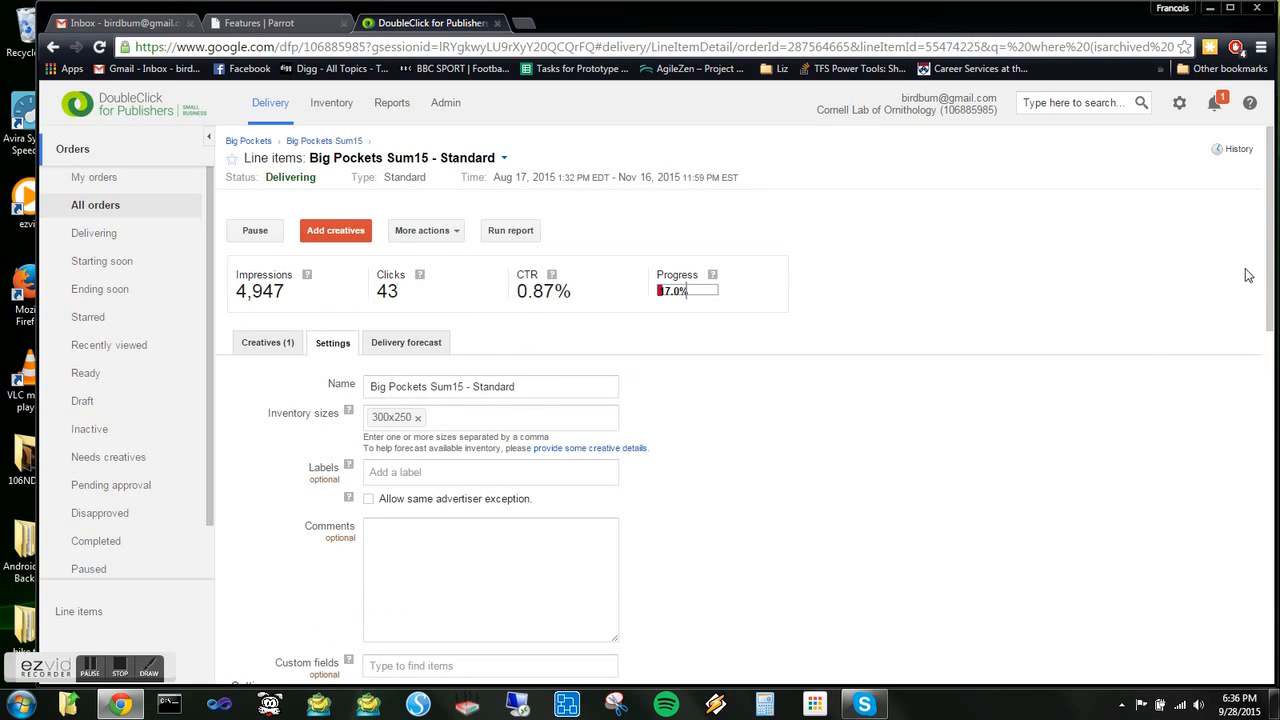
left_click_drag(1274, 268, 1277, 419)
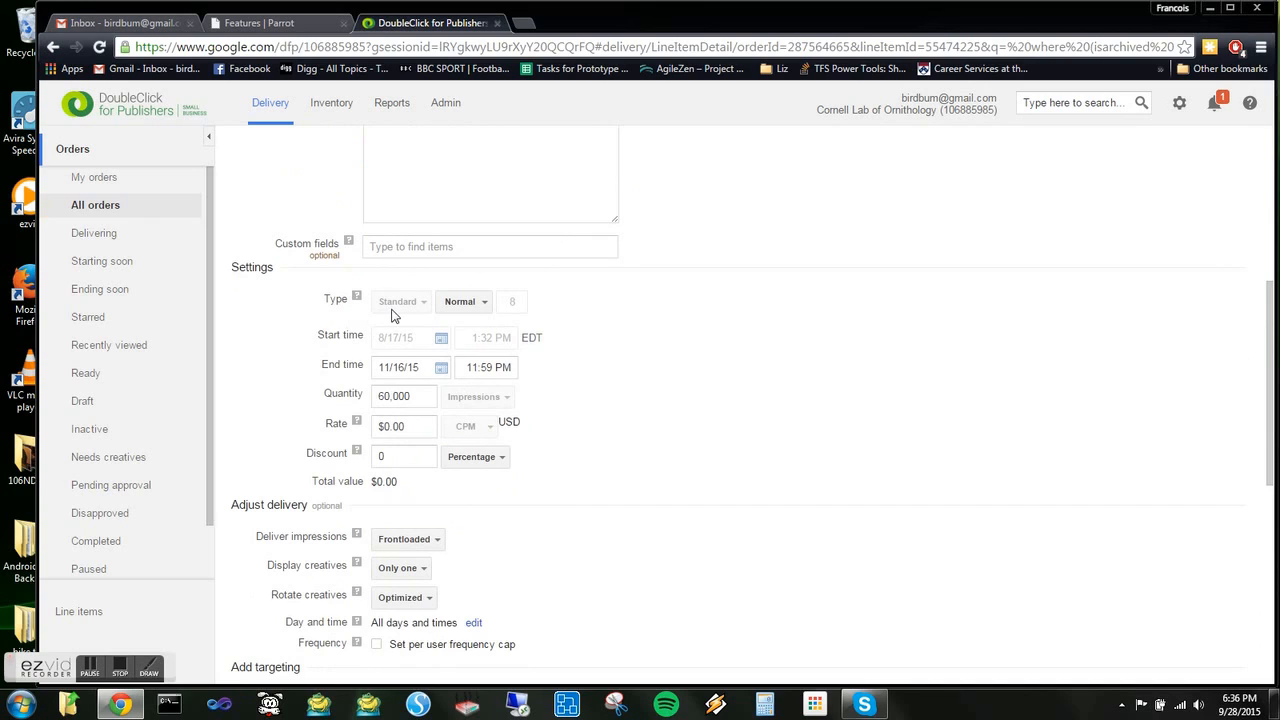
left_click_drag(424, 395, 373, 397)
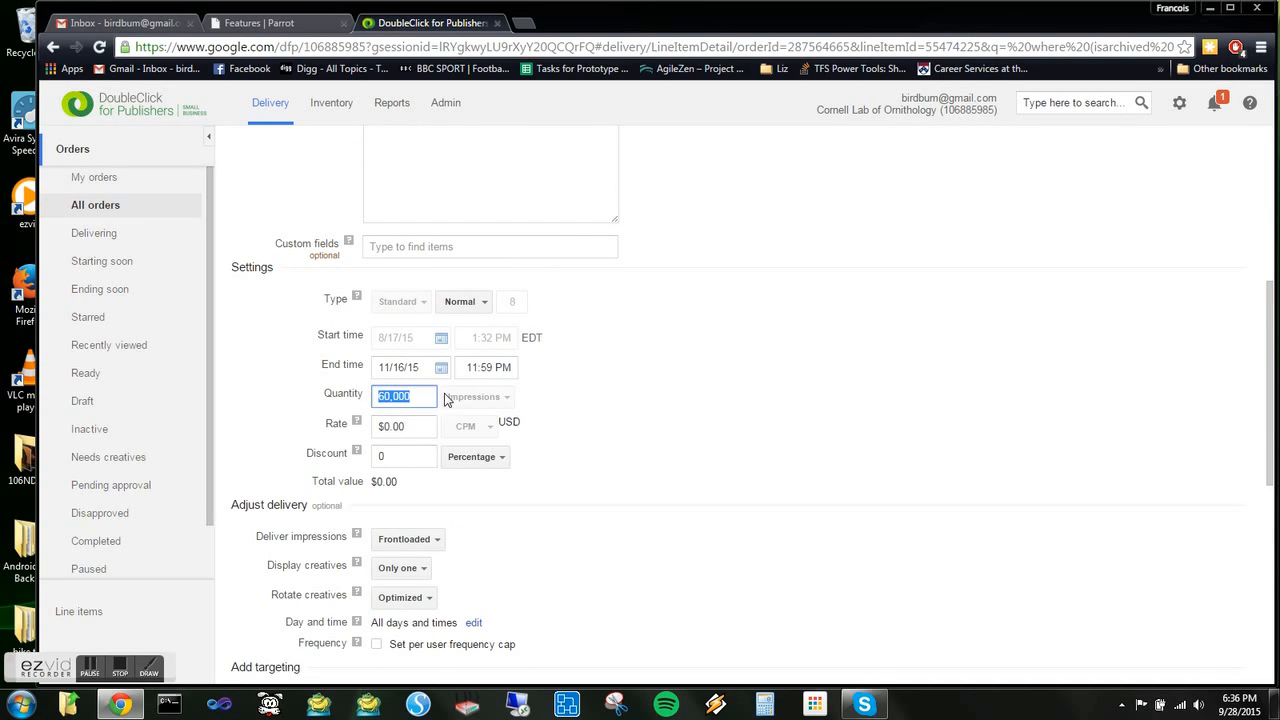
left_click(558, 413)
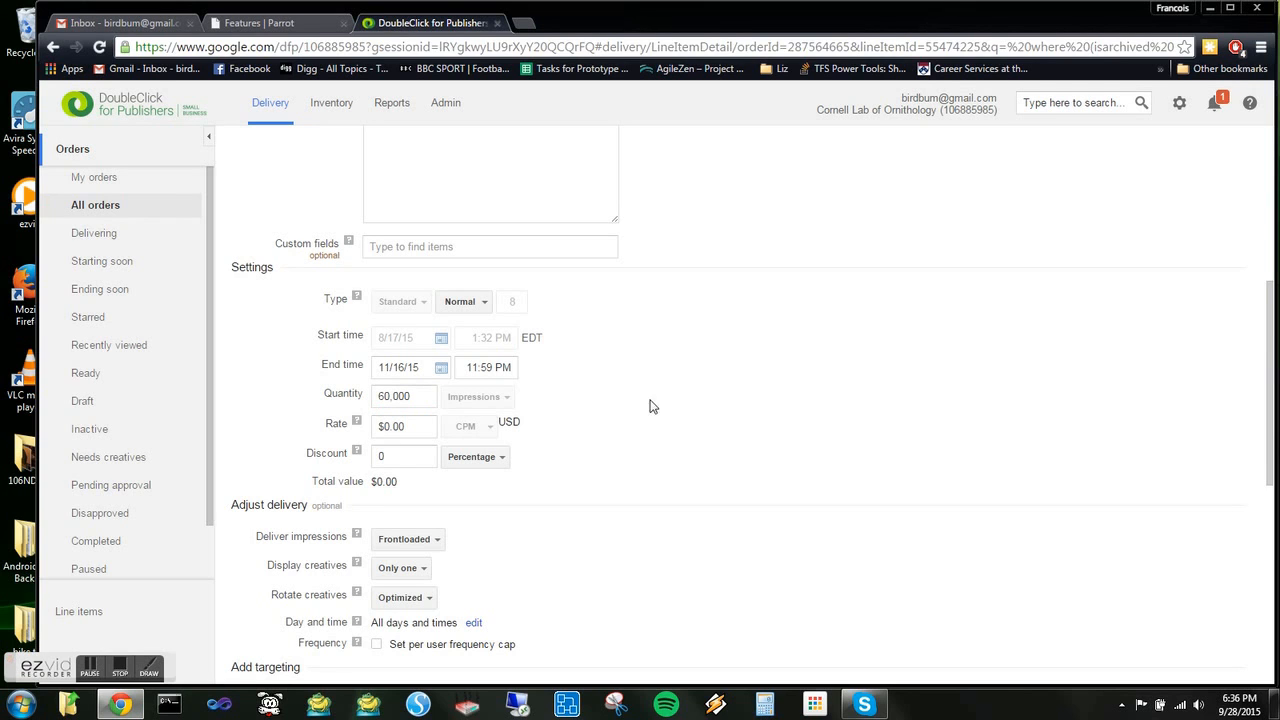
left_click_drag(1270, 328, 1271, 538)
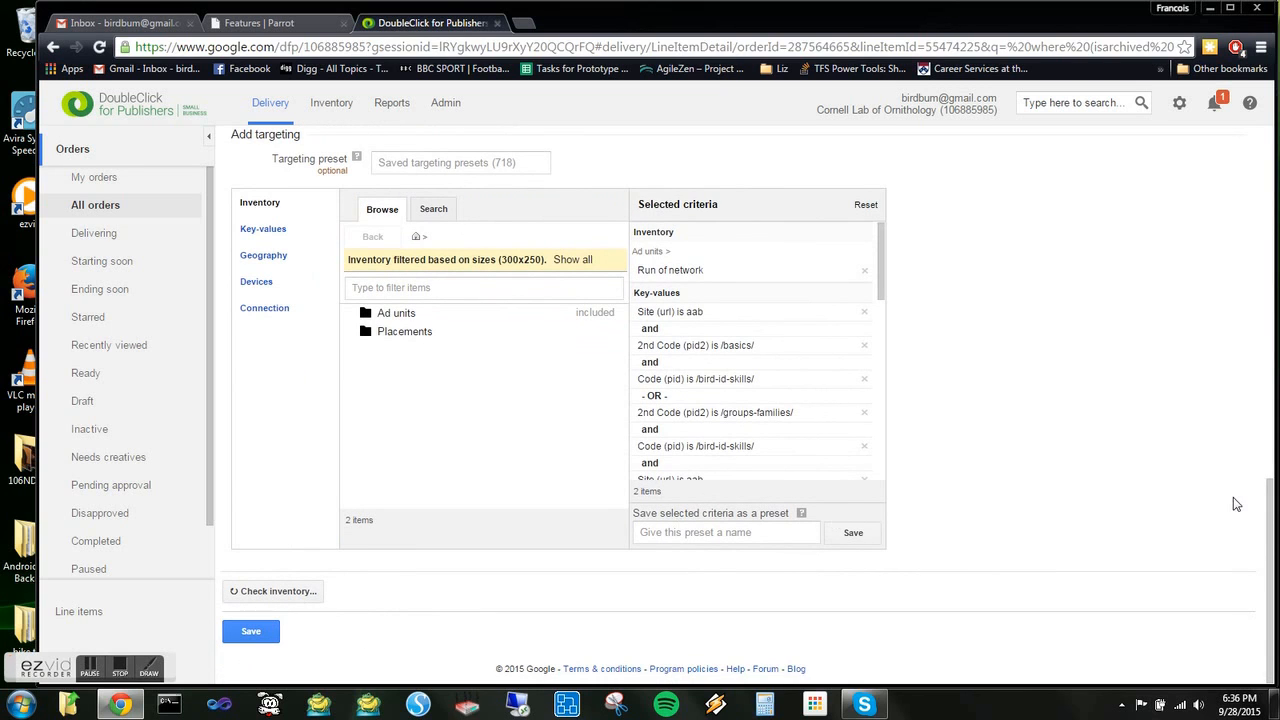
left_click_drag(1270, 526, 1262, 174)
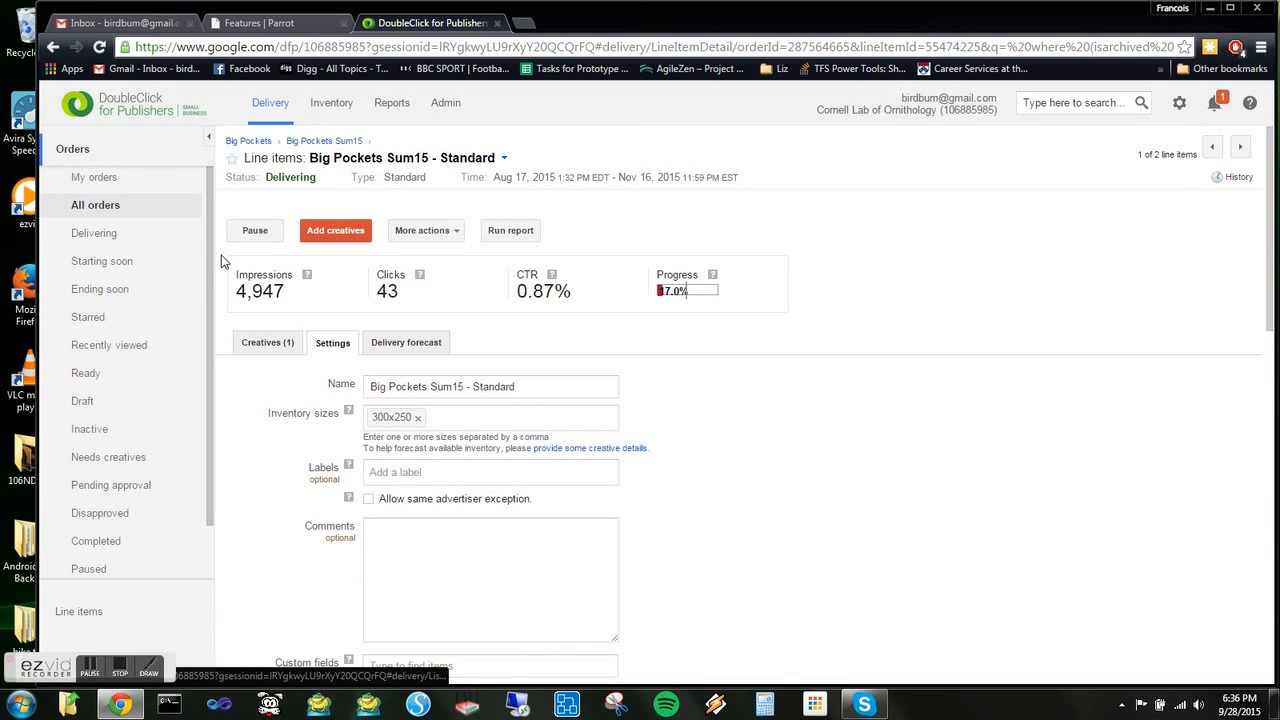
Return to the full order list and open the Perky Pet - Hummingbird Cam order
left_click(95, 180)
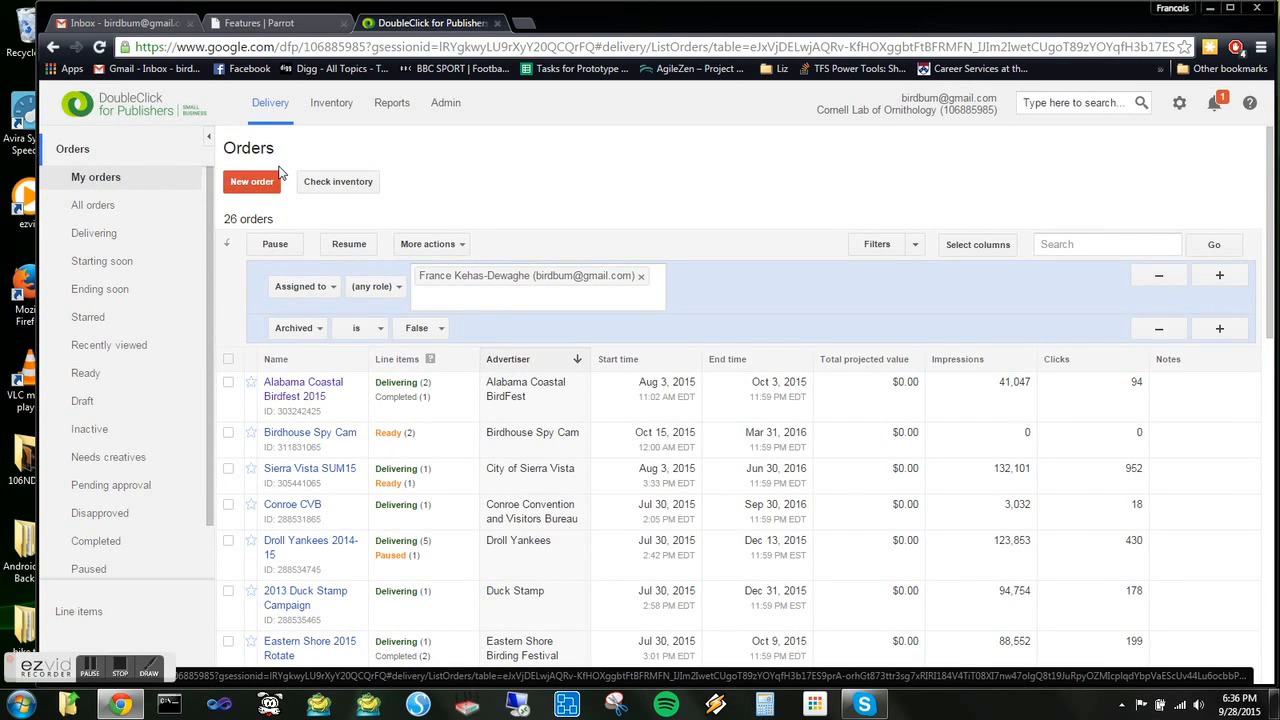
left_click(100, 205)
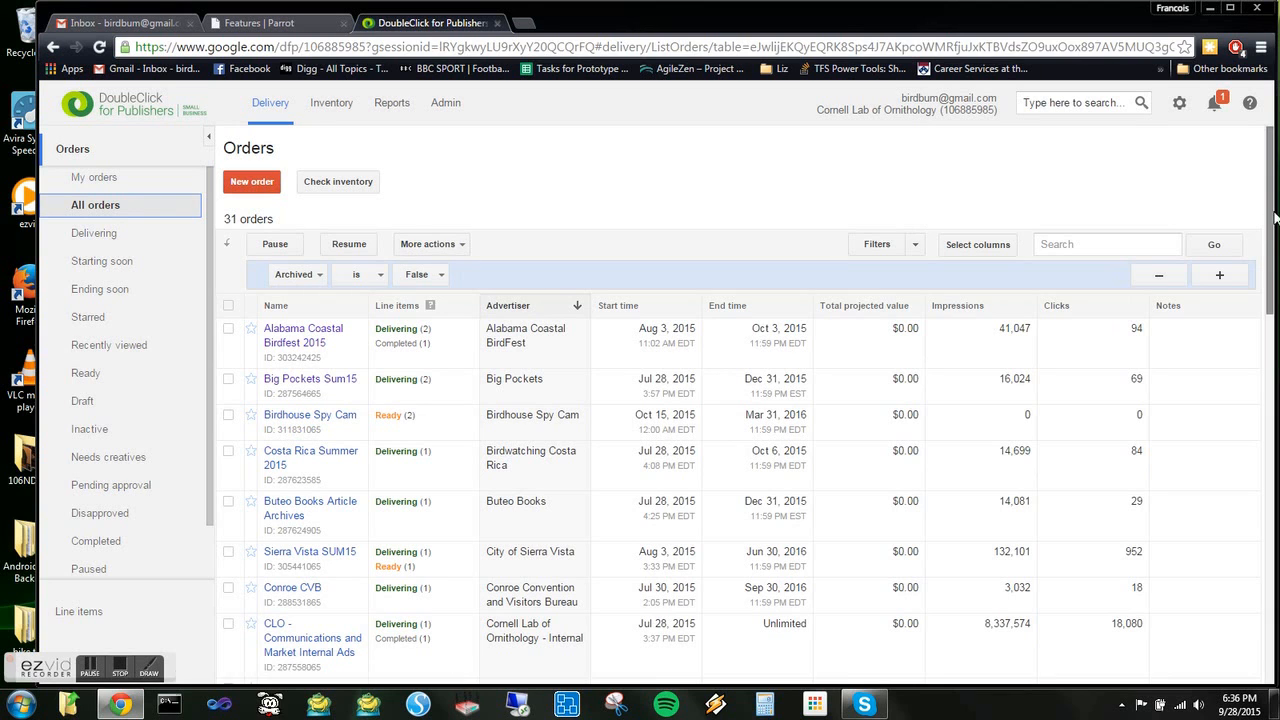
left_click_drag(1272, 217, 1272, 507)
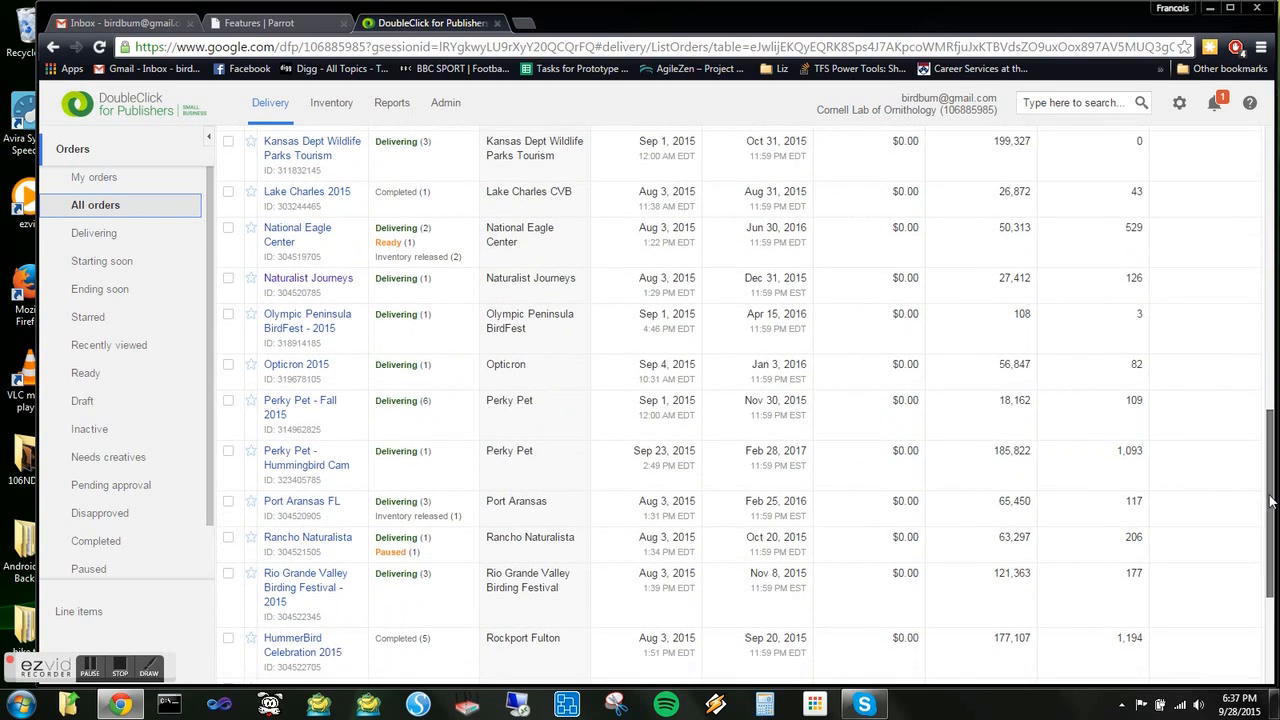
left_click(274, 458)
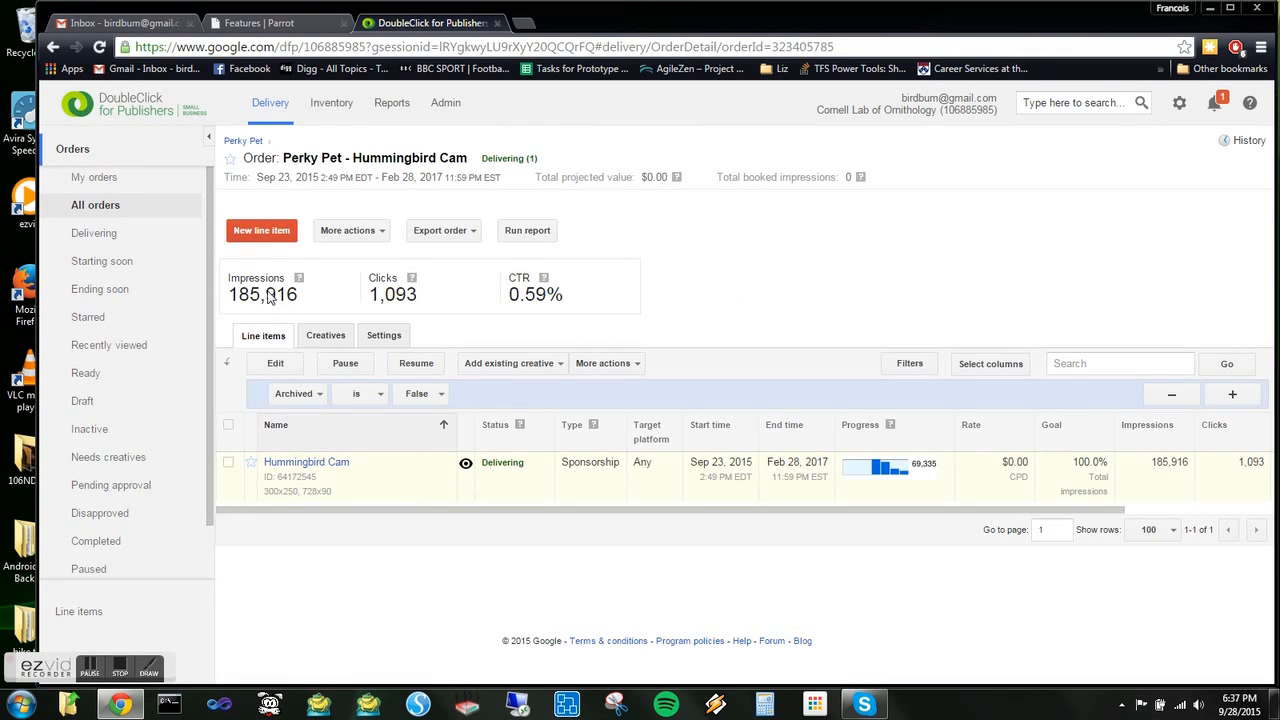
left_click(251, 240)
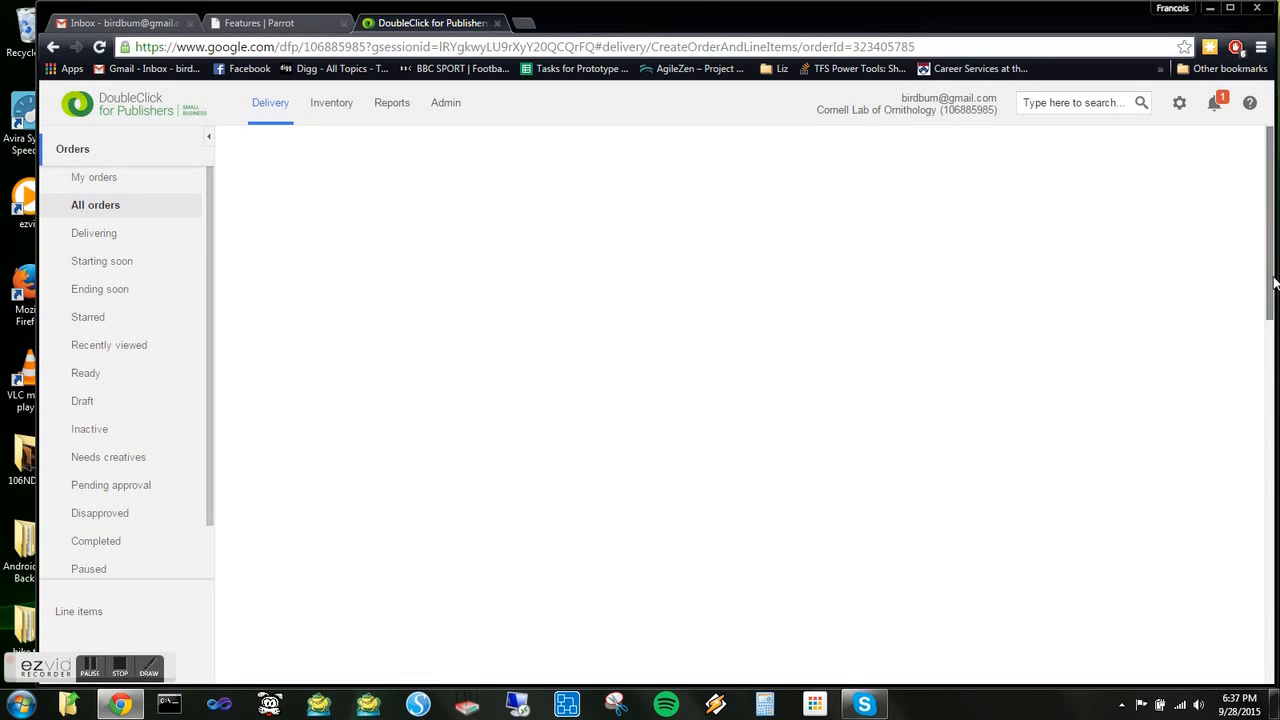
left_click_drag(1275, 283, 1271, 484)
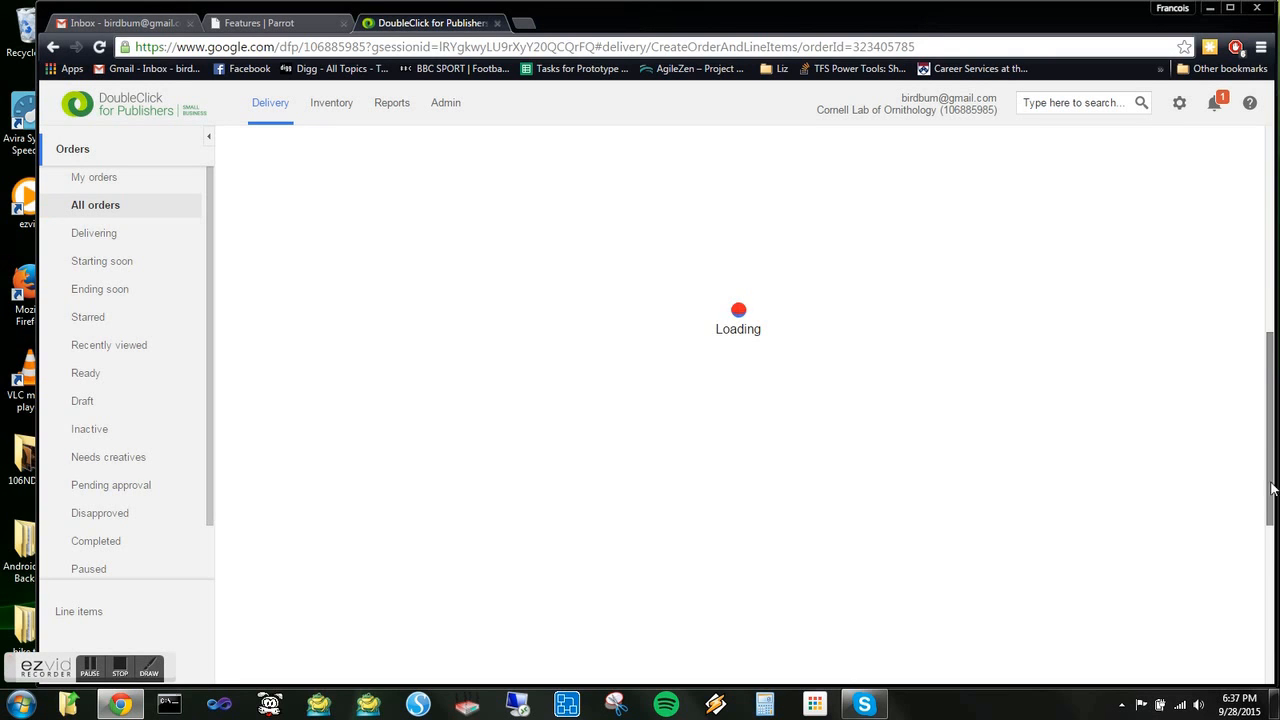
left_click(97, 207)
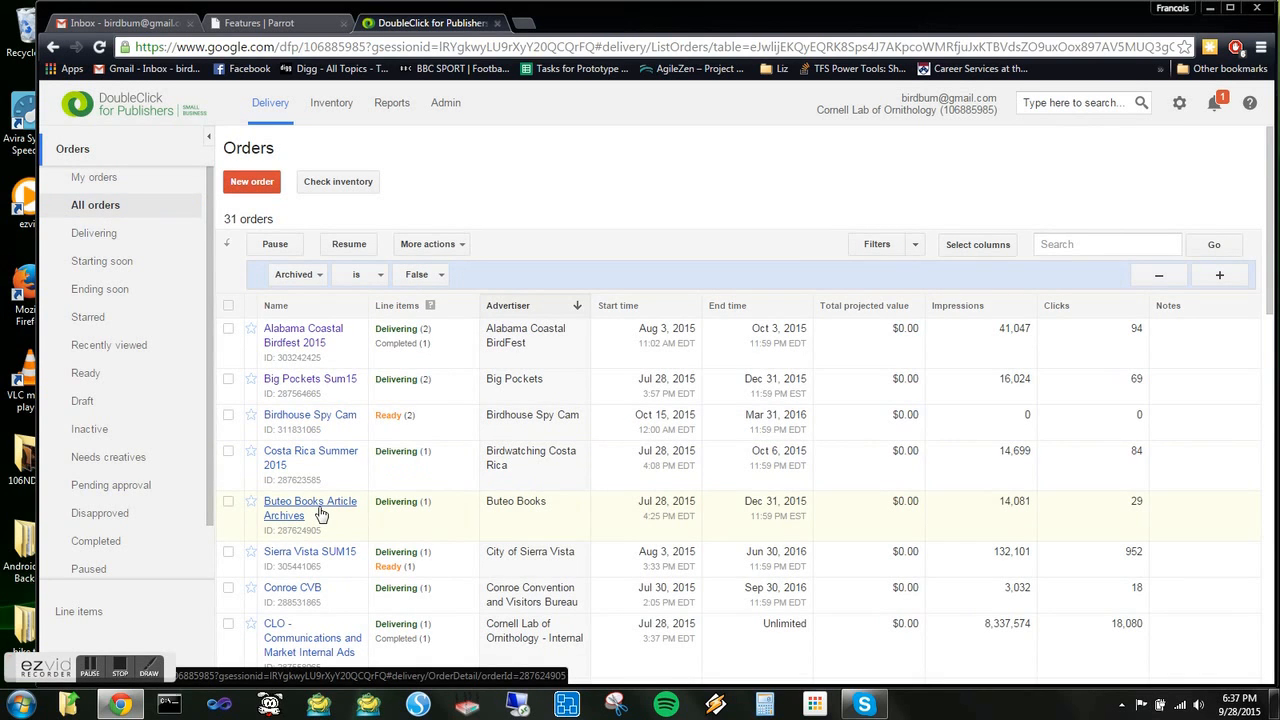
left_click_drag(1271, 239, 1272, 524)
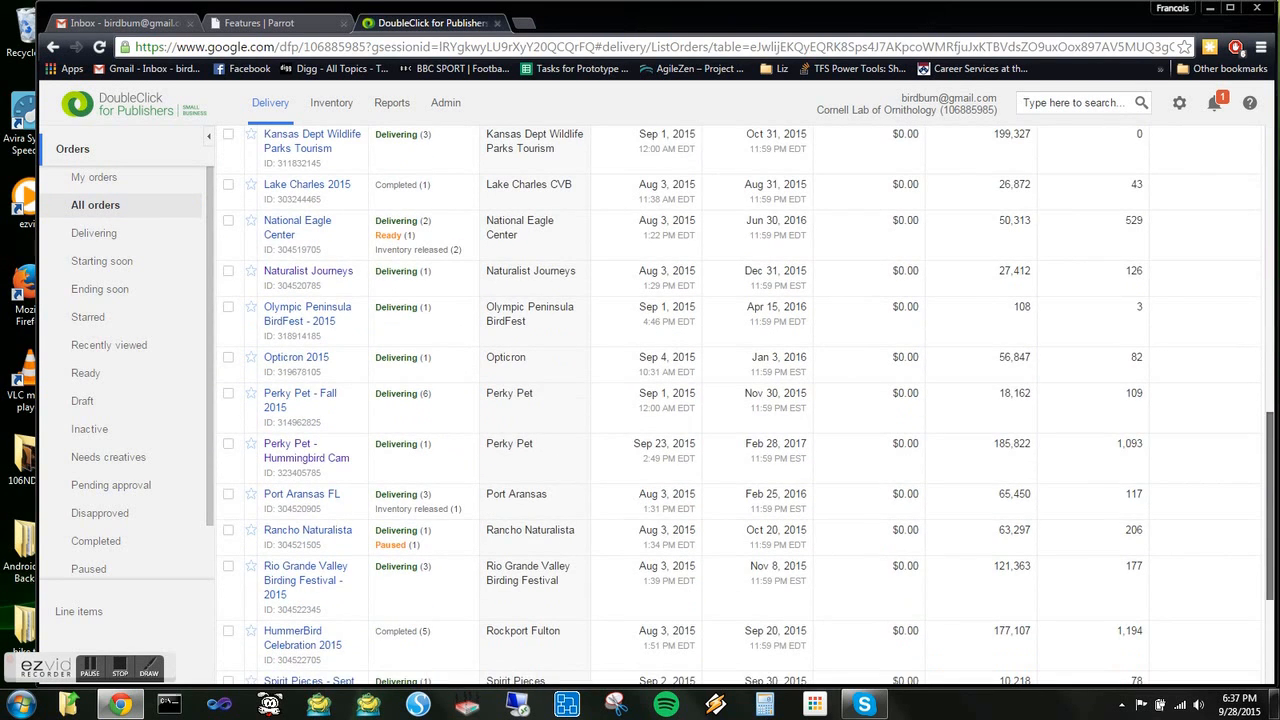
left_click(286, 452)
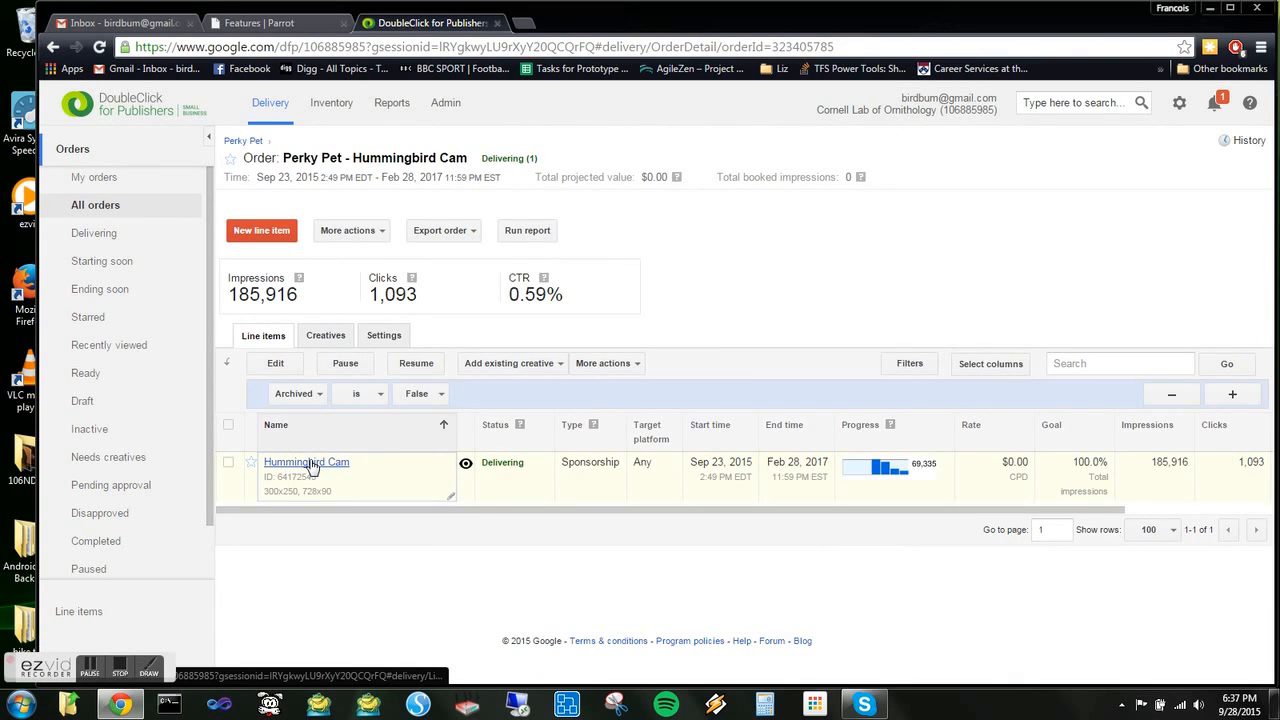
Start a new line item in the Hummingbird Cam order and try out the 300x250 (Medium Rectangle) inventory size without keeping it
left_click(262, 231)
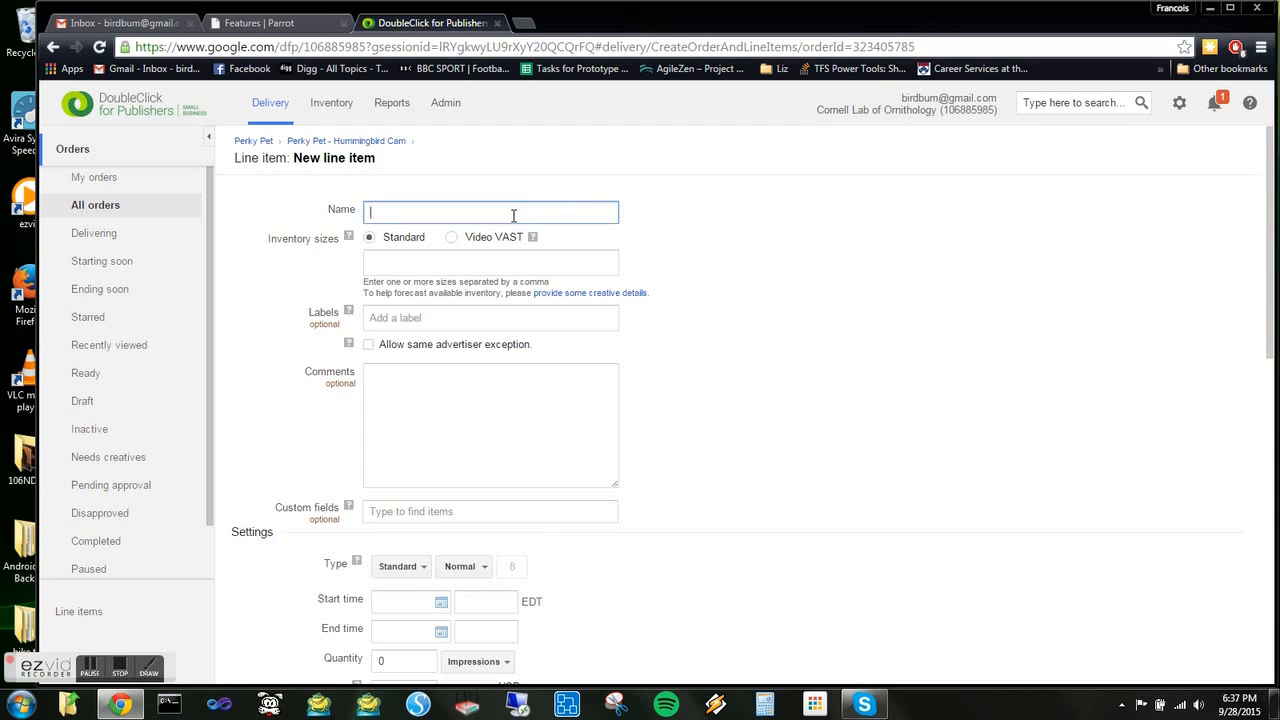
left_click(520, 262)
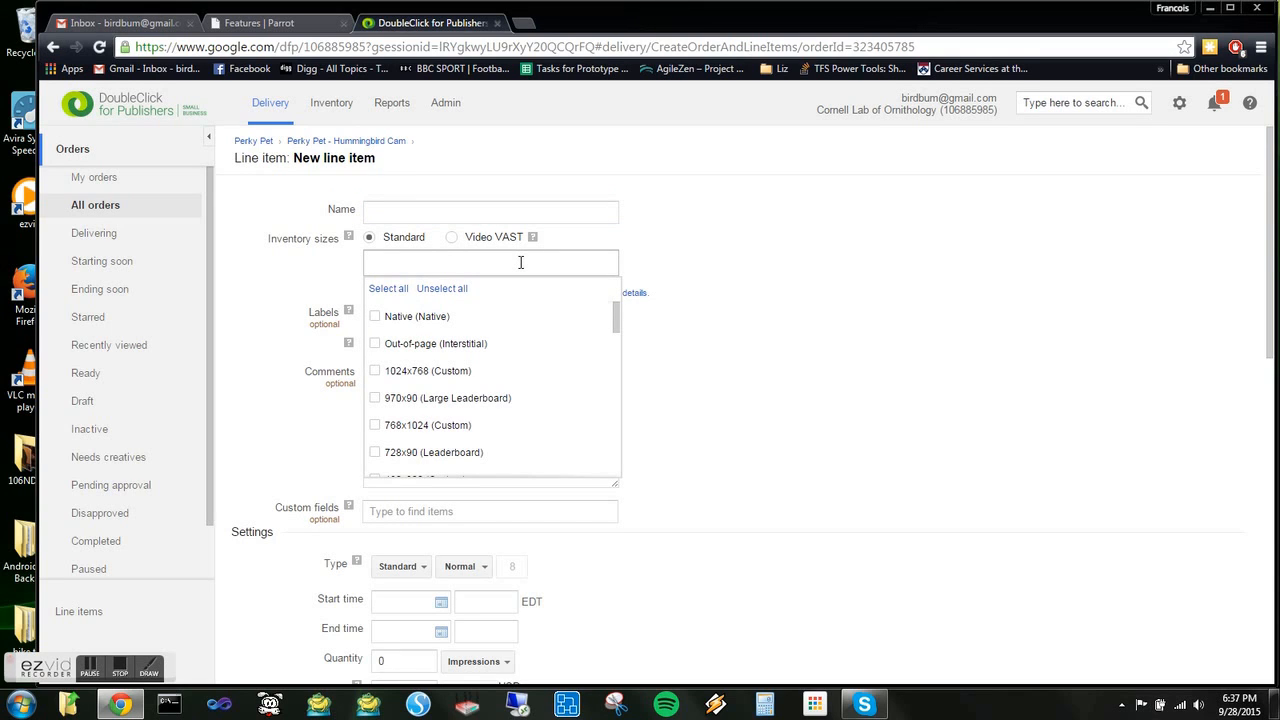
type("medi")
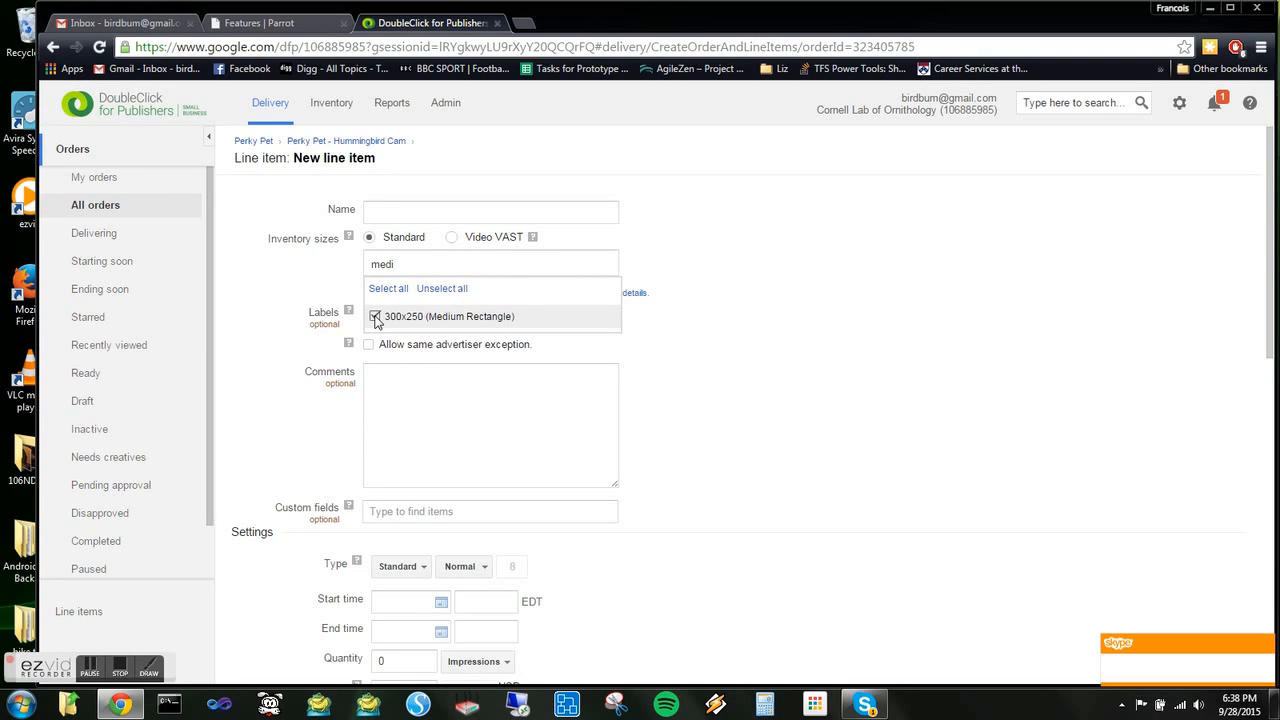
left_click(376, 317)
left_click(413, 264)
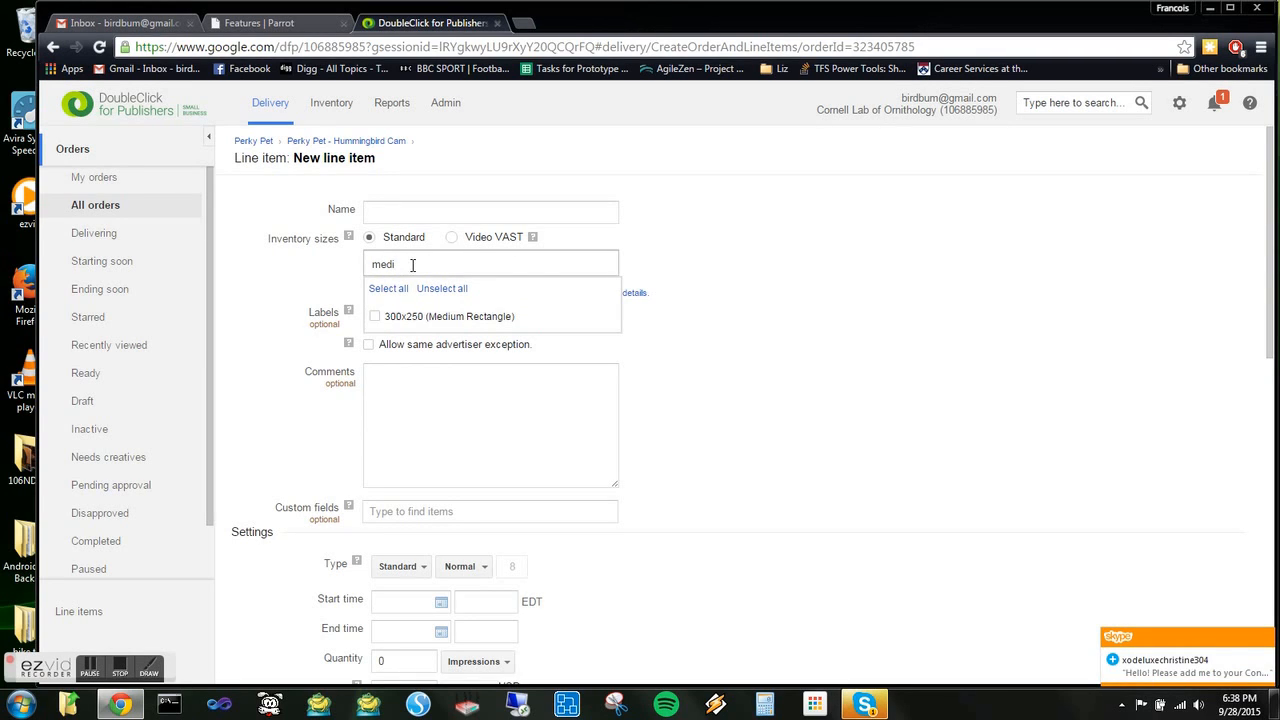
key("BackSpace")
key("BackSpace")
key("BackSpace")
key("BackSpace")
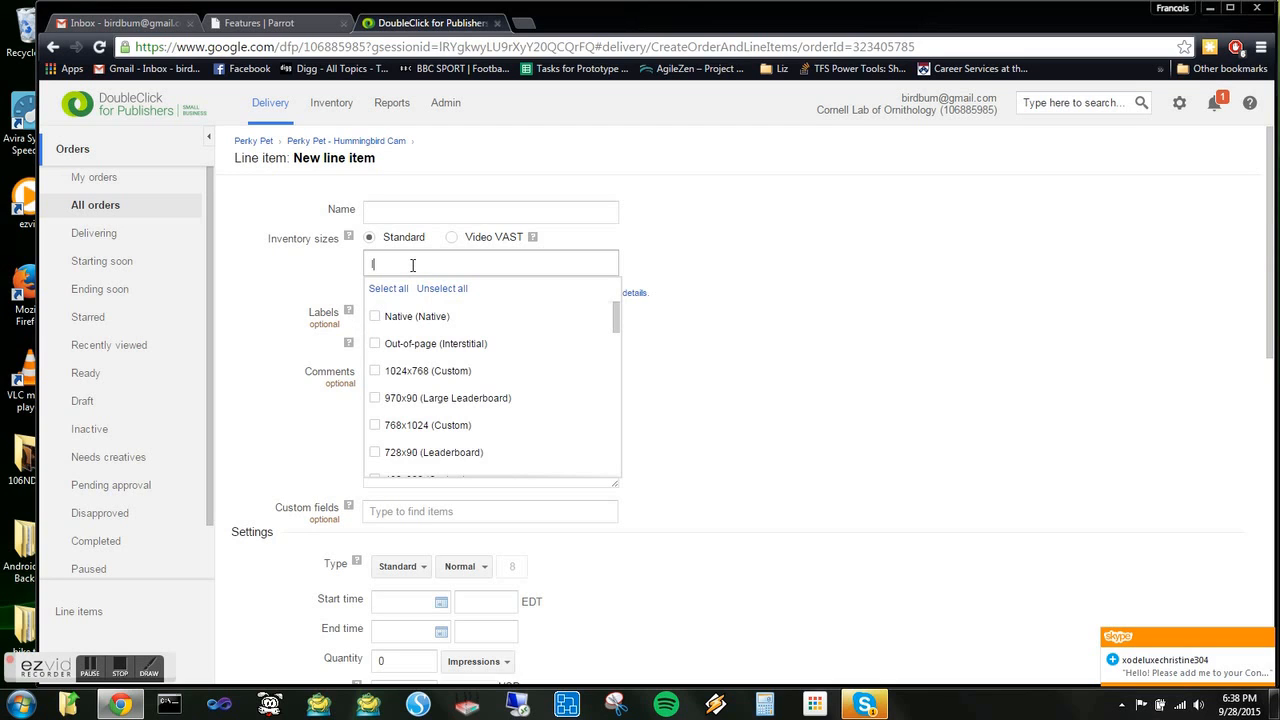
Select only the 728x90 (Leaderboard) inventory size for the new line item and remove it again
type("leader")
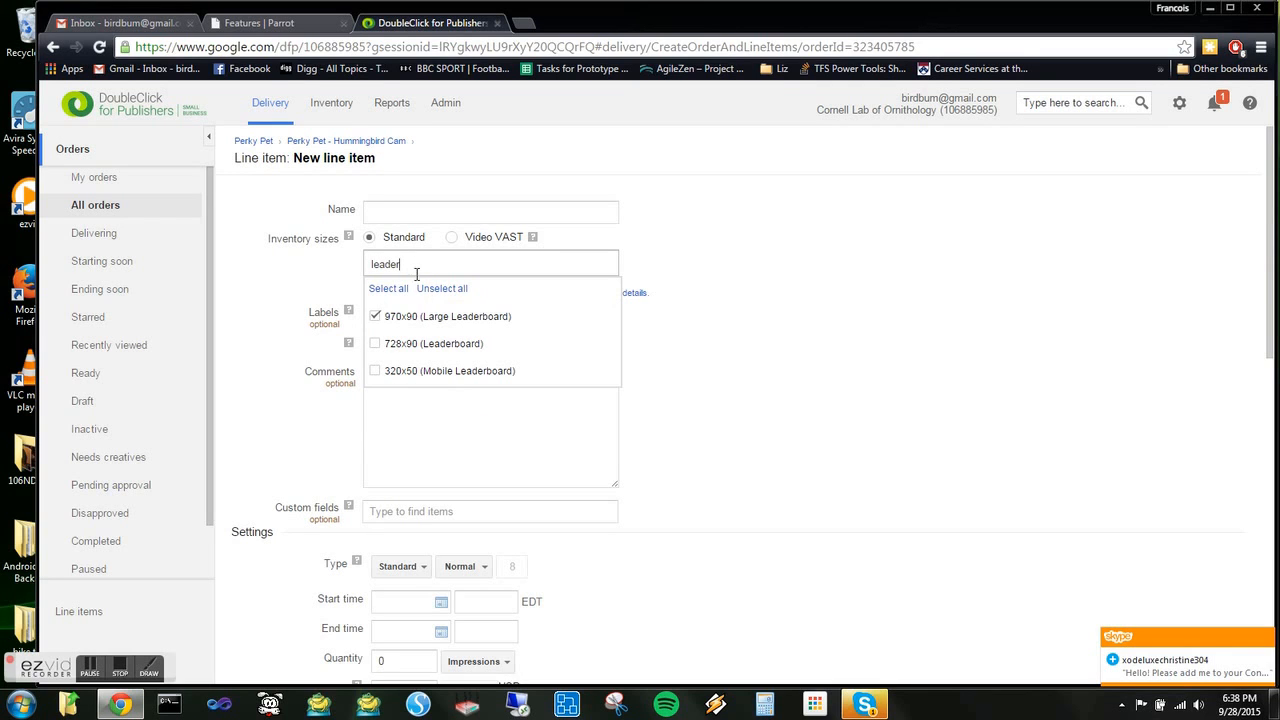
left_click(394, 343)
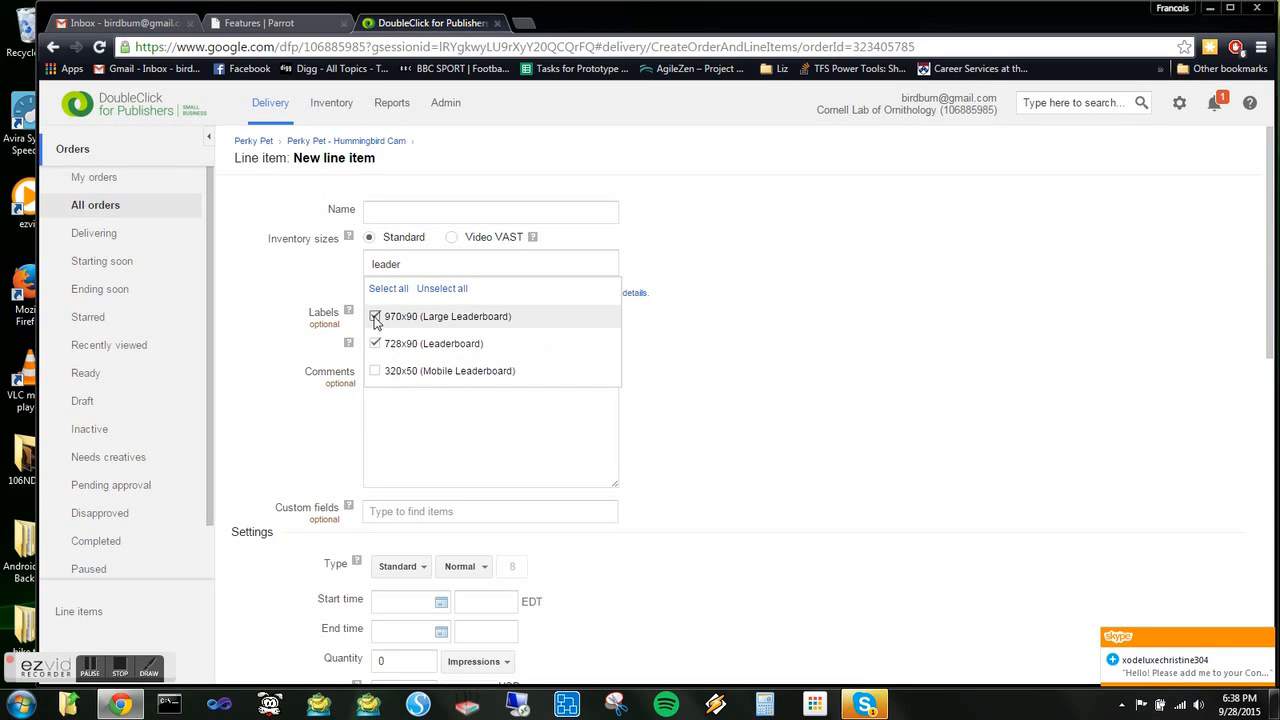
left_click(376, 317)
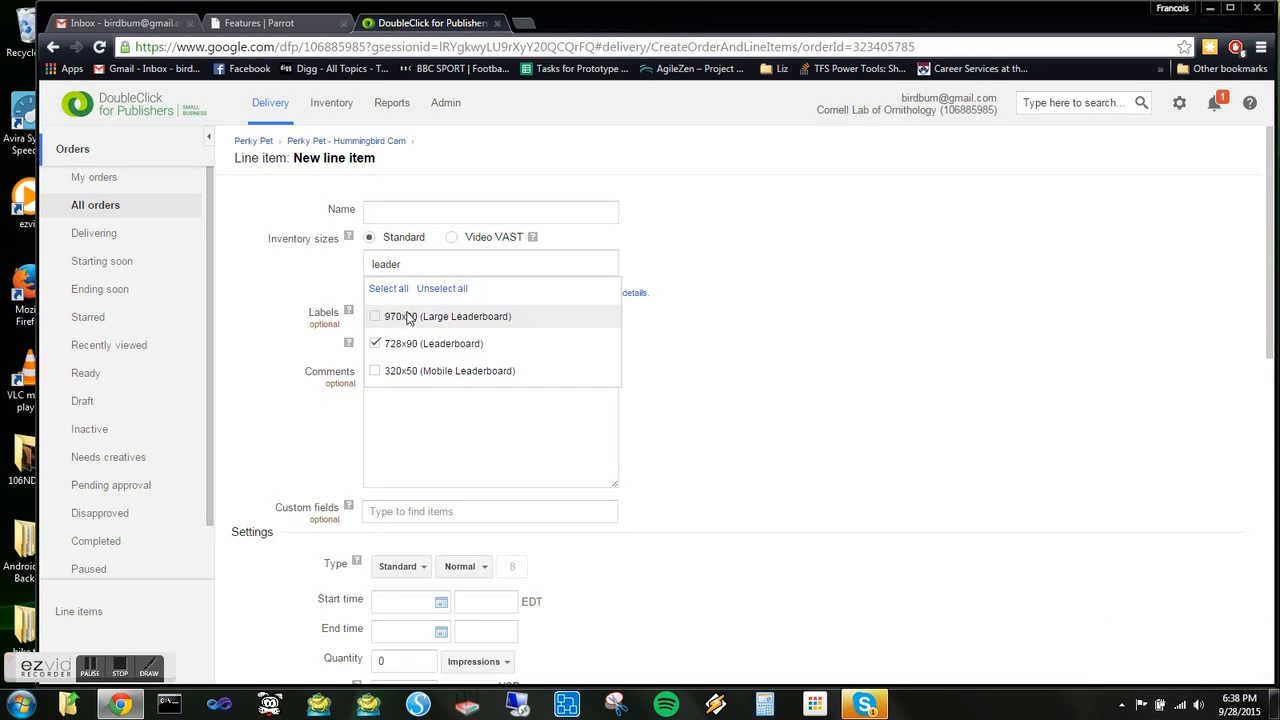
left_click(696, 322)
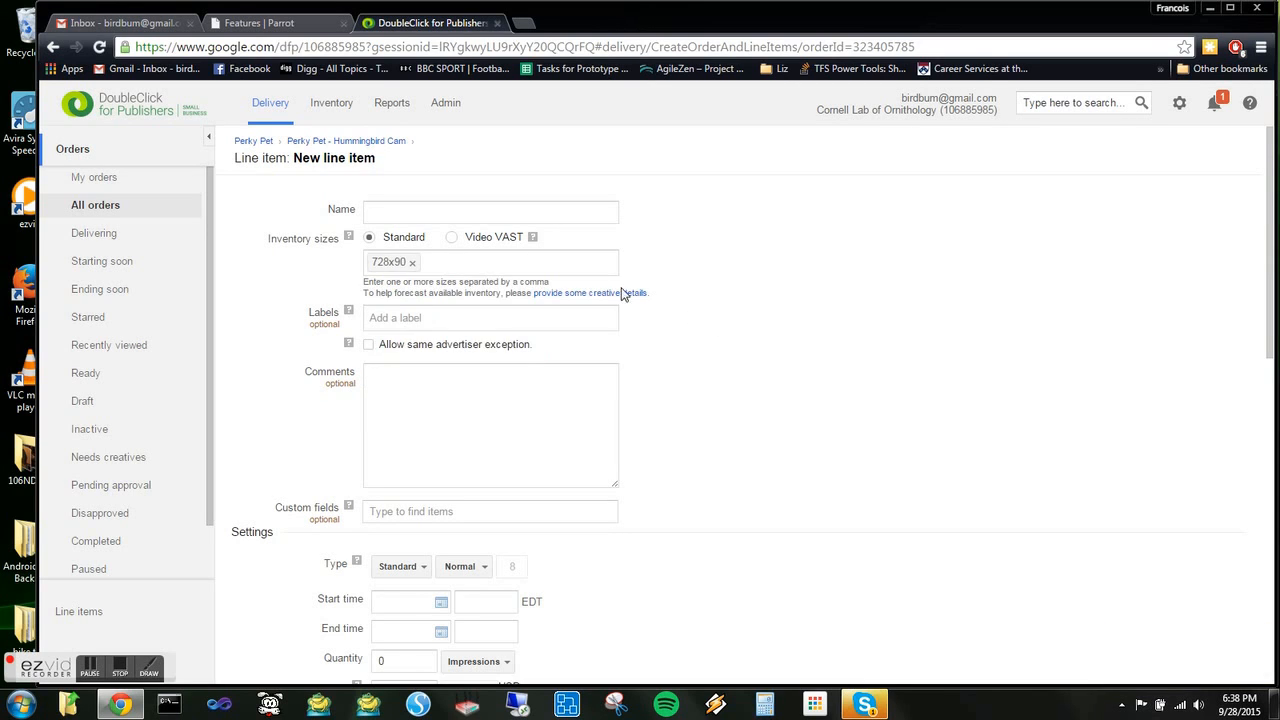
left_click(412, 263)
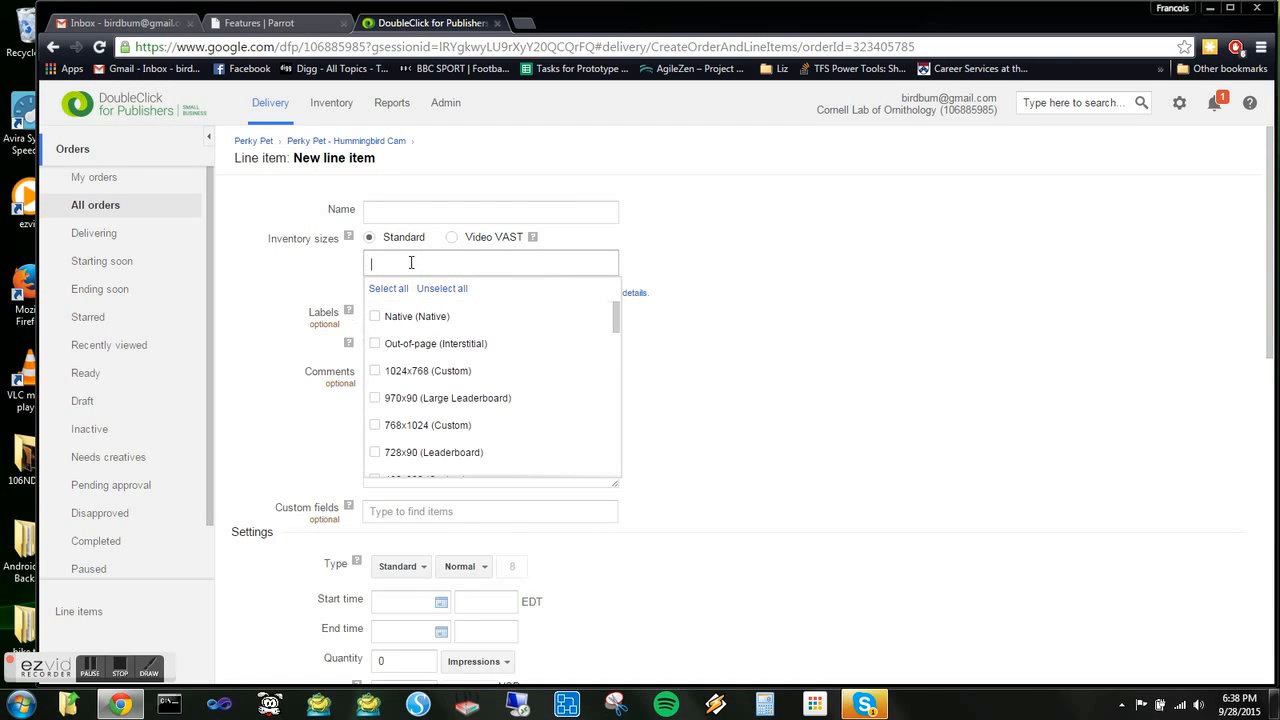
left_click(695, 268)
Examine the new line item's available types and its Display creatives options without changing either setting
left_click_drag(1275, 230, 1270, 344)
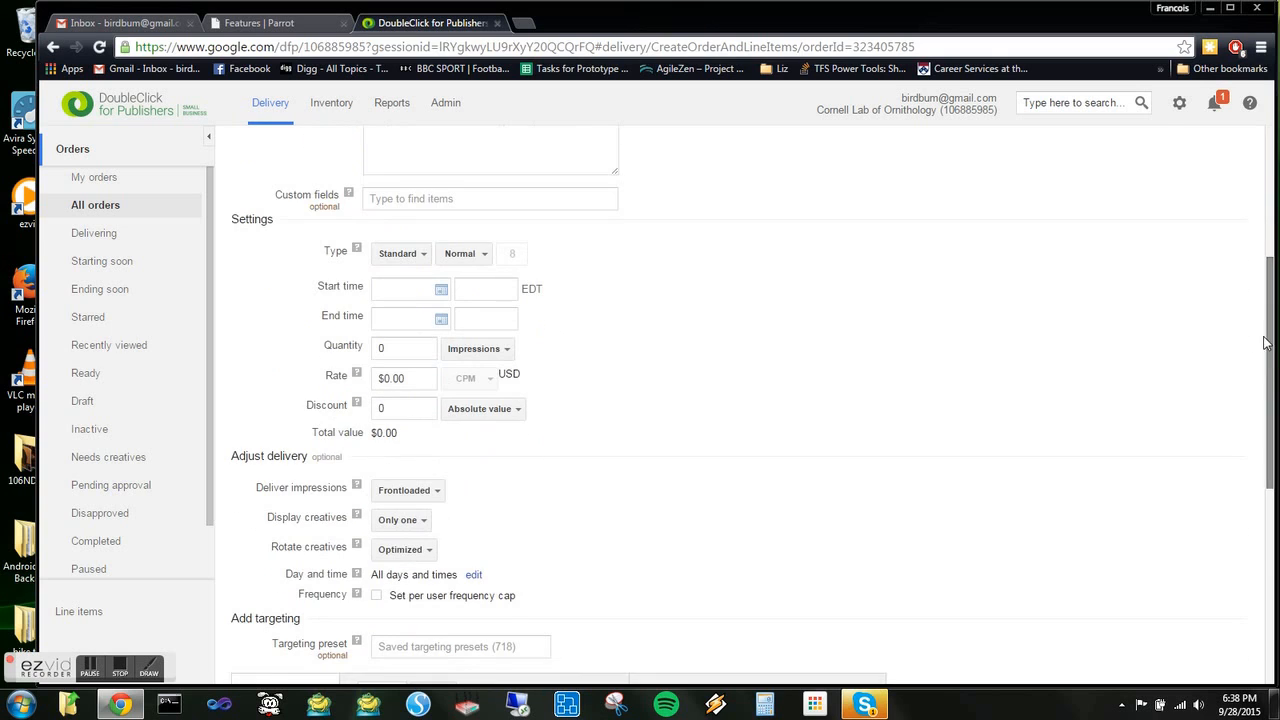
left_click(397, 262)
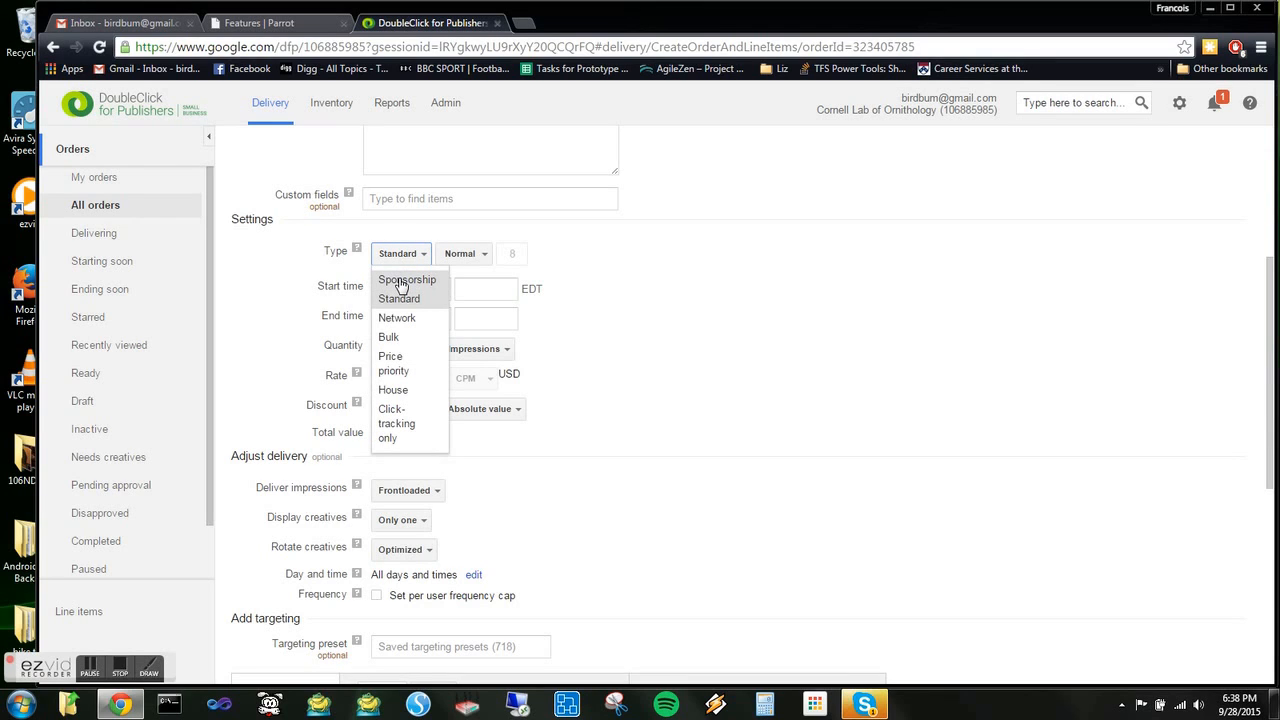
left_click(401, 256)
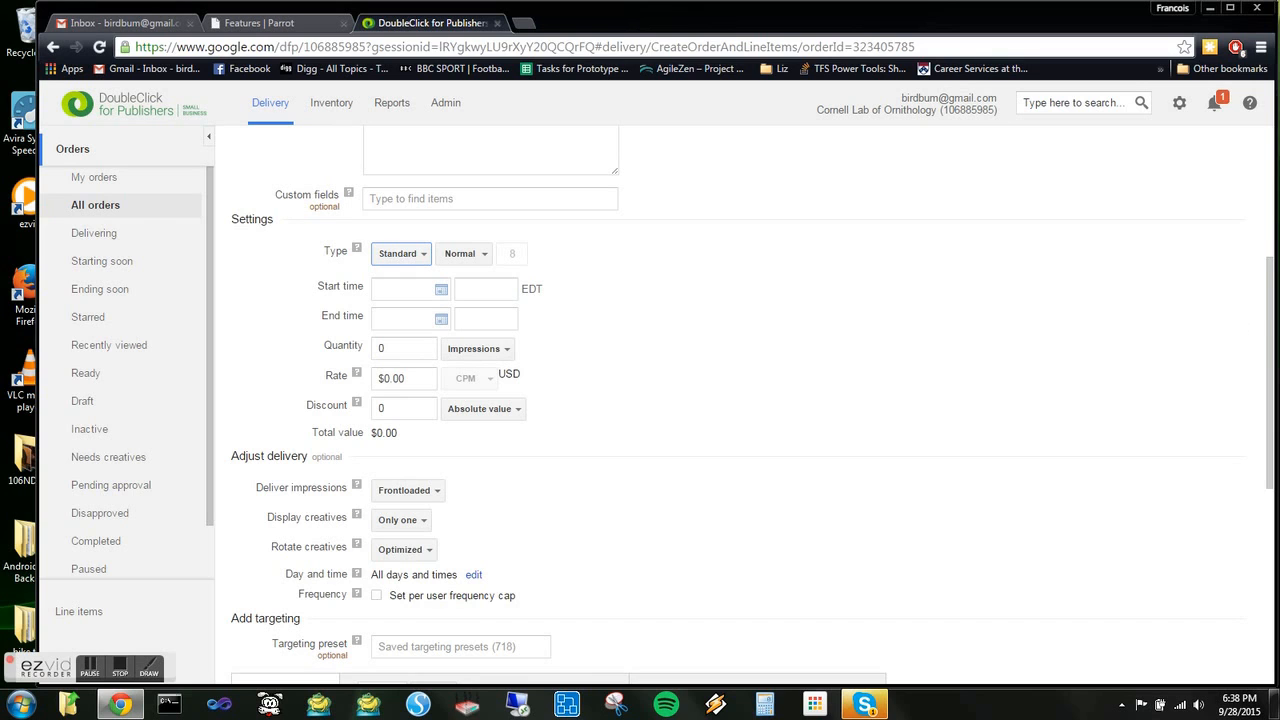
left_click_drag(1273, 318, 1272, 403)
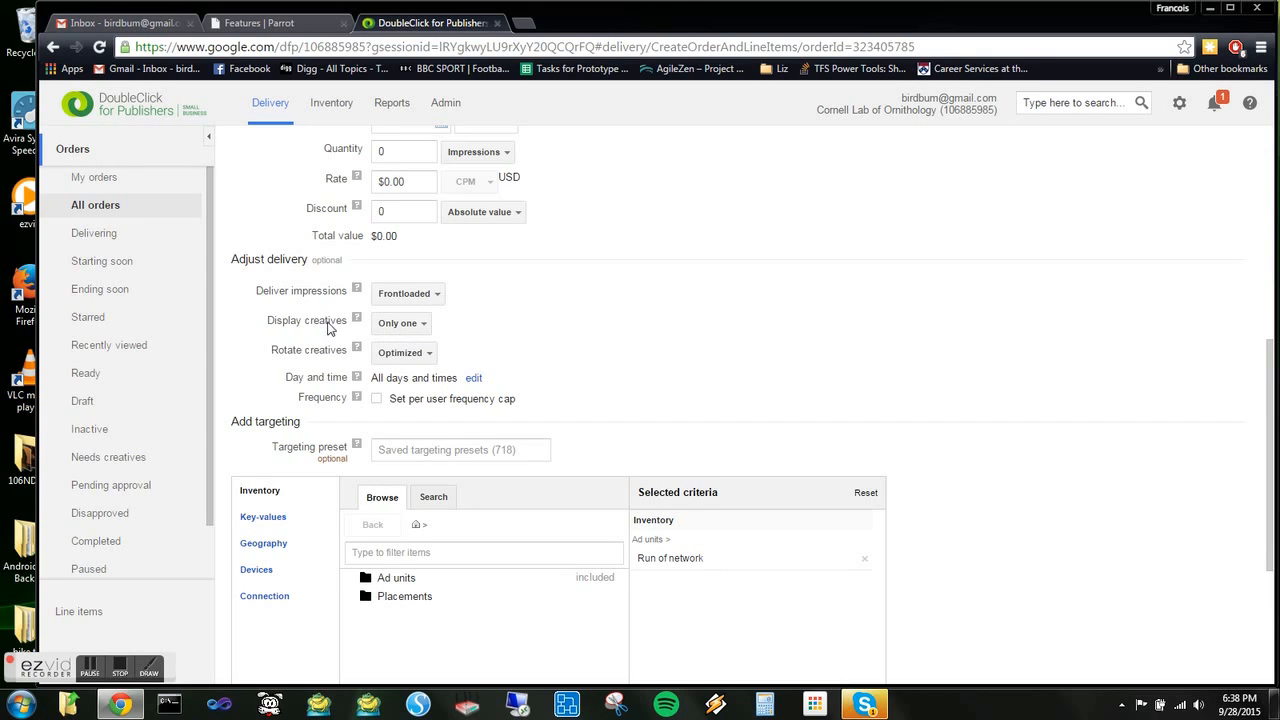
mouse_move(356, 322)
left_click(405, 330)
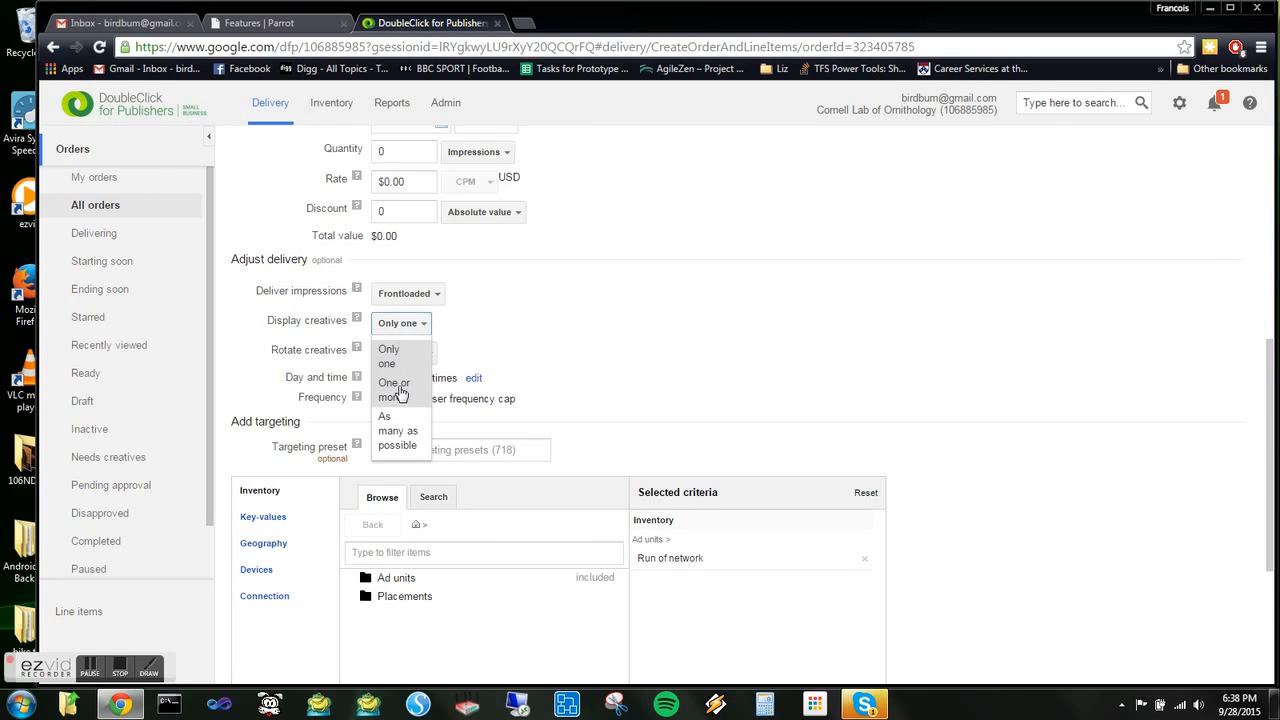
left_click(402, 330)
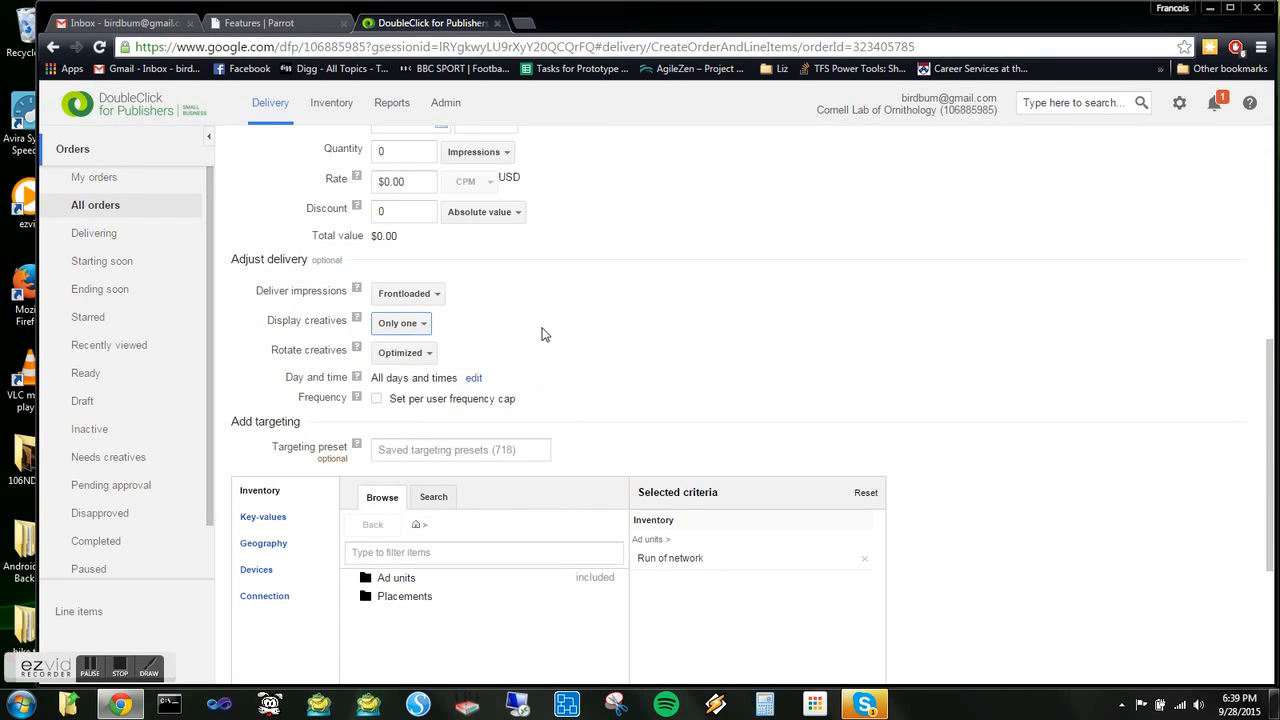
Look through the saved targeting presets without choosing one and show the follow-up options for saving the line item
left_click(505, 450)
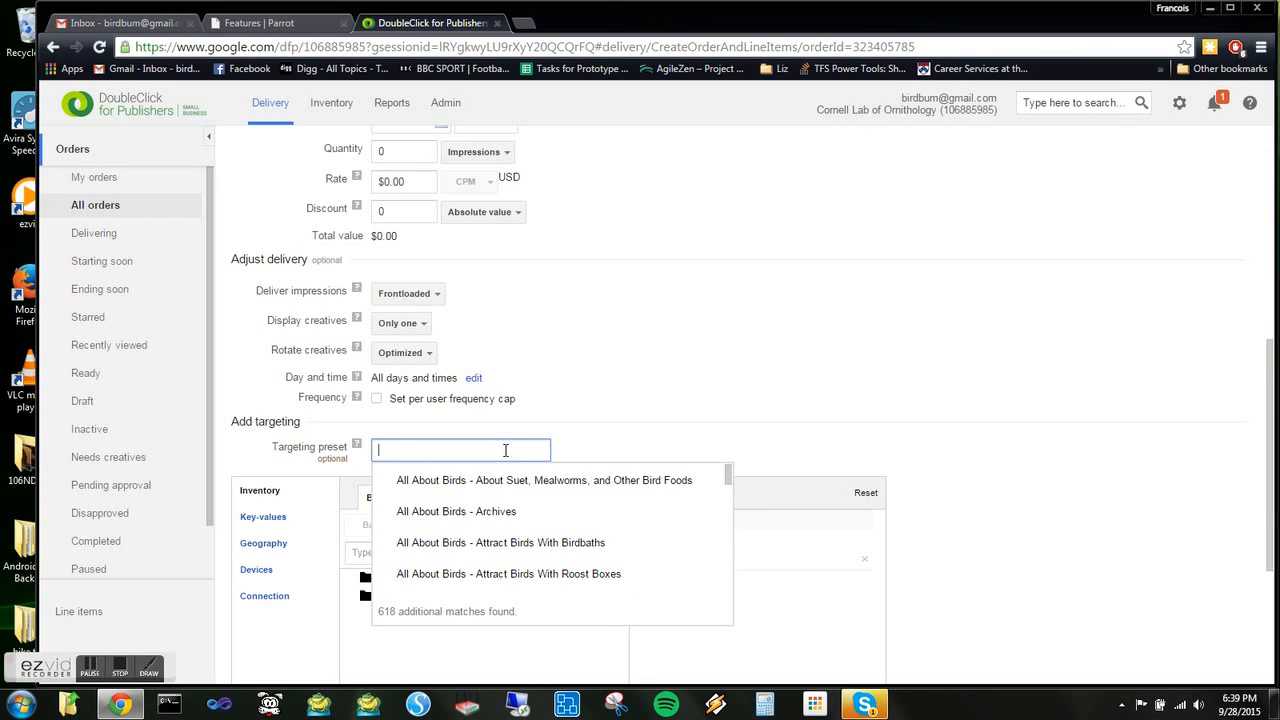
left_click(655, 425)
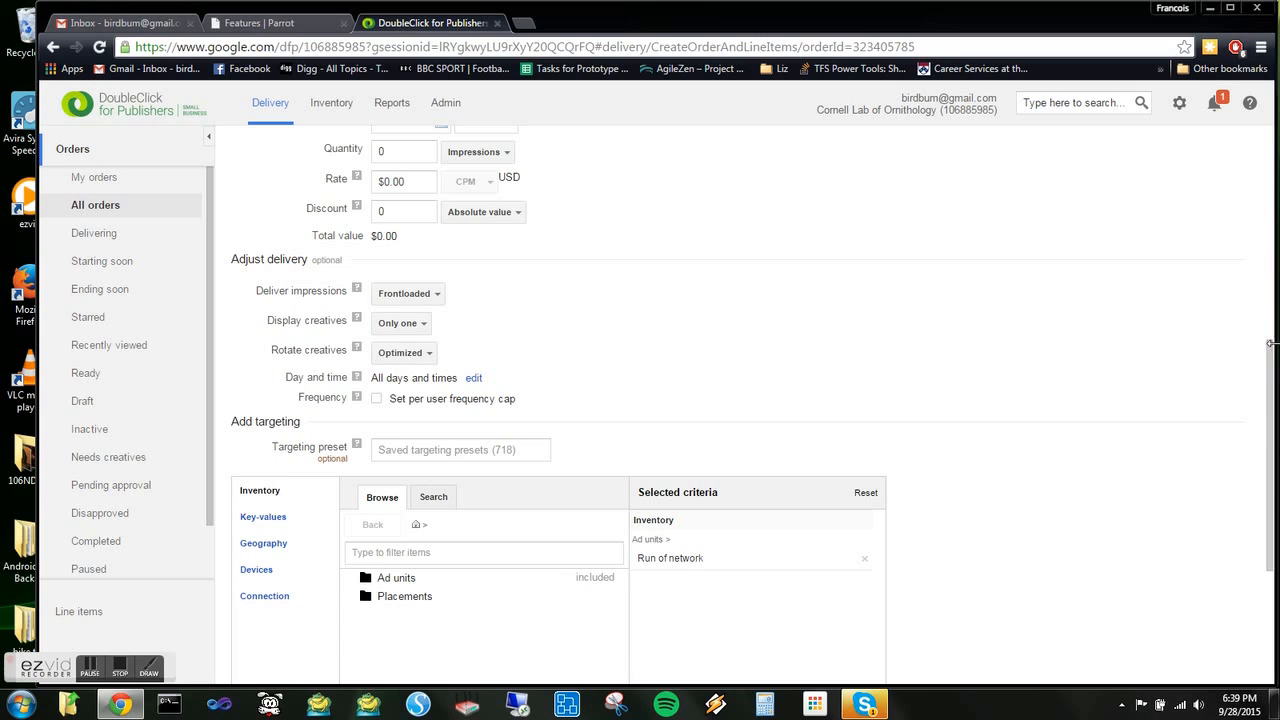
scroll(1270, 343, "down", 3)
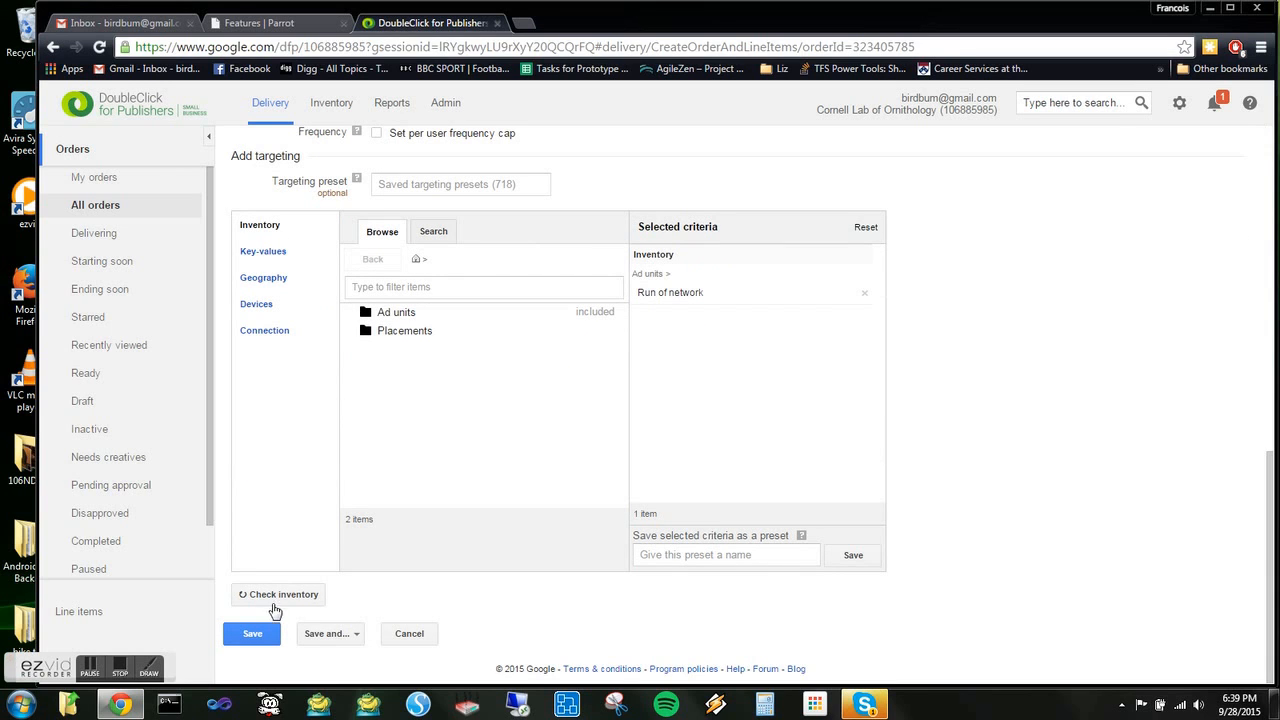
left_click(331, 638)
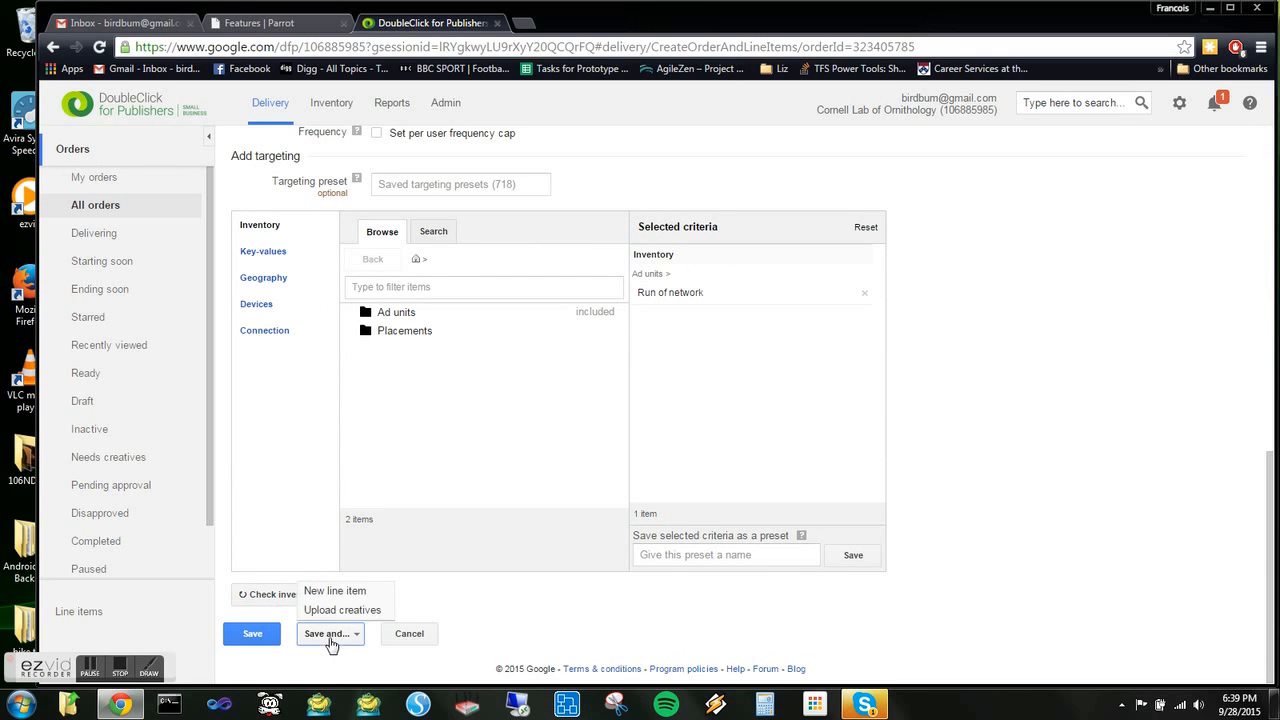
Try to save the new line item and continue to uploading creatives, and discard the line item
left_click(327, 612)
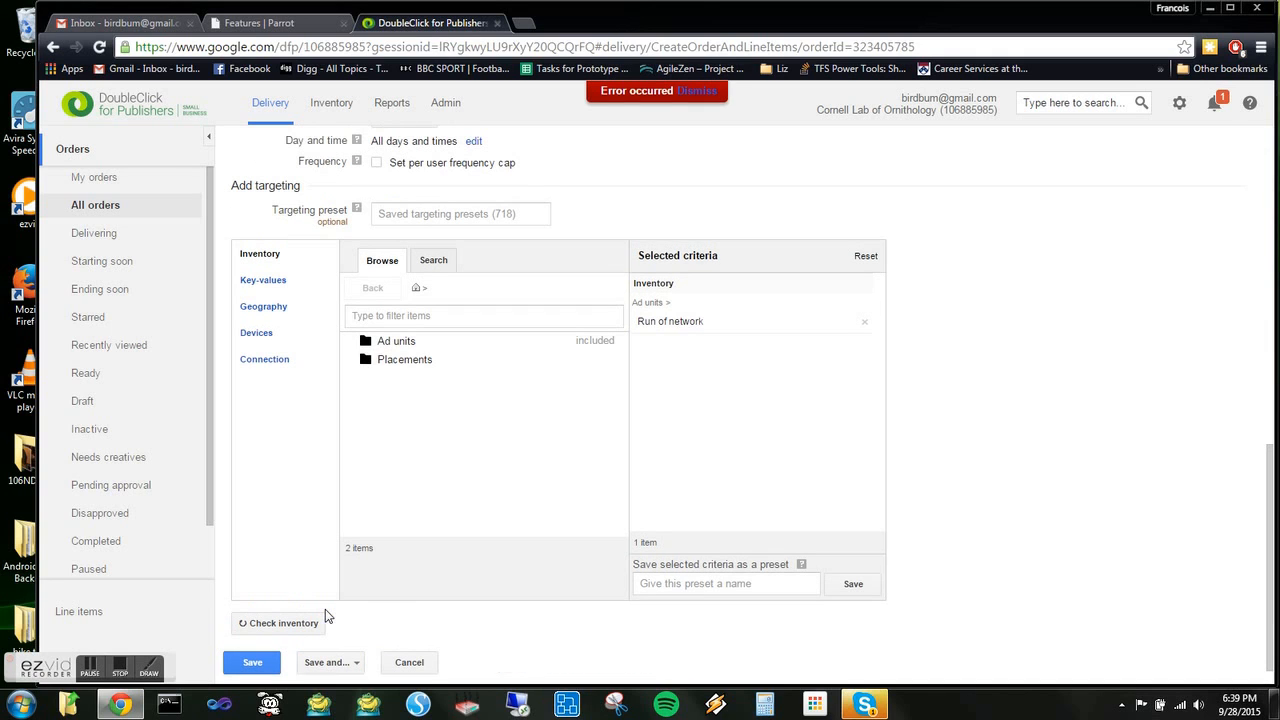
left_click(694, 96)
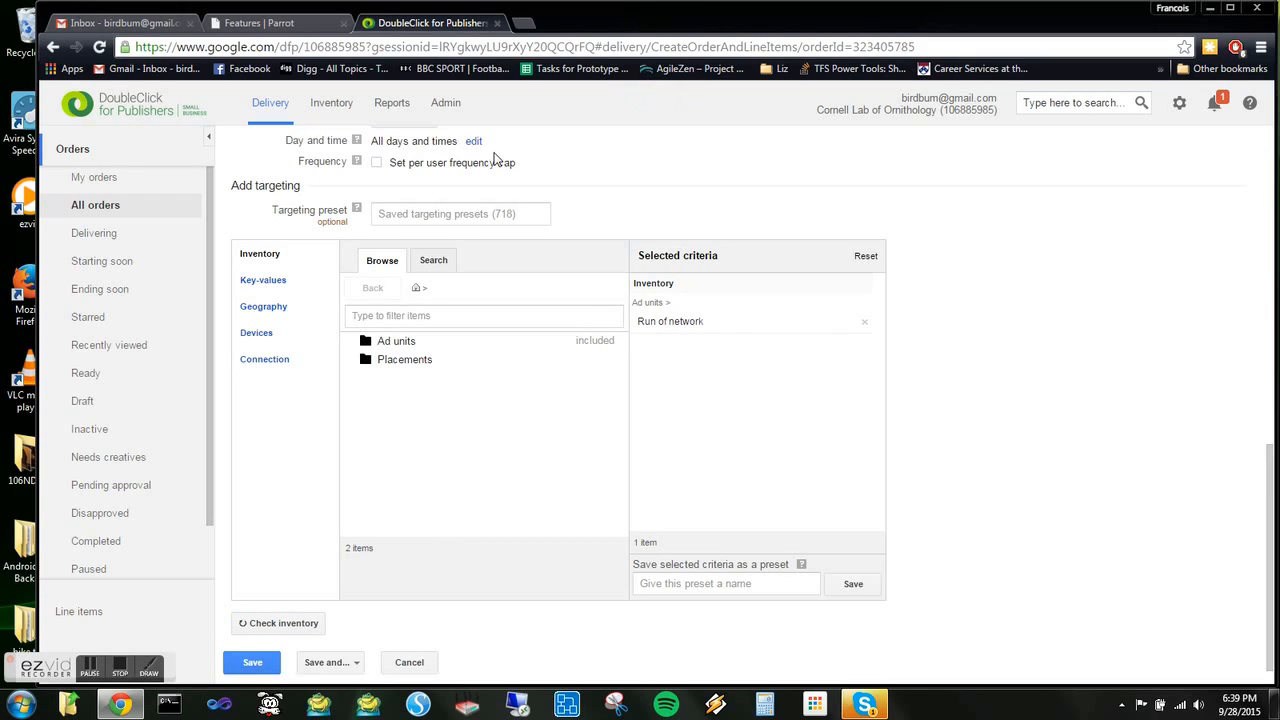
left_click_drag(1272, 551, 1257, 194)
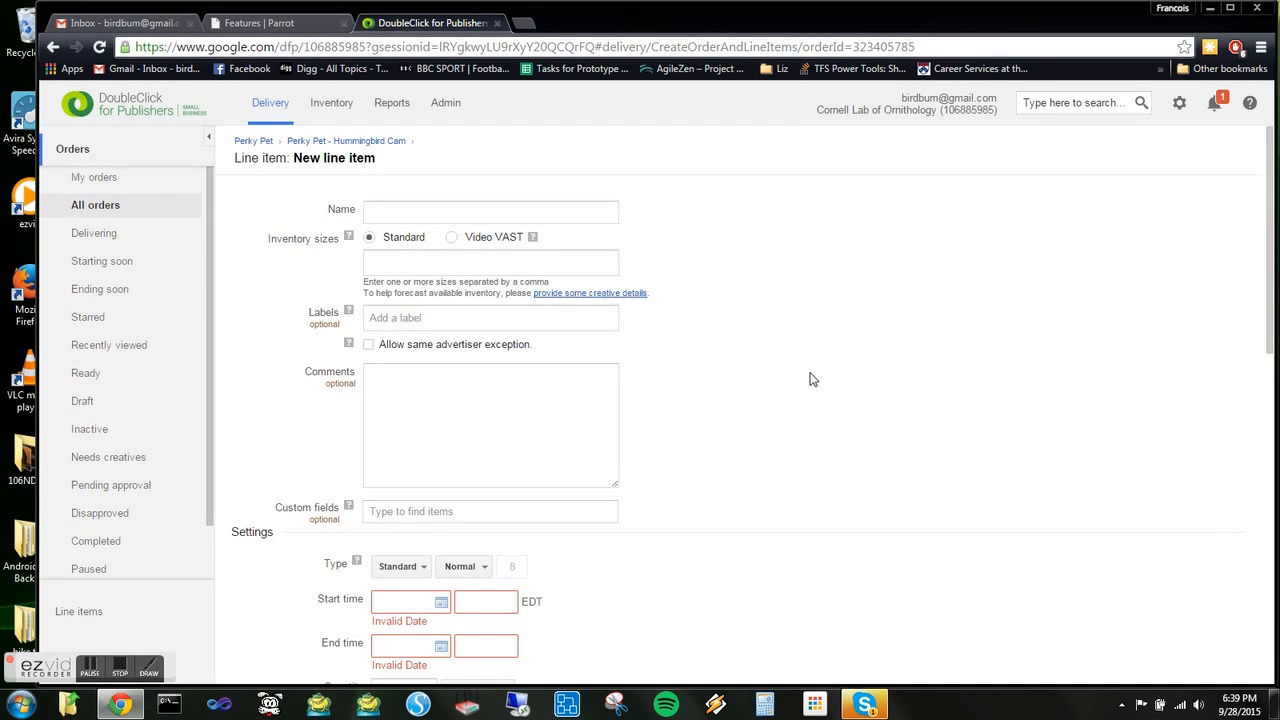
left_click_drag(1271, 240, 1275, 690)
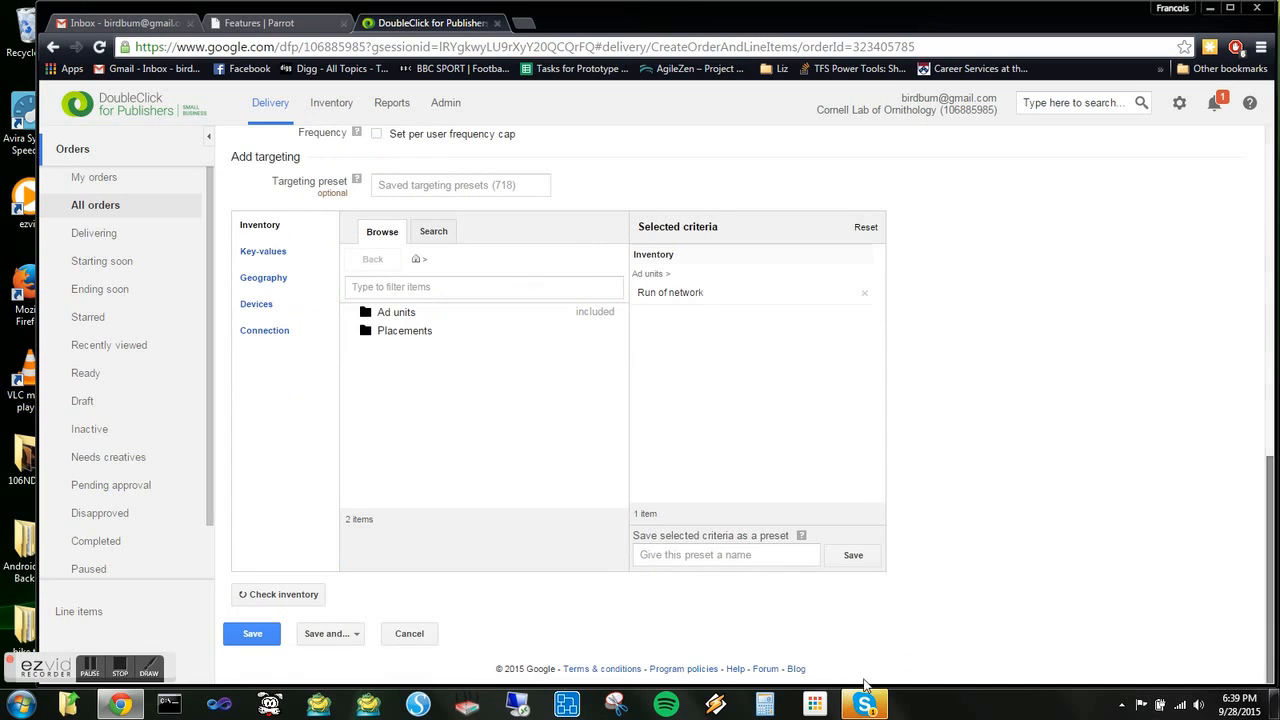
left_click(410, 634)
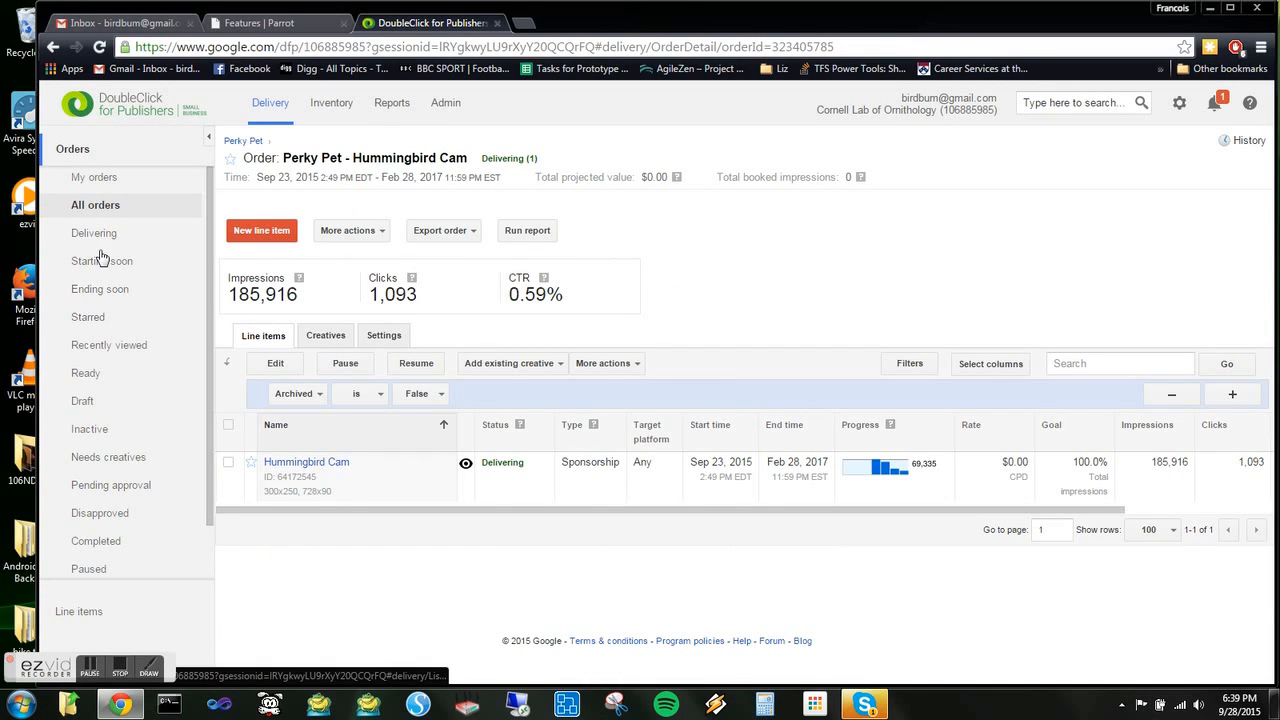
left_click(93, 670)
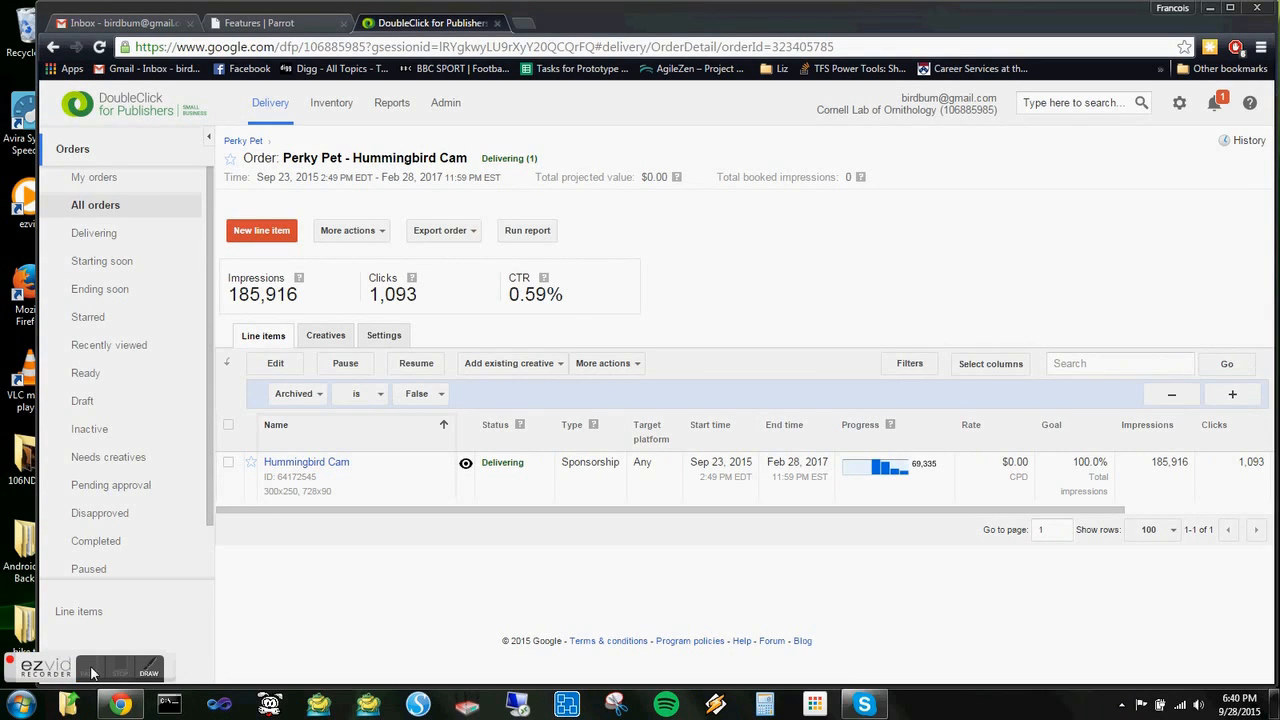
Open the Hummingbird Cam line item and start a new creative from leaderboard.jpg in the Perky Pet folder
left_click(306, 463)
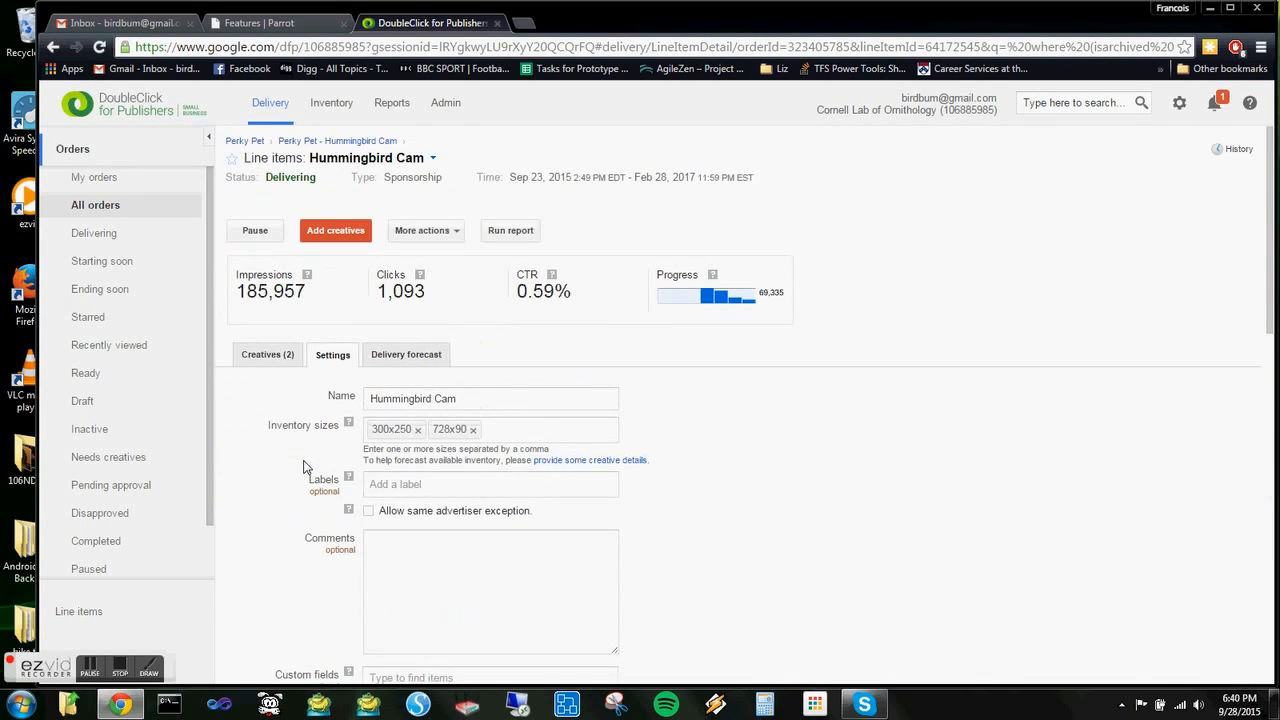
left_click(240, 354)
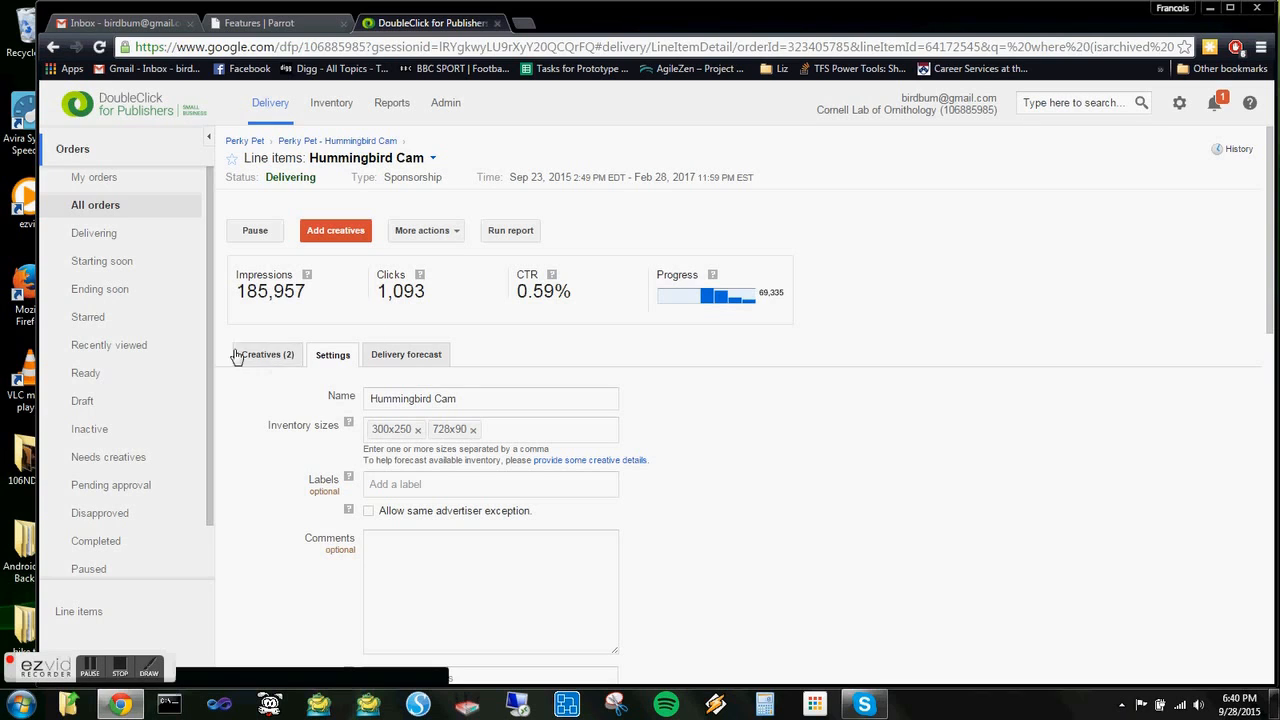
left_click(325, 235)
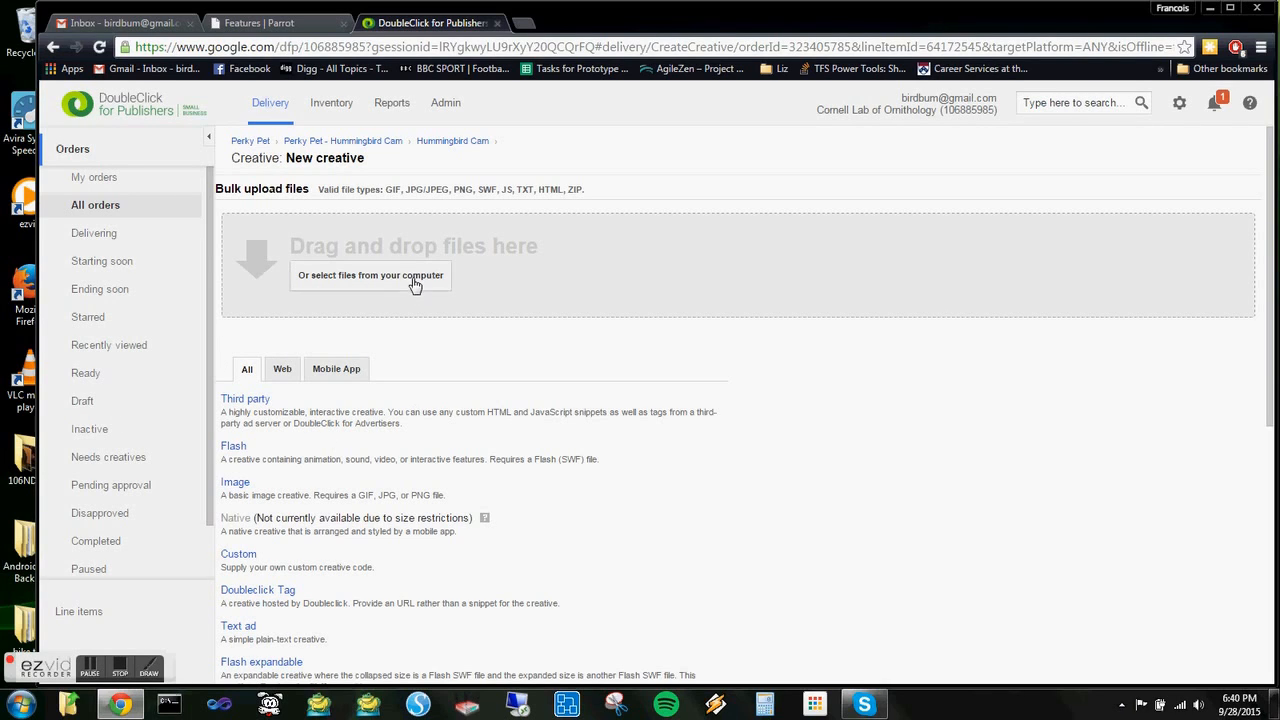
left_click(349, 282)
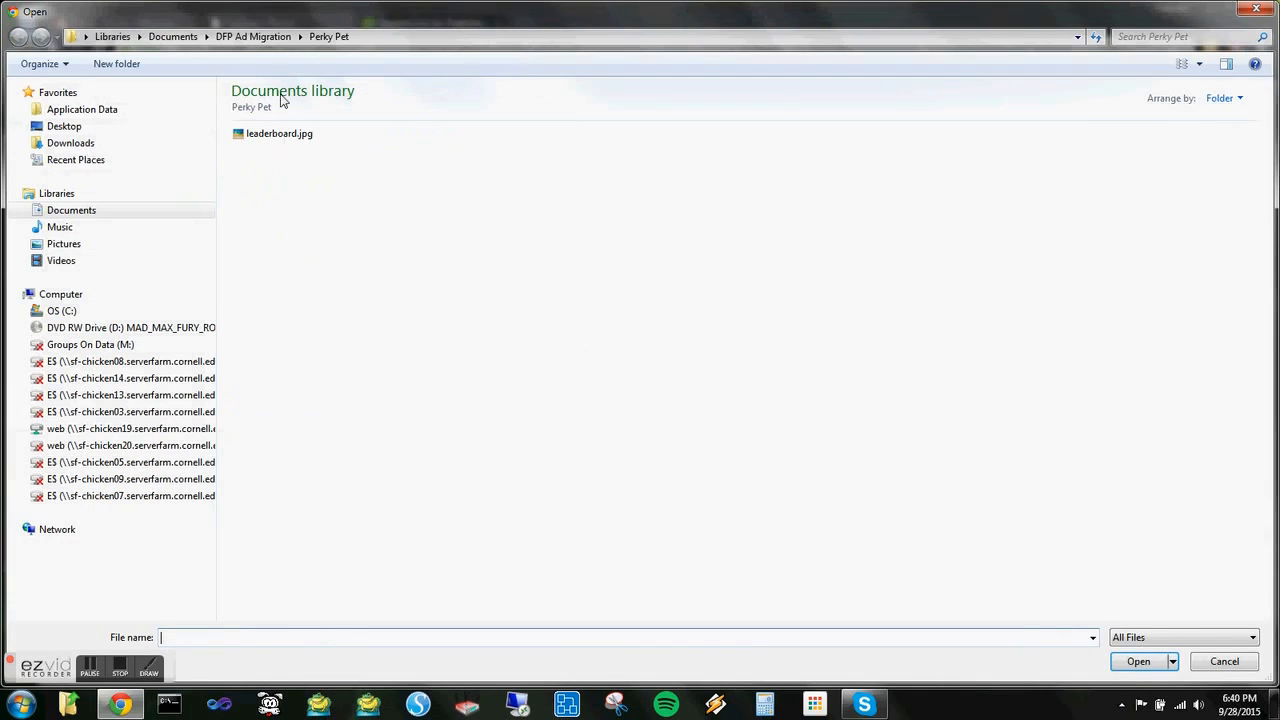
left_click(270, 140)
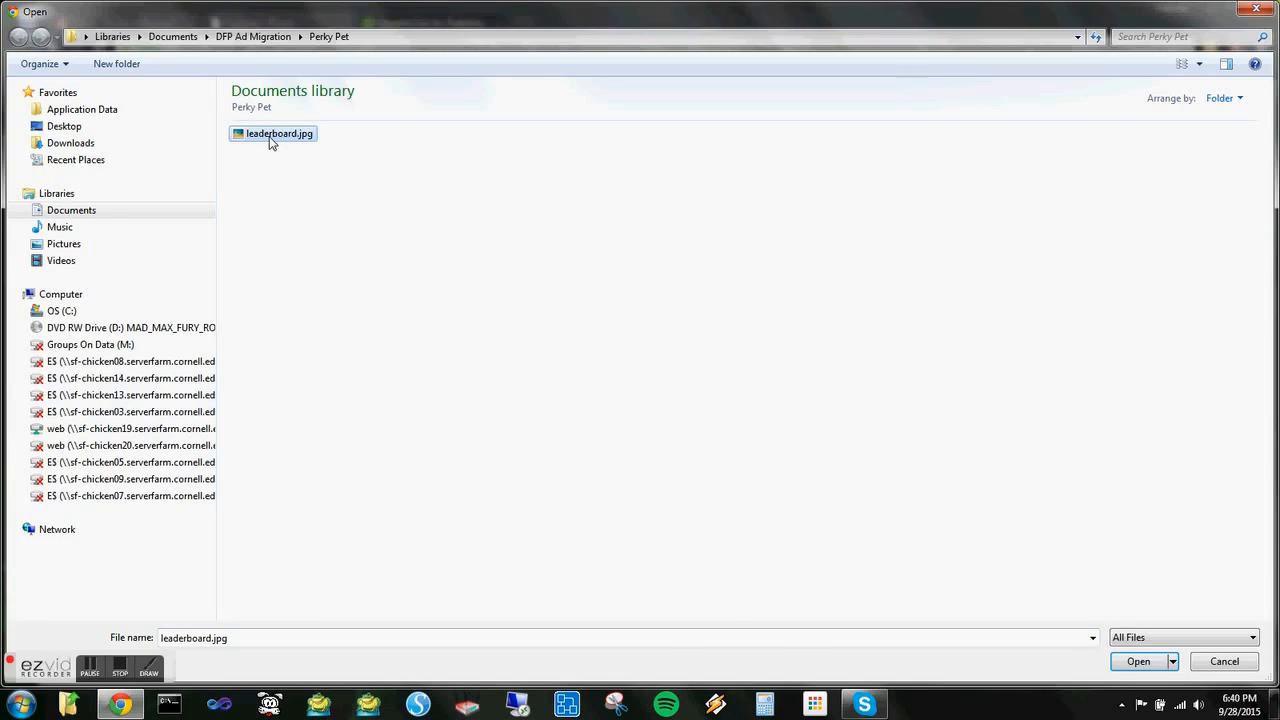
double_click(270, 140)
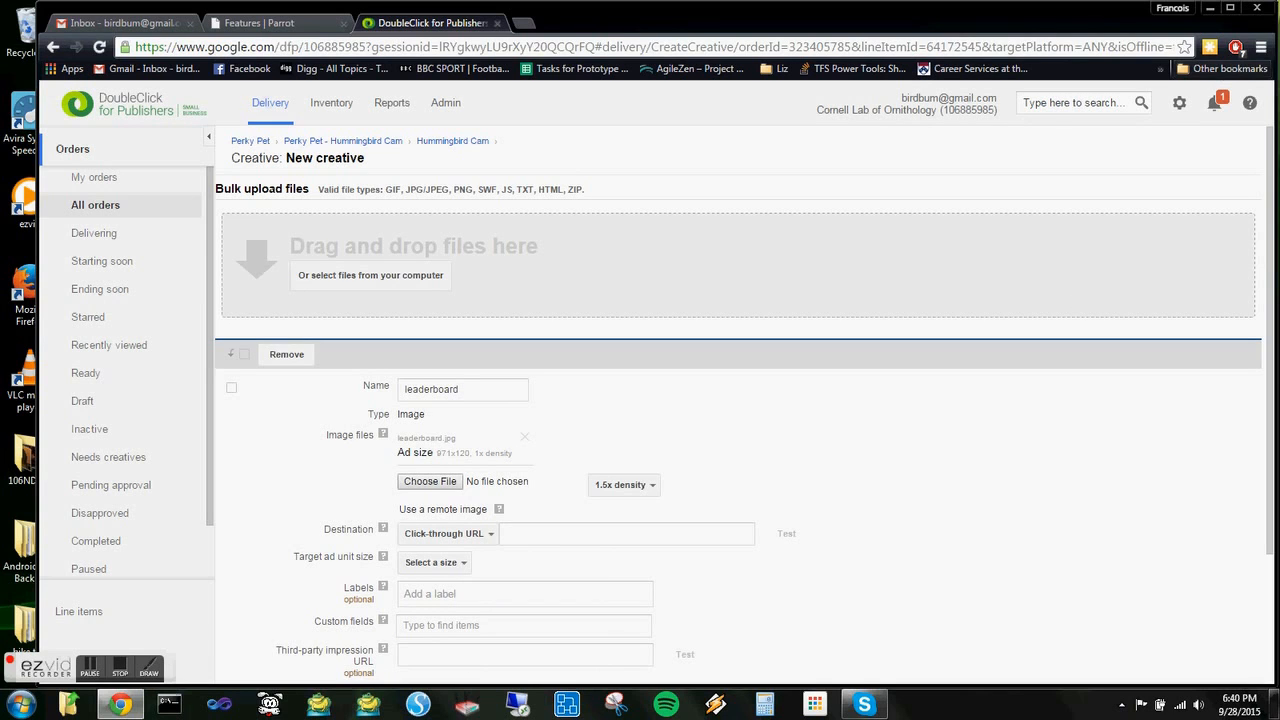
Examine the new creative's click-through URL and alt text fields and cancel the creative without saving
left_click_drag(1272, 288, 1272, 416)
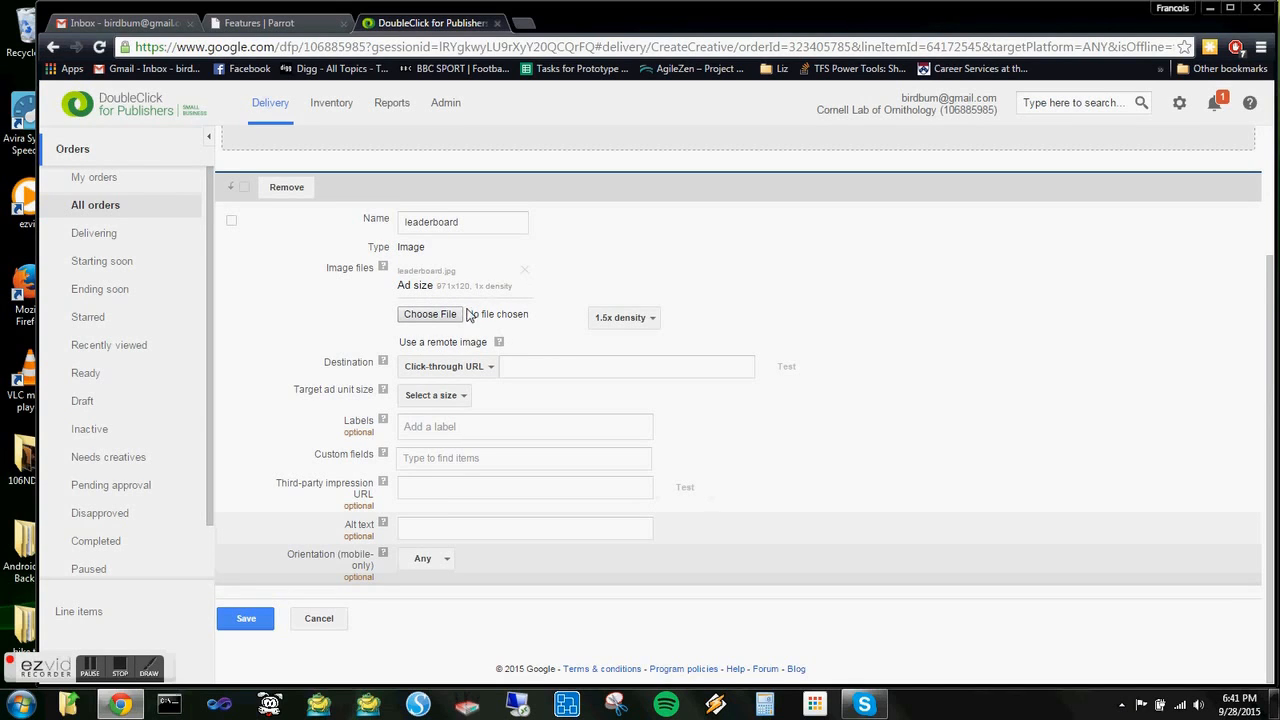
left_click(510, 367)
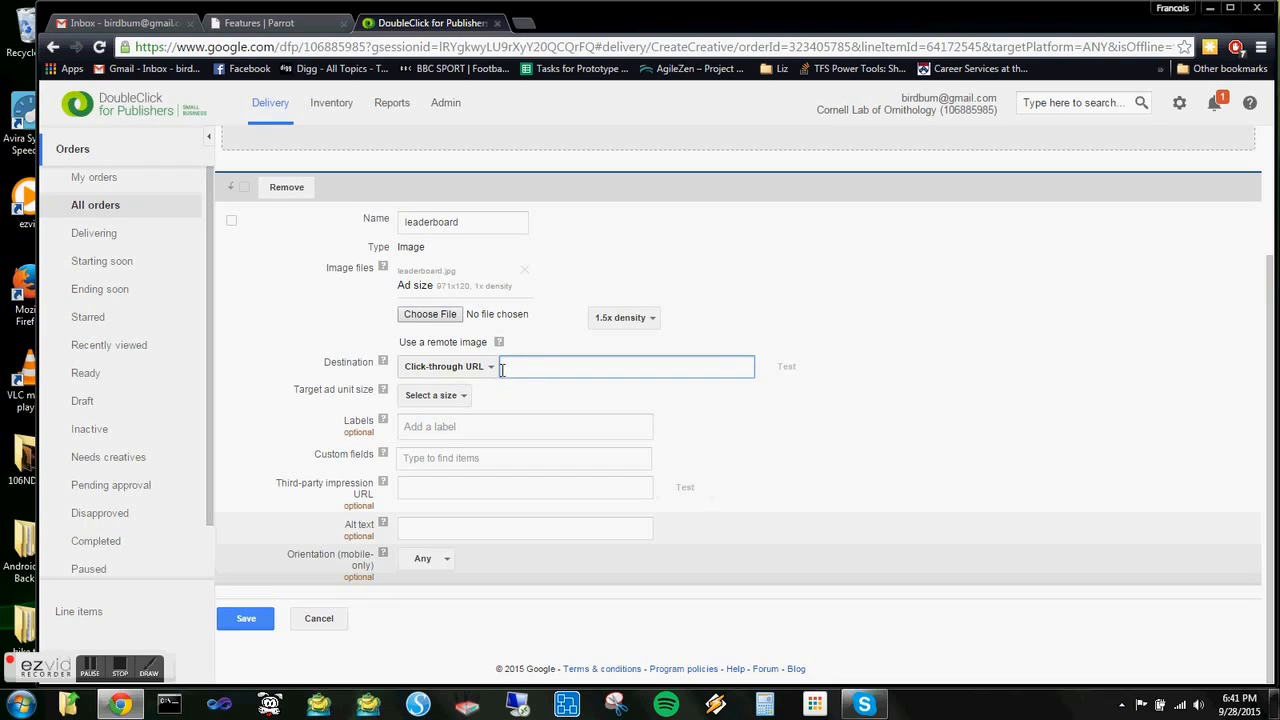
left_click(423, 527)
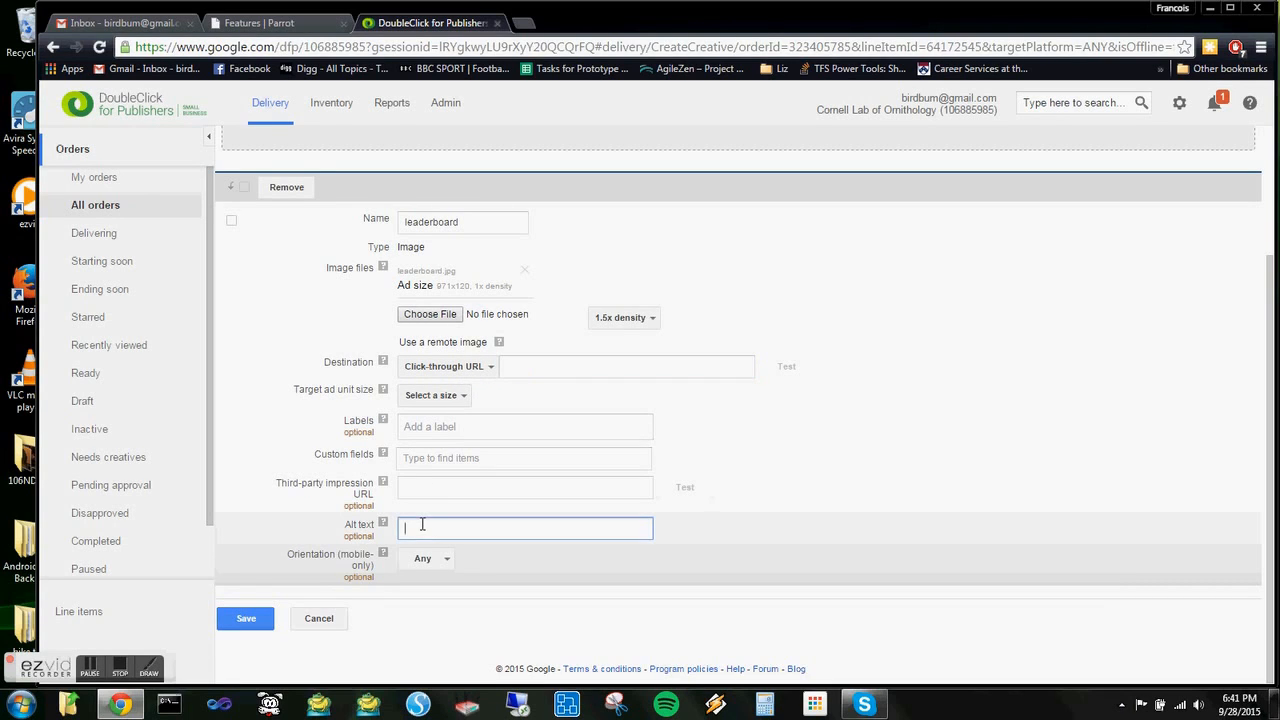
left_click(333, 624)
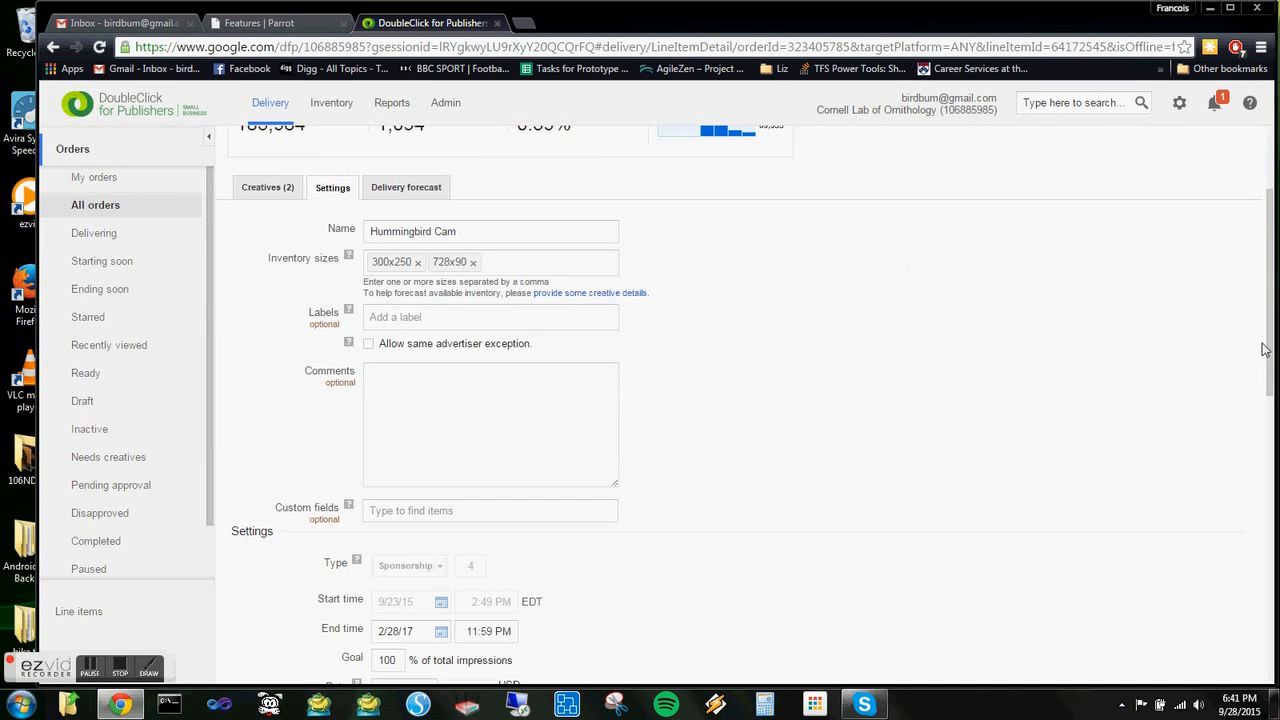
scroll(1277, 287, "up", 2)
left_click_drag(1277, 287, 1252, 222)
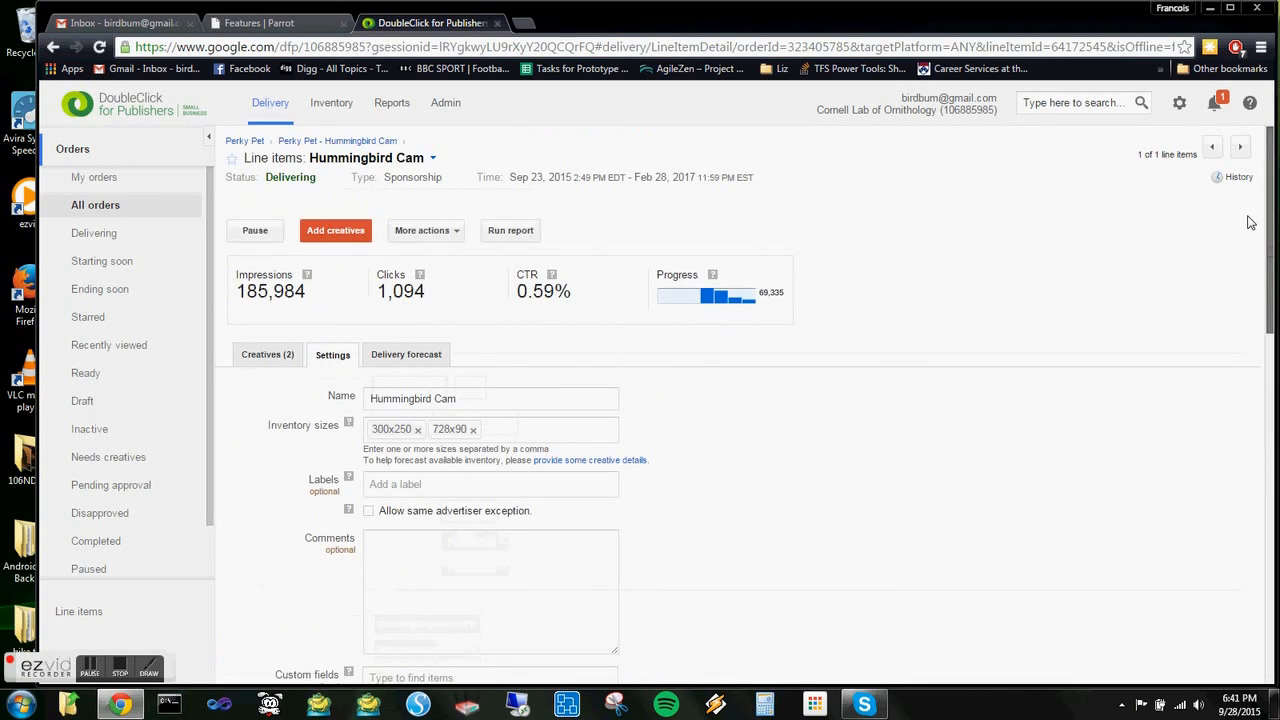
Show the list of targeting presets in the network's inventory
left_click(331, 105)
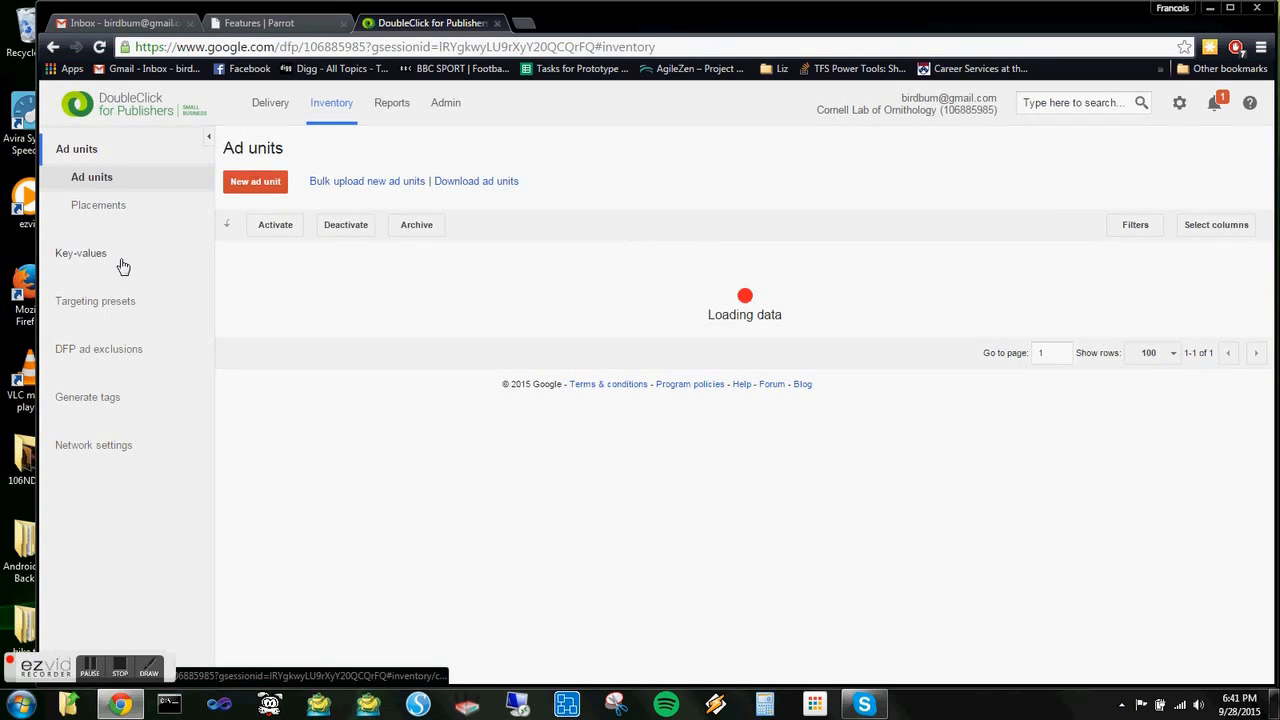
left_click(85, 310)
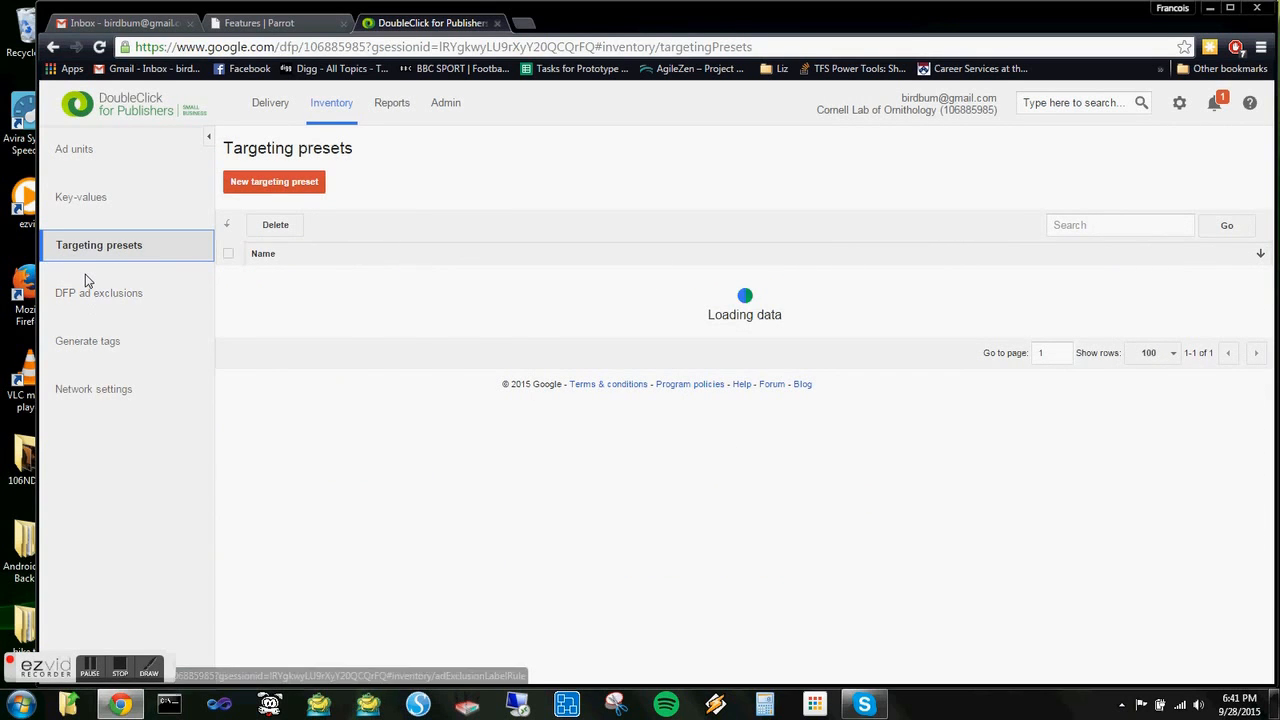
mouse_move(1272, 165)
left_mouse_down()
mouse_move(1275, 640)
mouse_move(1272, 150)
left_mouse_up()
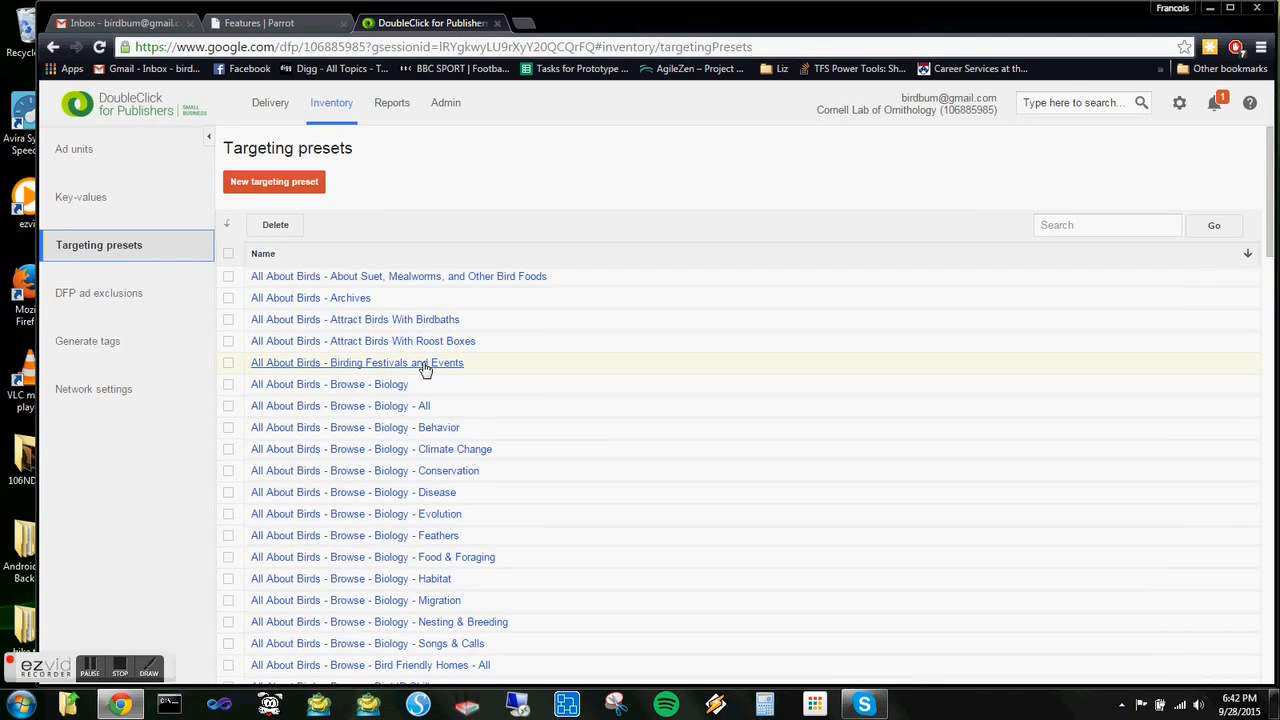
left_click(524, 23)
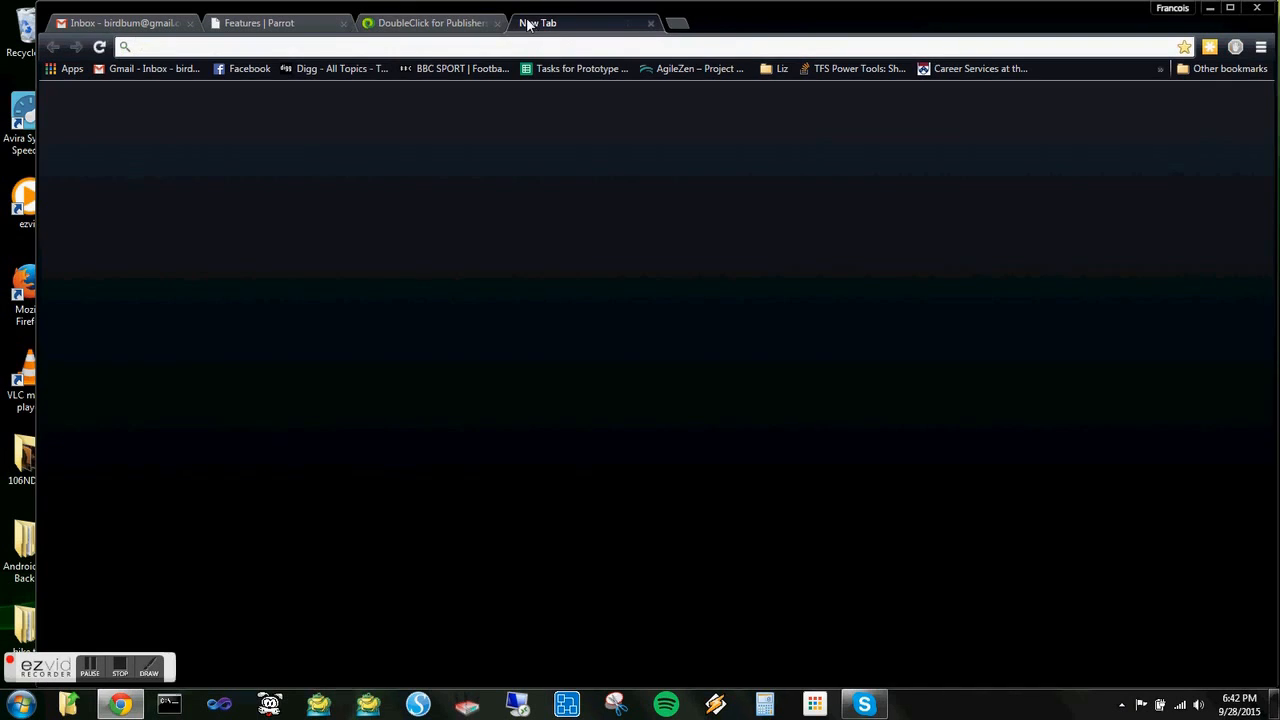
type("all")
key("Return")
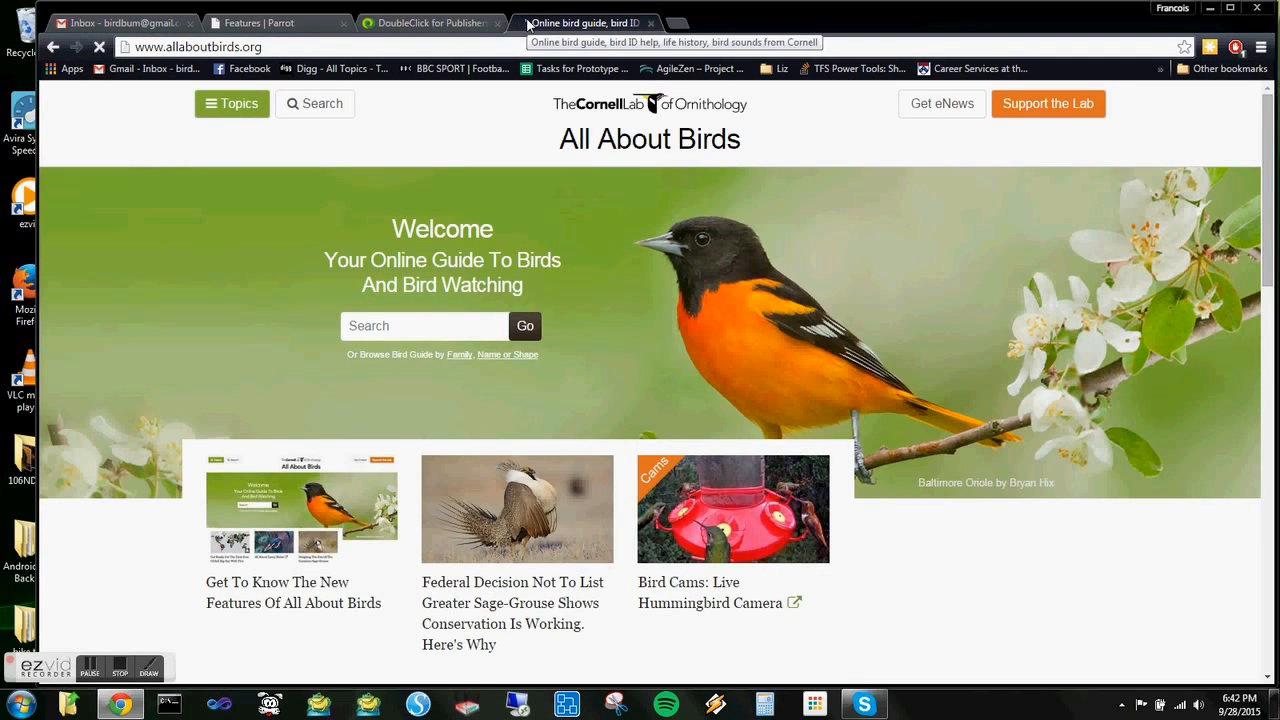
Go to the site's Bird ID Skills topic and filter its articles and videos to Finding Birds
left_click(228, 104)
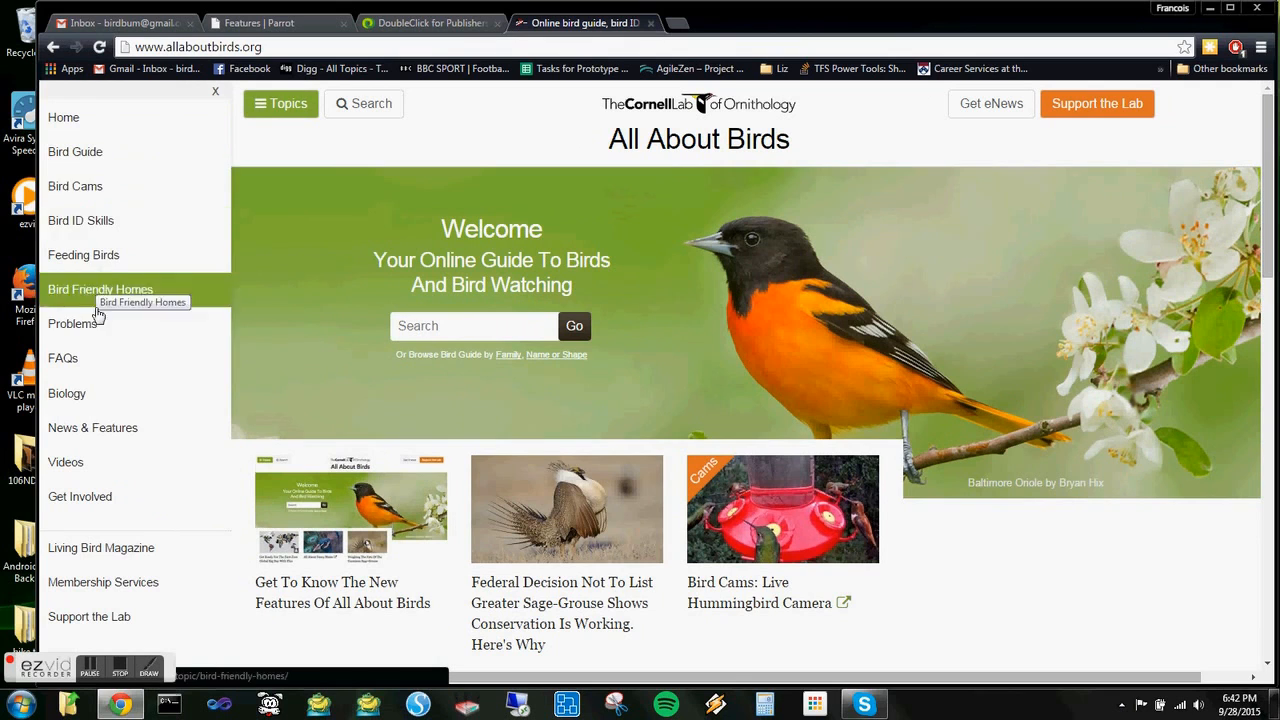
left_click(82, 224)
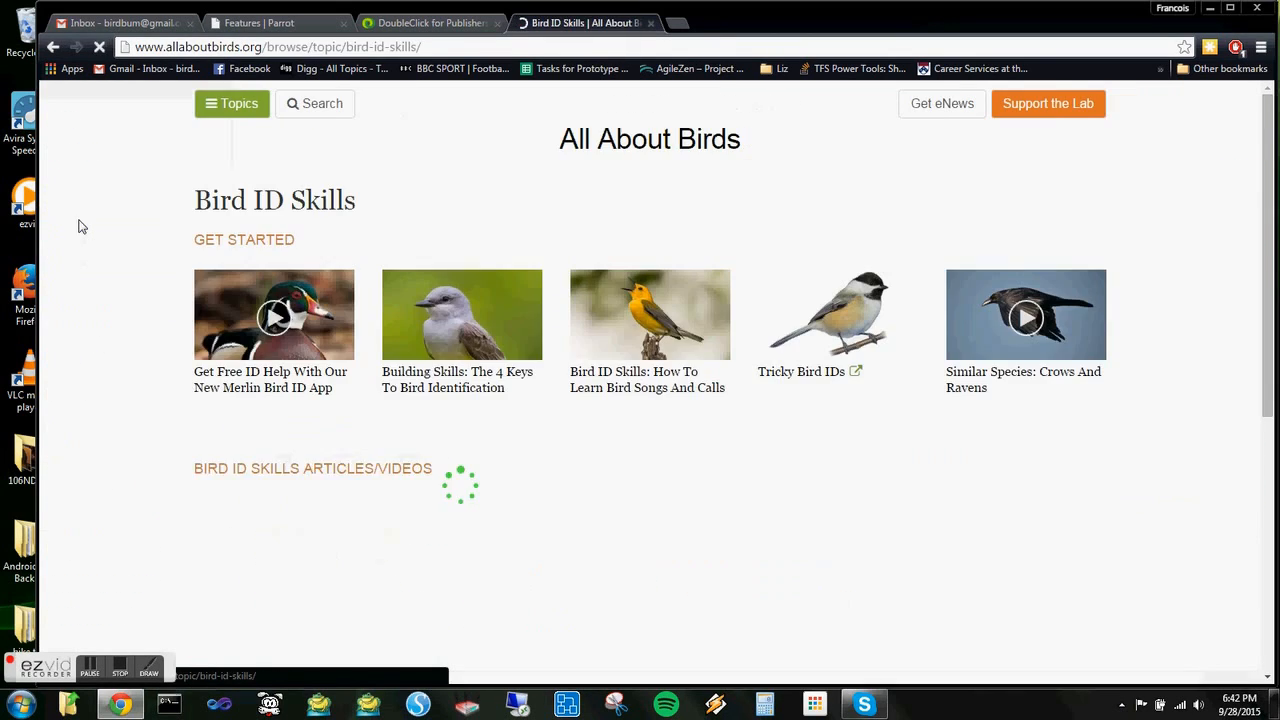
scroll(110, 431, "down", 2)
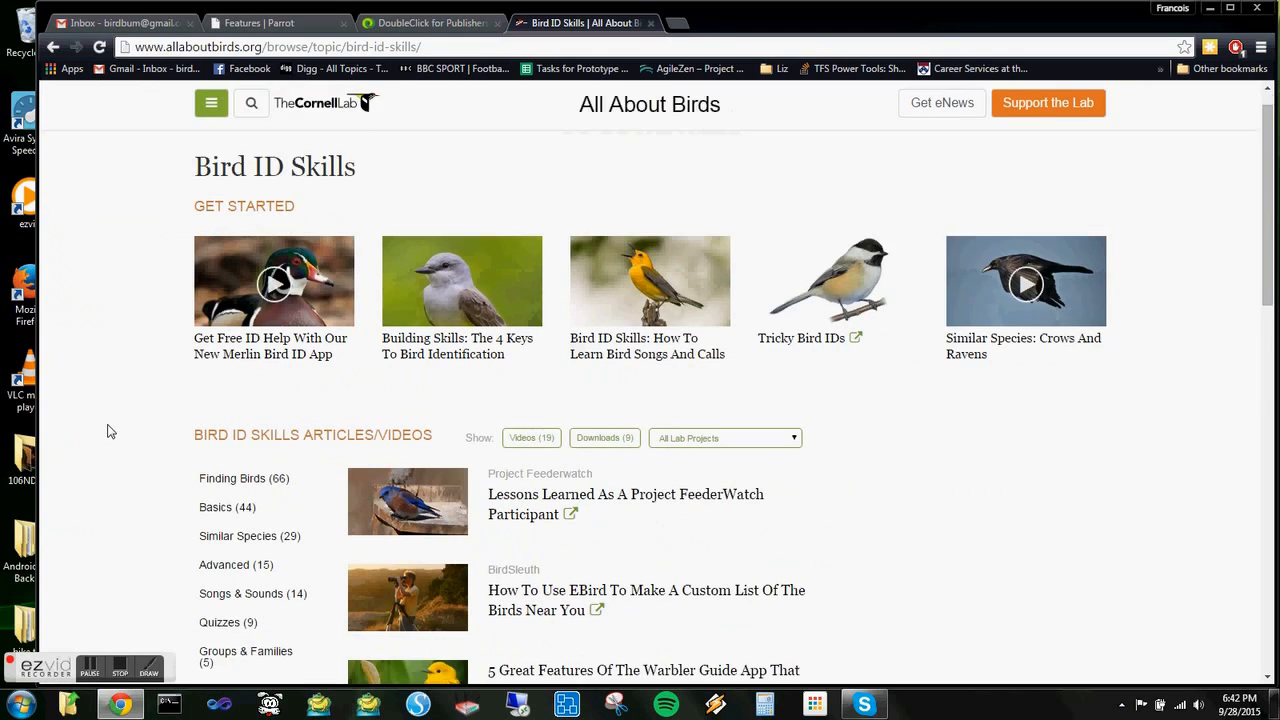
scroll(110, 431, "down", 2)
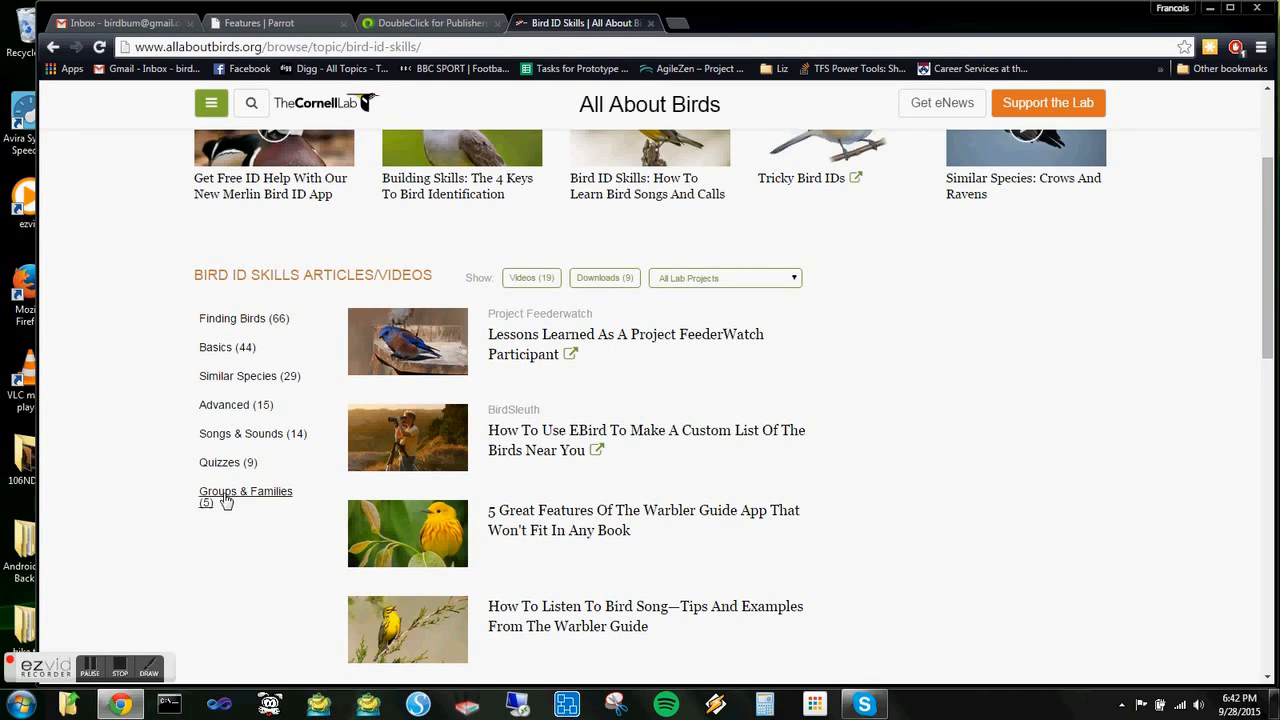
left_click(250, 319)
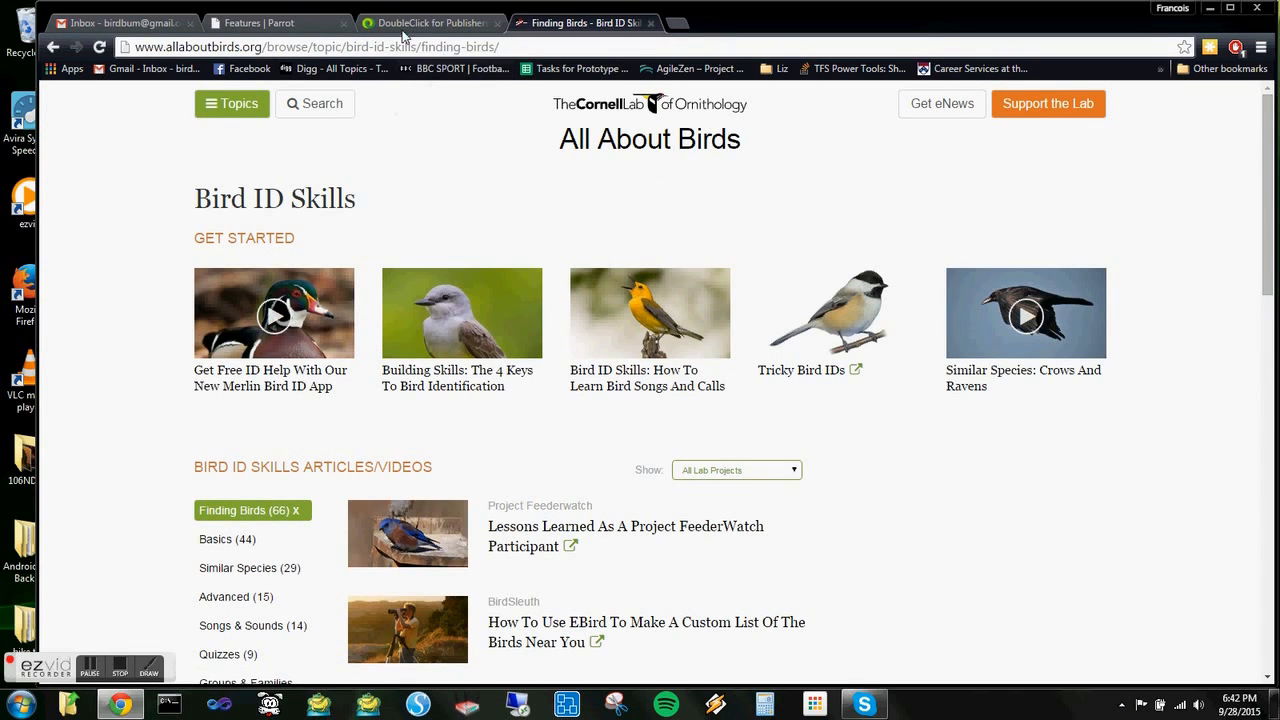
Switch back to DoubleClick for Publishers and search the targeting presets for "all about birds - bird id skills"
left_click(400, 24)
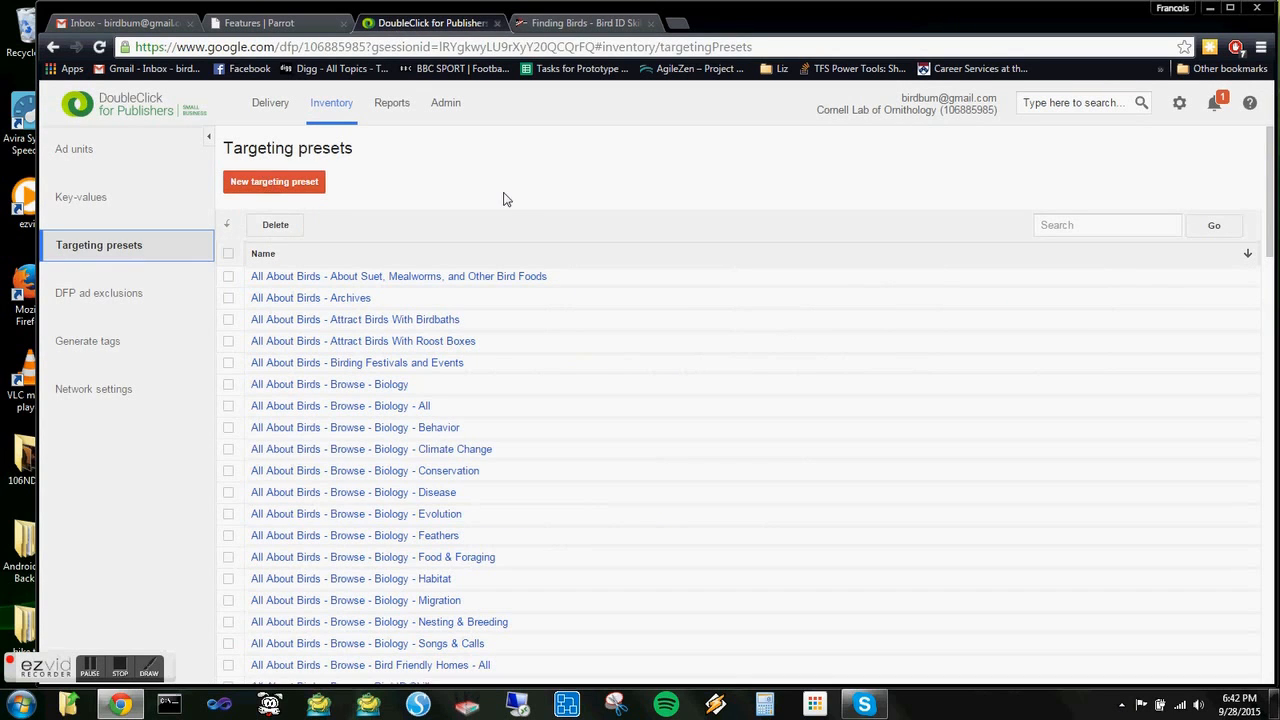
left_click(1046, 226)
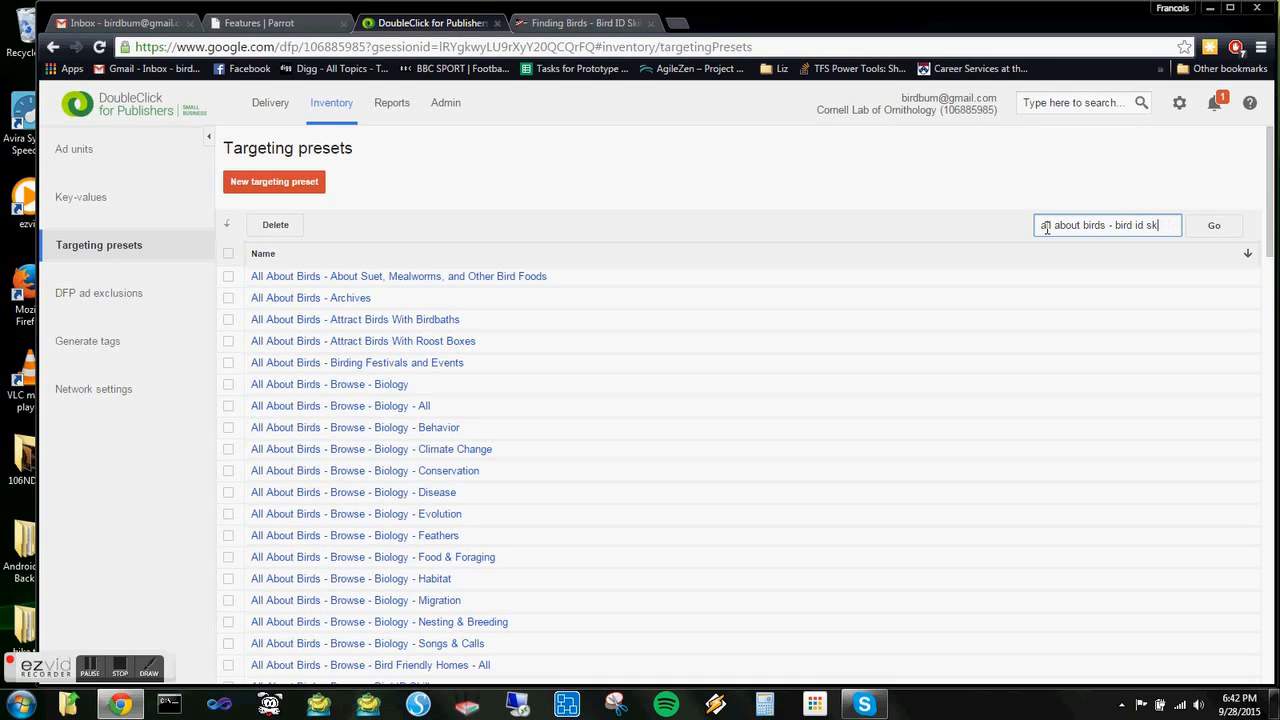
left_click(1200, 226)
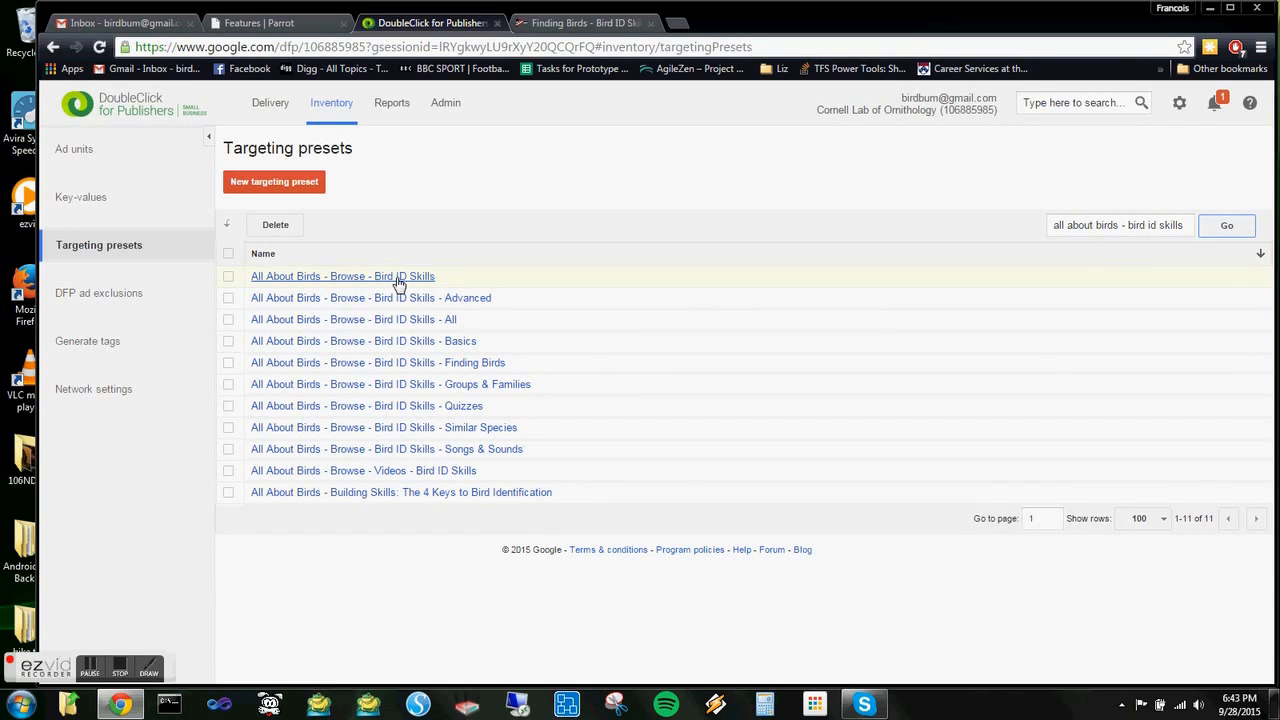
Filter the All About Birds articles to Advanced and compare the site's Bird ID Skills subtopics with the targeting presets in DoubleClick for Publishers
left_click(583, 21)
left_click(238, 598)
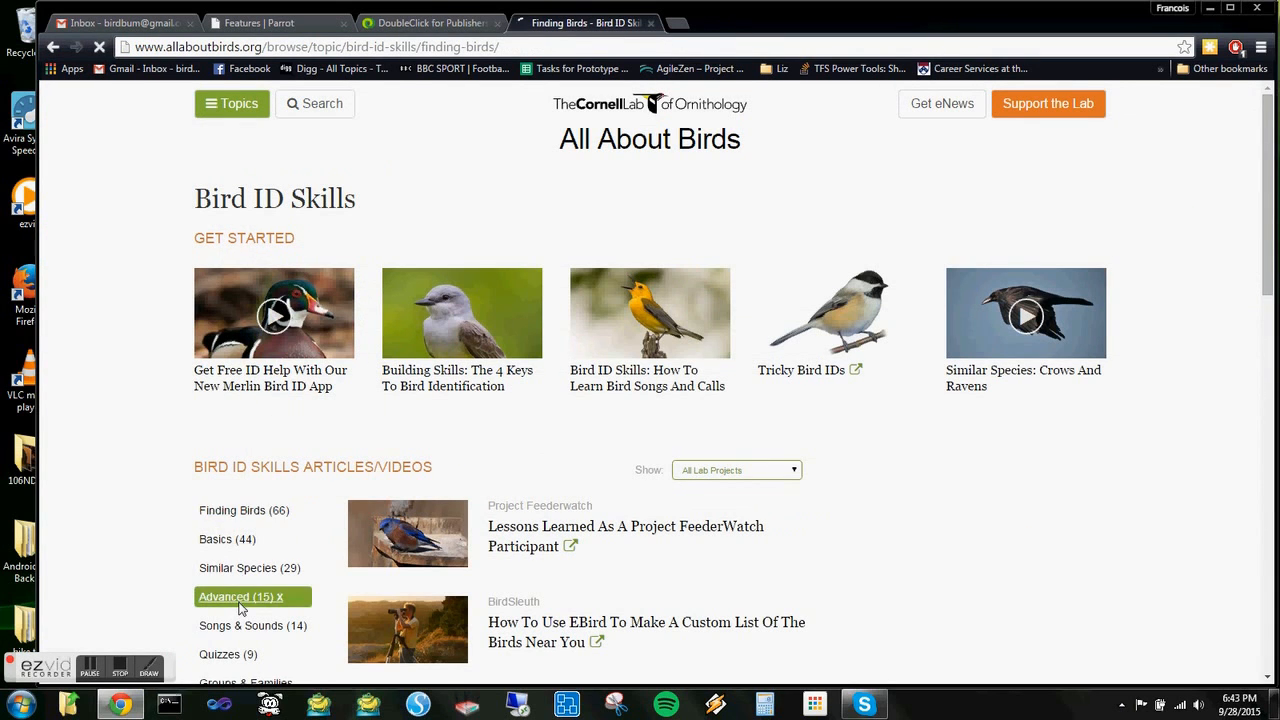
left_click(430, 22)
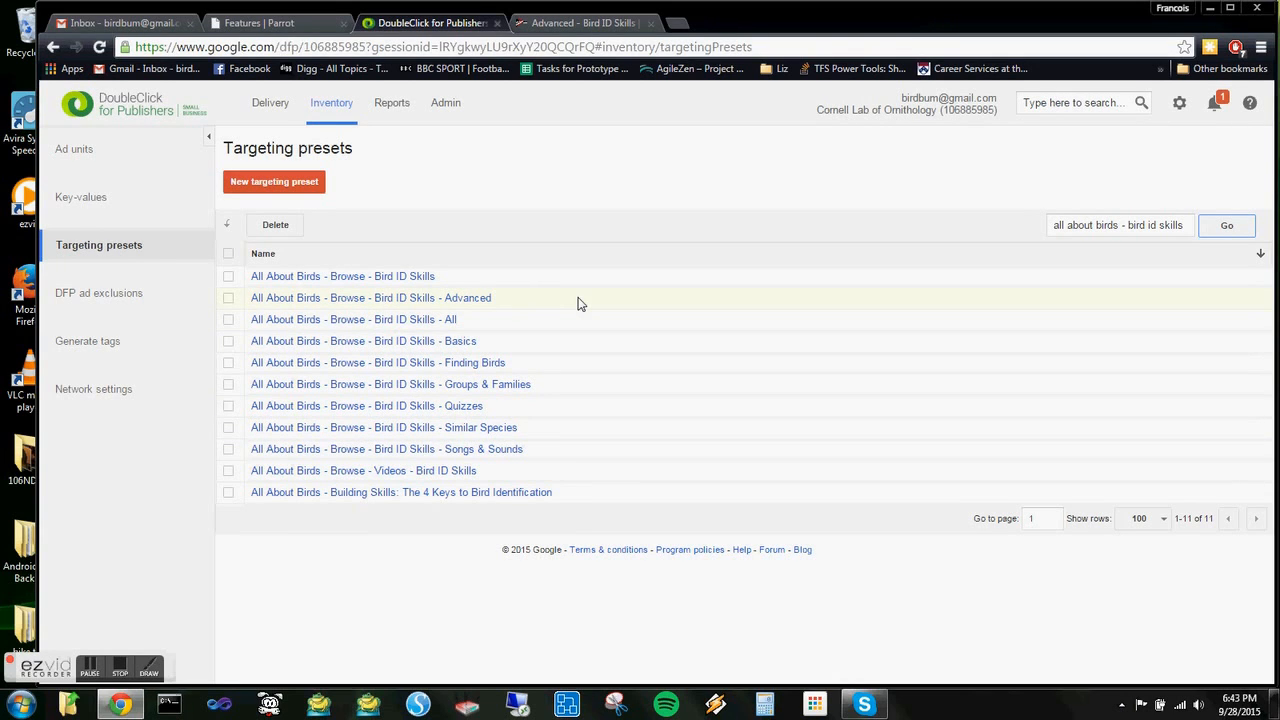
left_click(546, 24)
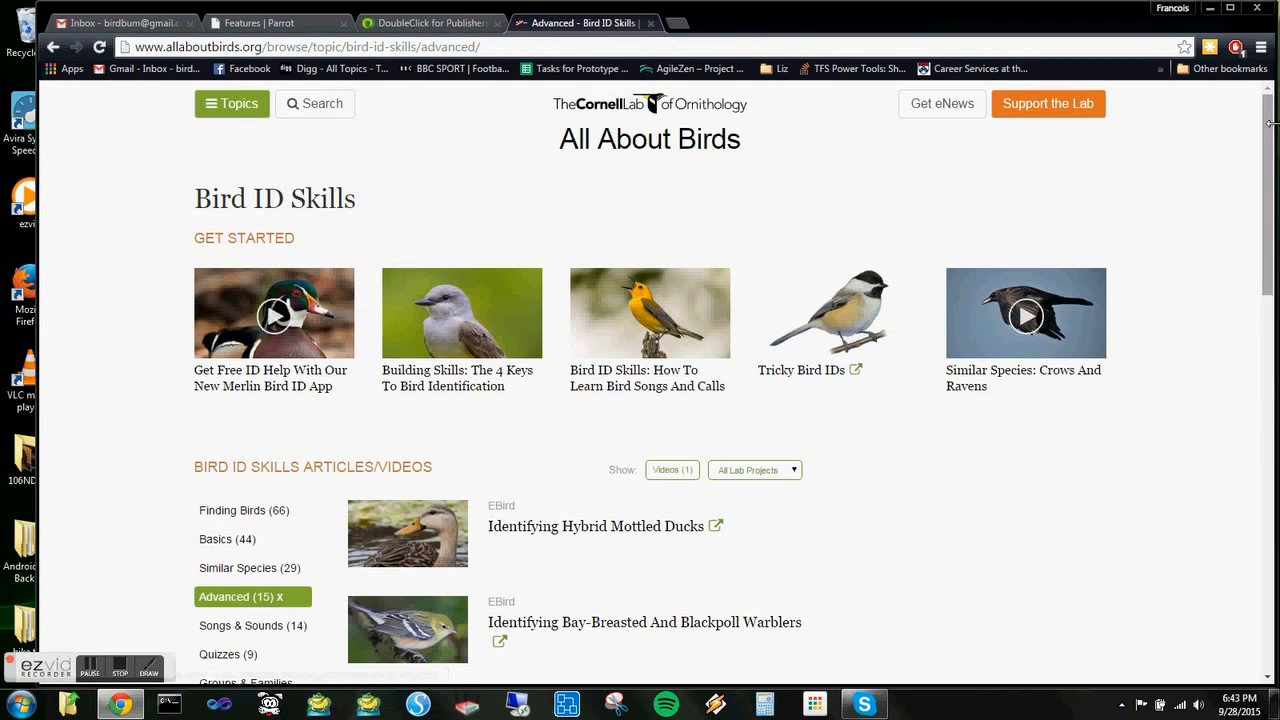
scroll(902, 237, "down", 3)
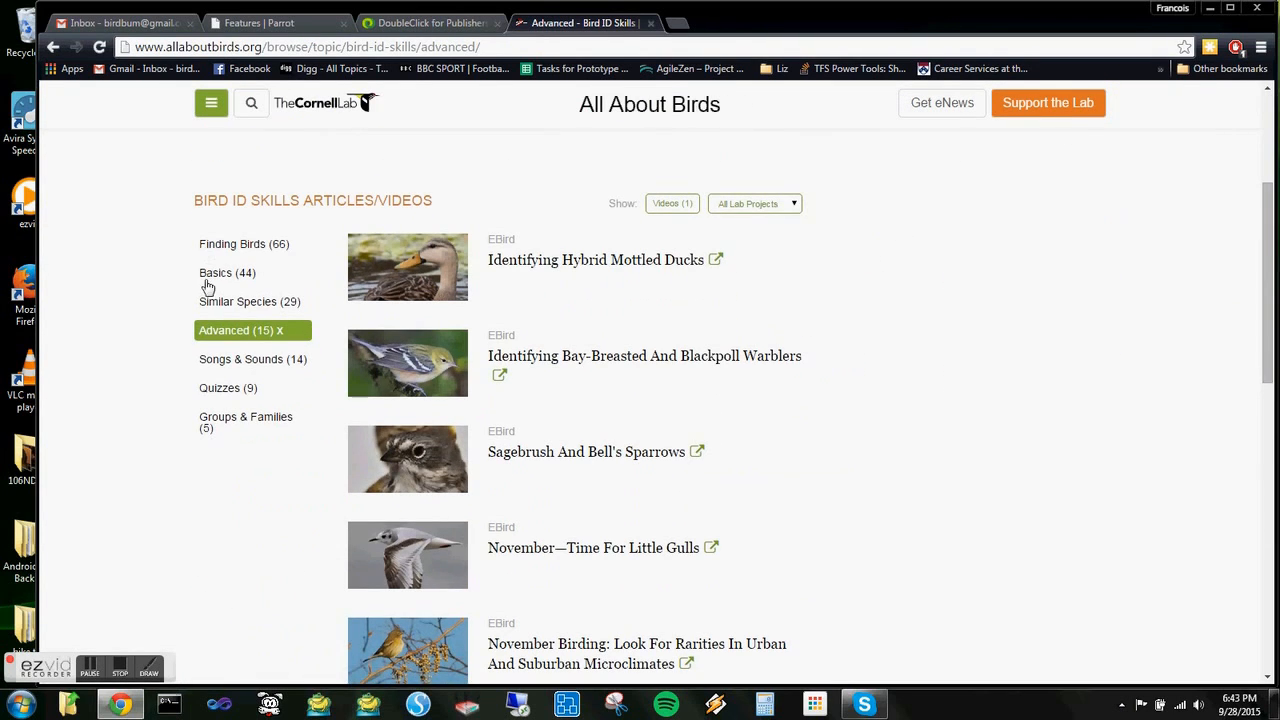
left_click(398, 22)
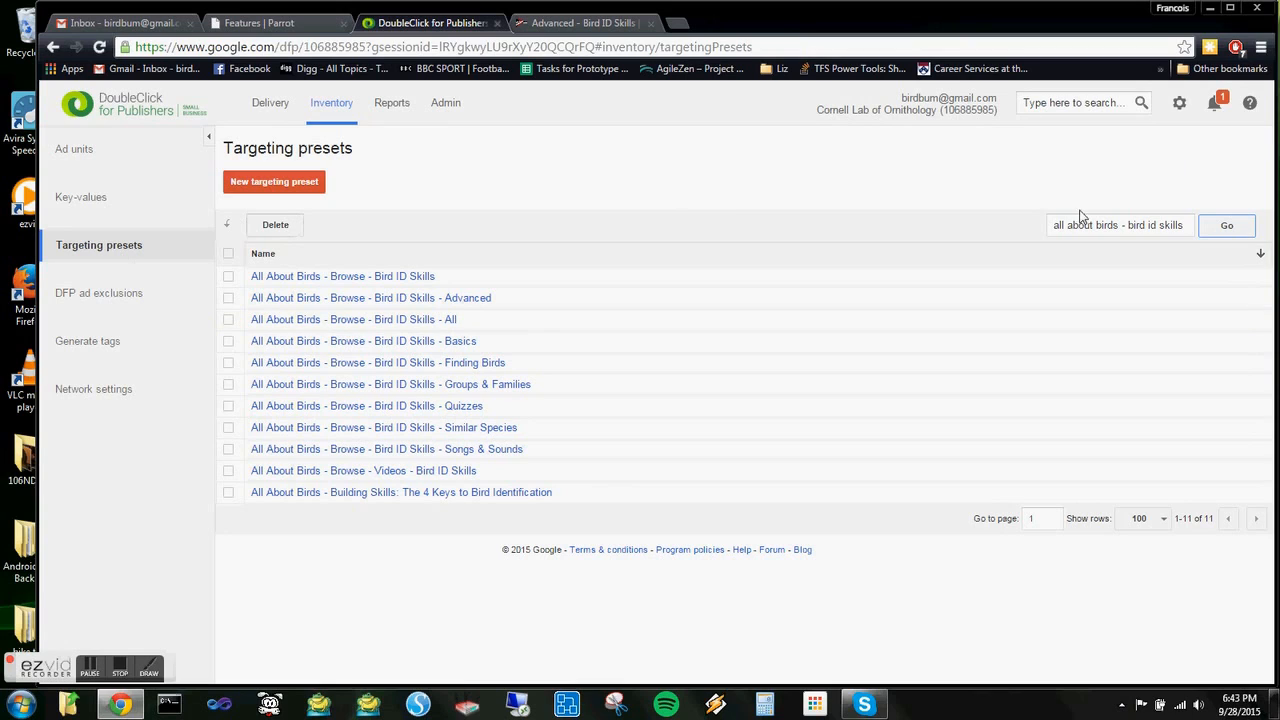
Search the targeting presets for "Species Guide" and look through the individual species presets
left_click_drag(1046, 225, 1188, 214)
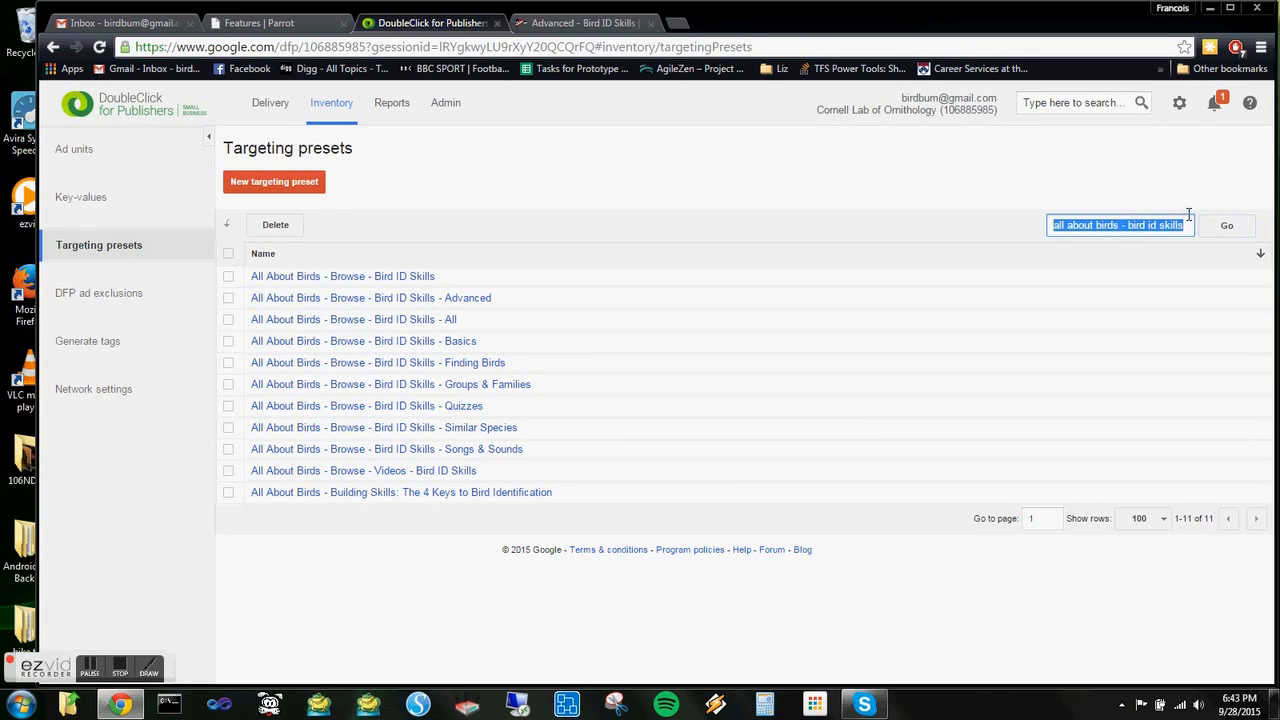
type("Species Guide")
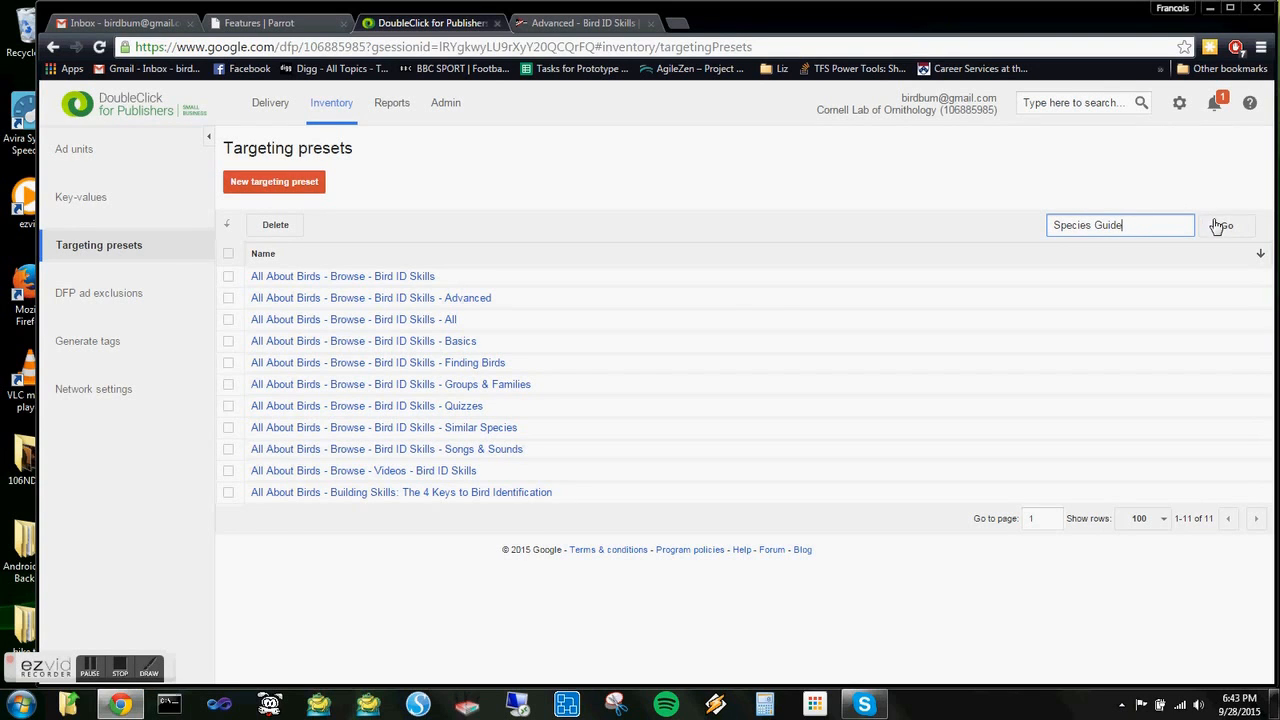
left_click(1224, 226)
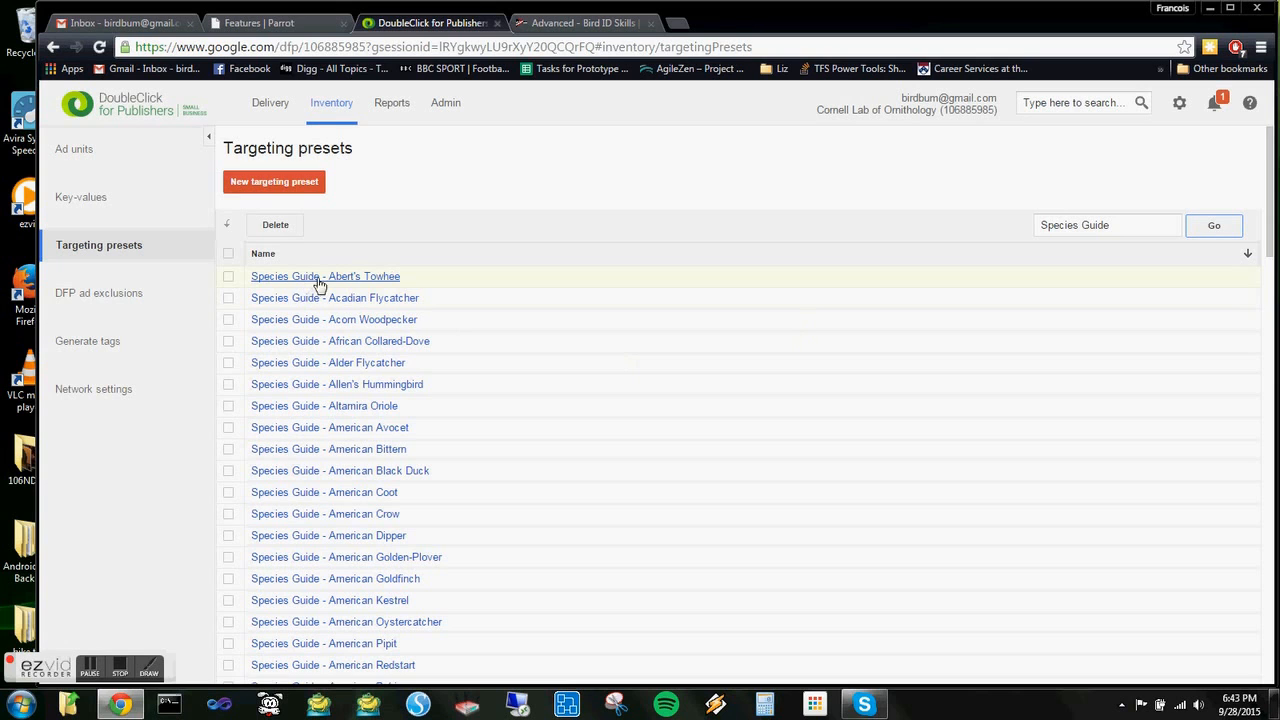
mouse_move(1270, 150)
left_mouse_down()
mouse_move(1268, 445)
mouse_move(1270, 140)
left_mouse_up()
Narrow the targeting preset search to "Species Guide - Home" and then to "Species Guide - Browse"
left_click(1141, 223)
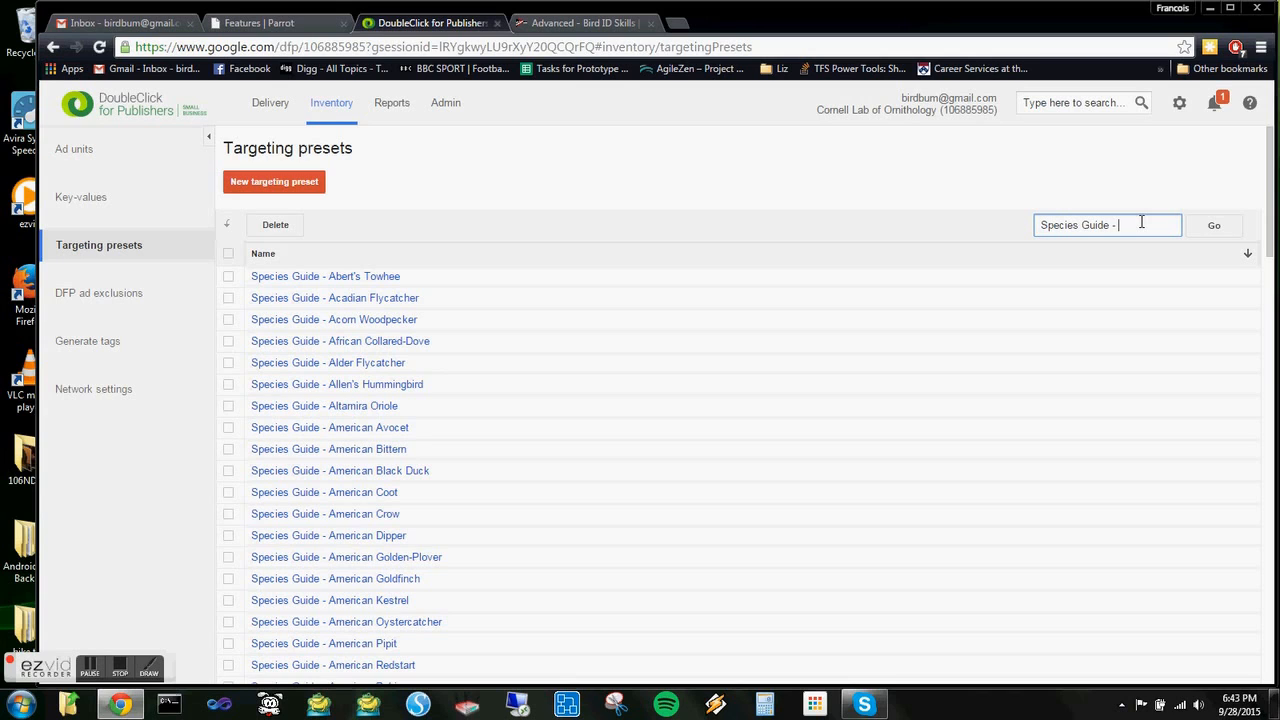
type("- Home")
left_click(1210, 228)
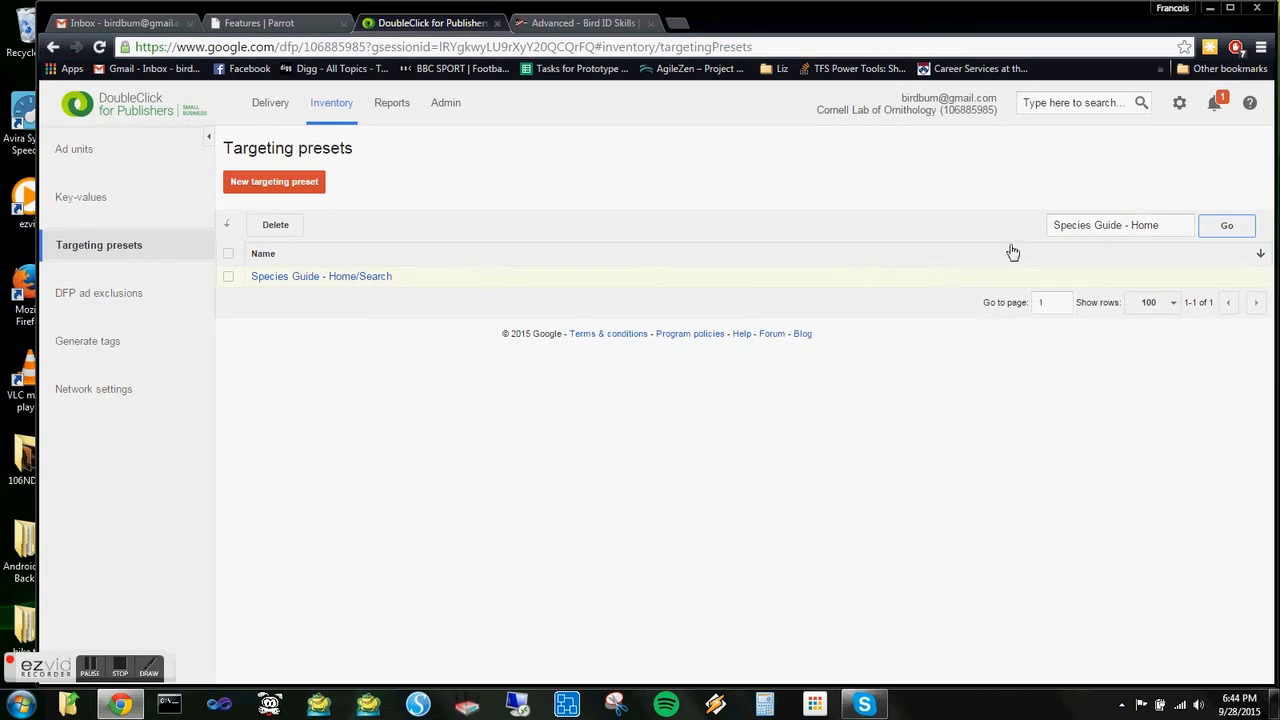
left_click(1180, 227)
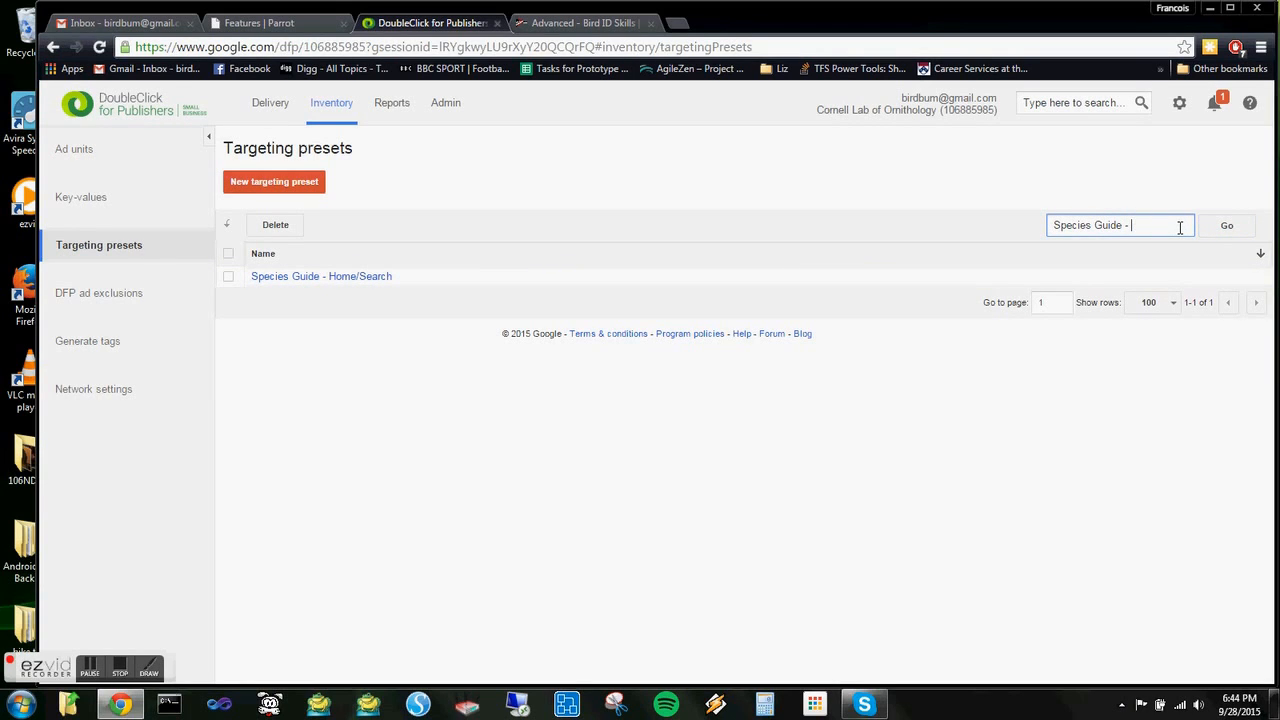
type("Browse")
left_click(1226, 228)
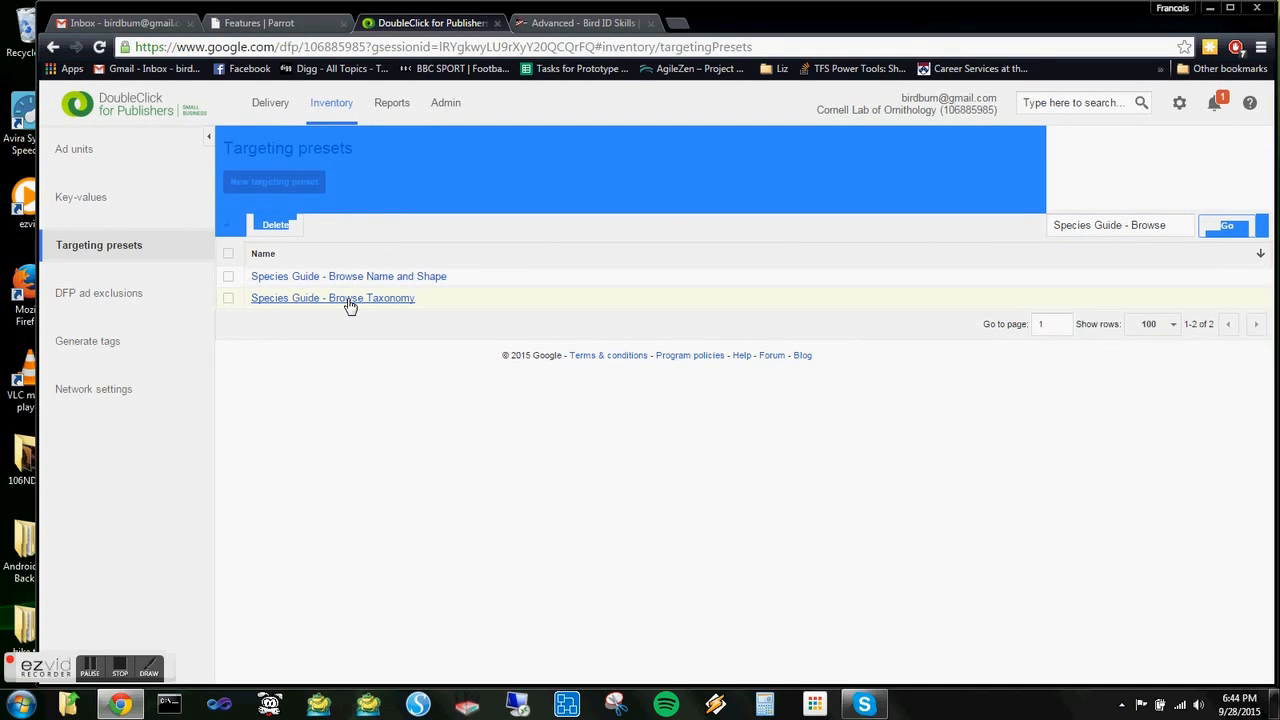
Search the targeting presets for "Species Guide - All"
double_click(1148, 225)
type("All")
left_click(1214, 236)
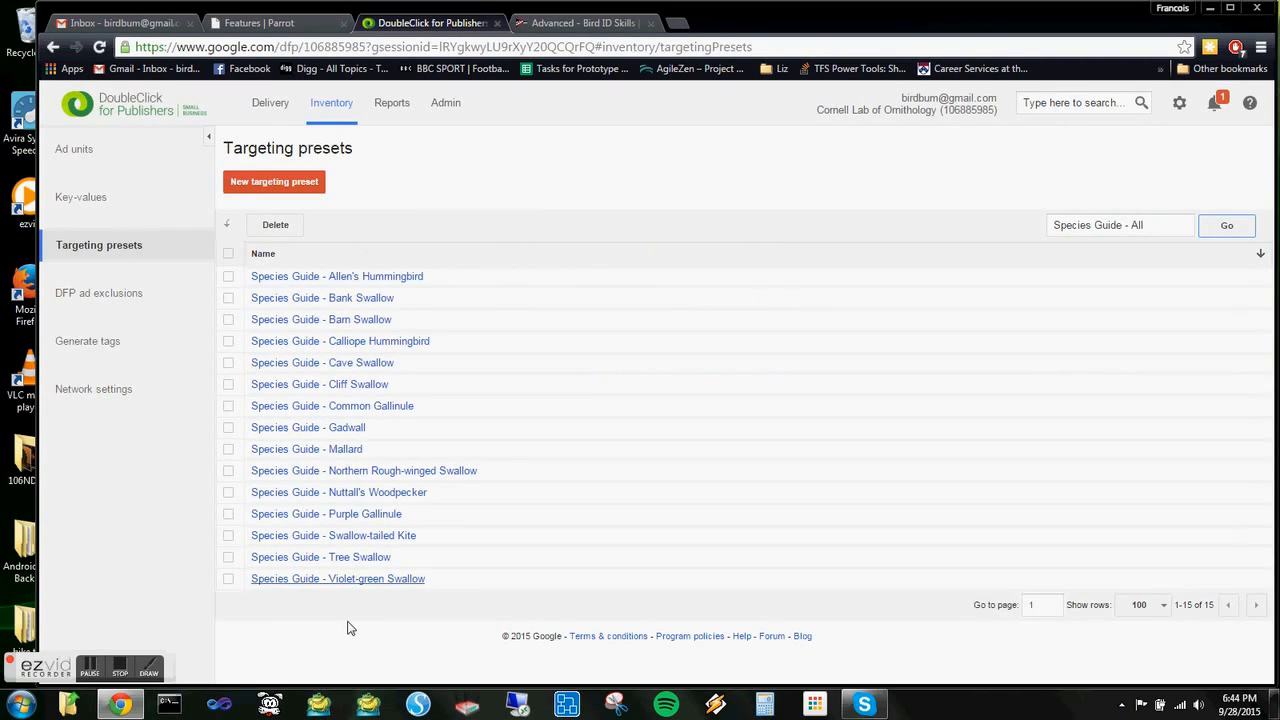
Search the targeting presets for "Bird Cams" and review the presets for the individual cam pages
left_click(118, 245)
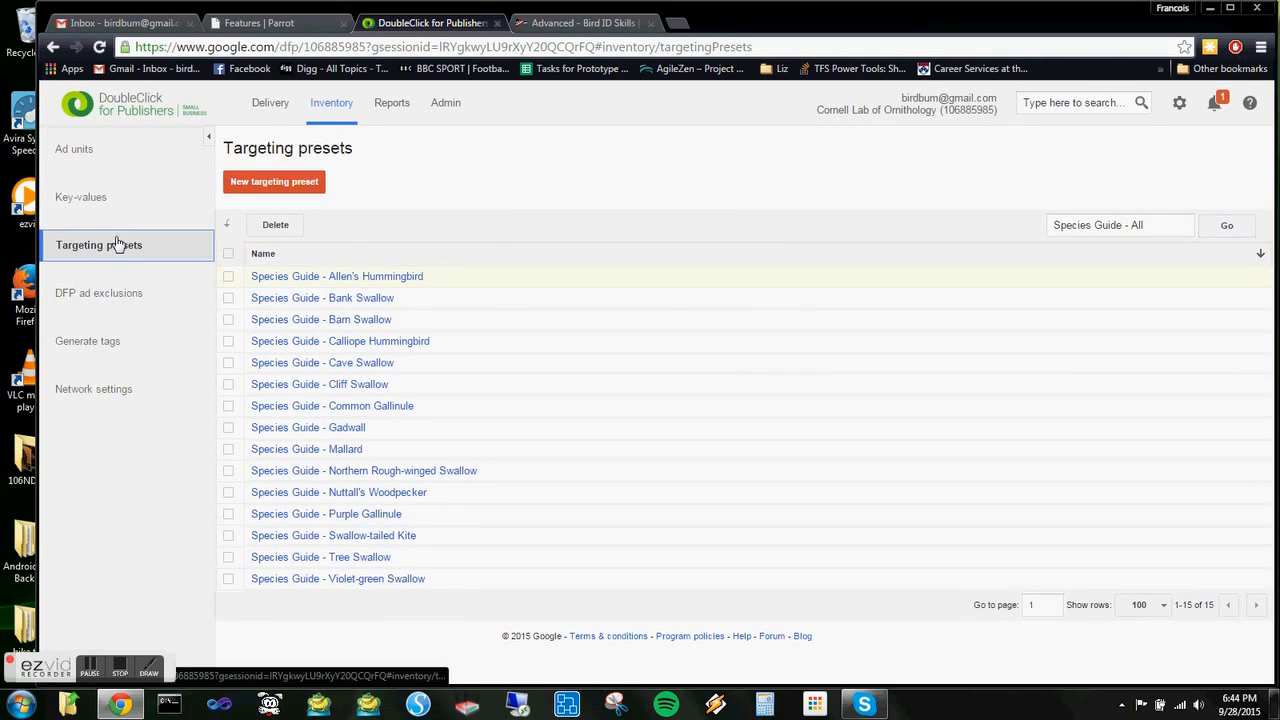
left_click(1057, 224)
left_click_drag(1057, 224, 1160, 205)
type("Bird Ca")
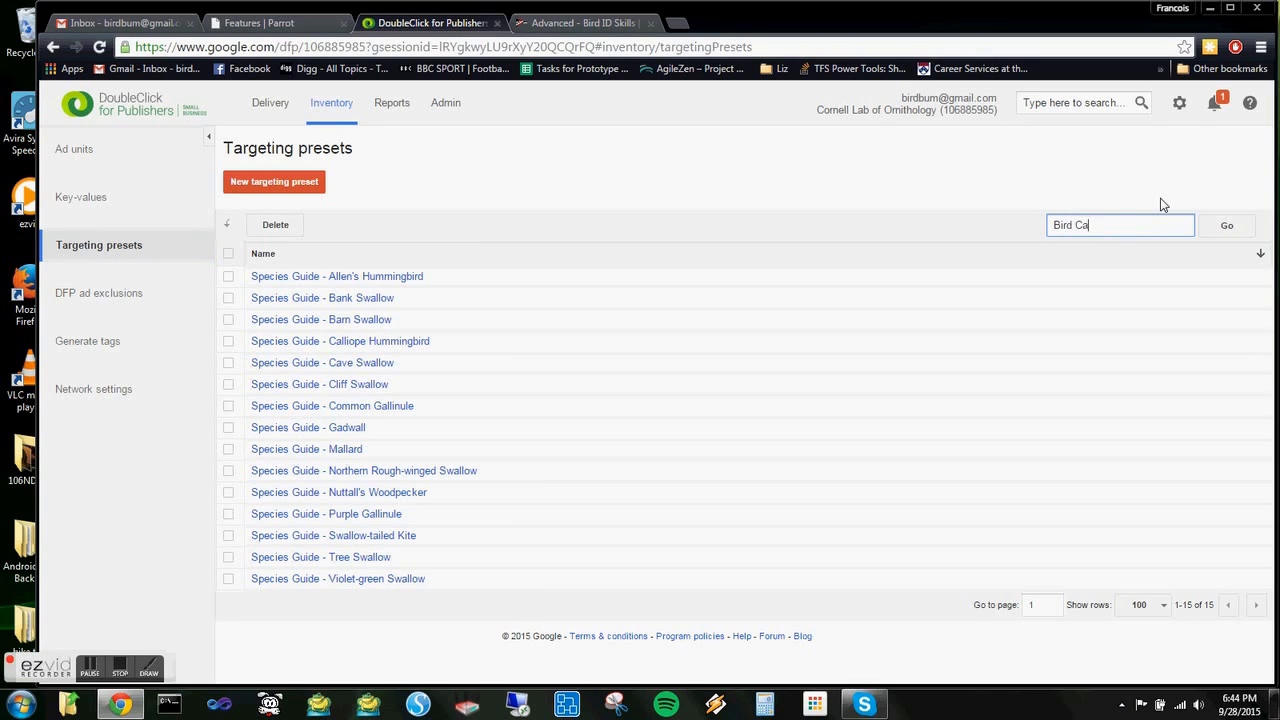
type("ms")
left_click(1229, 229)
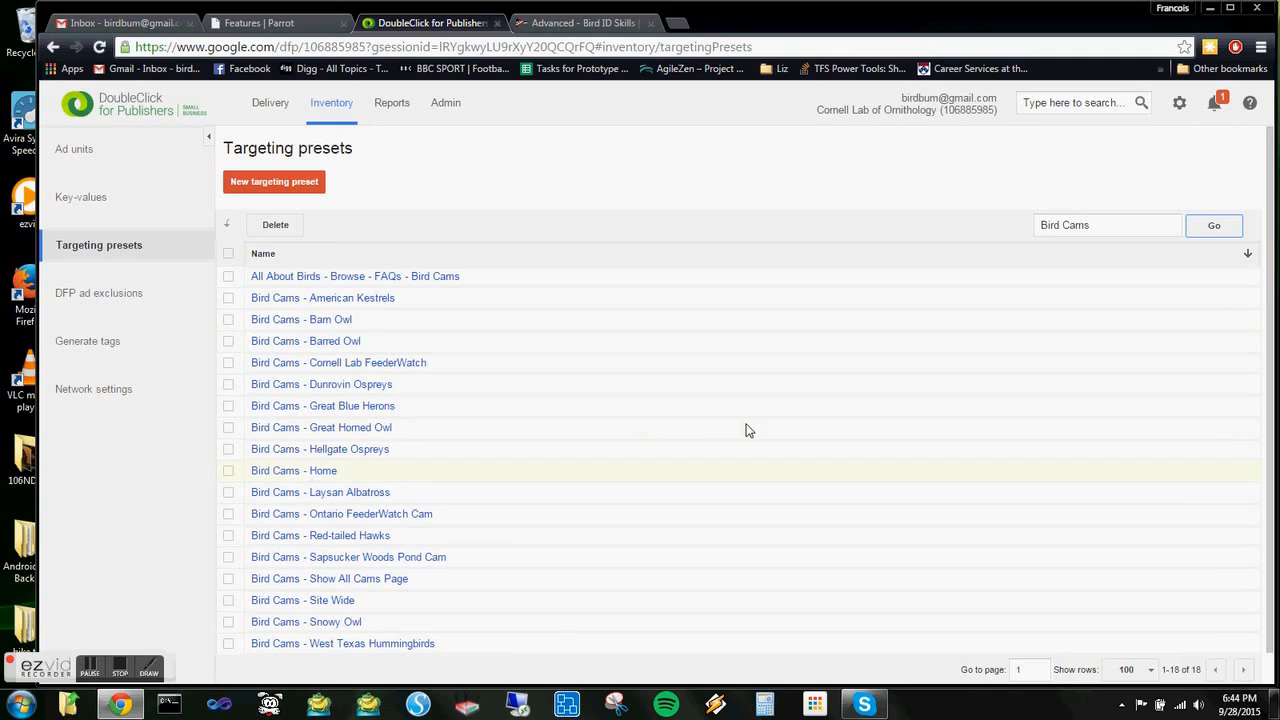
scroll(1270, 330, "down", 1)
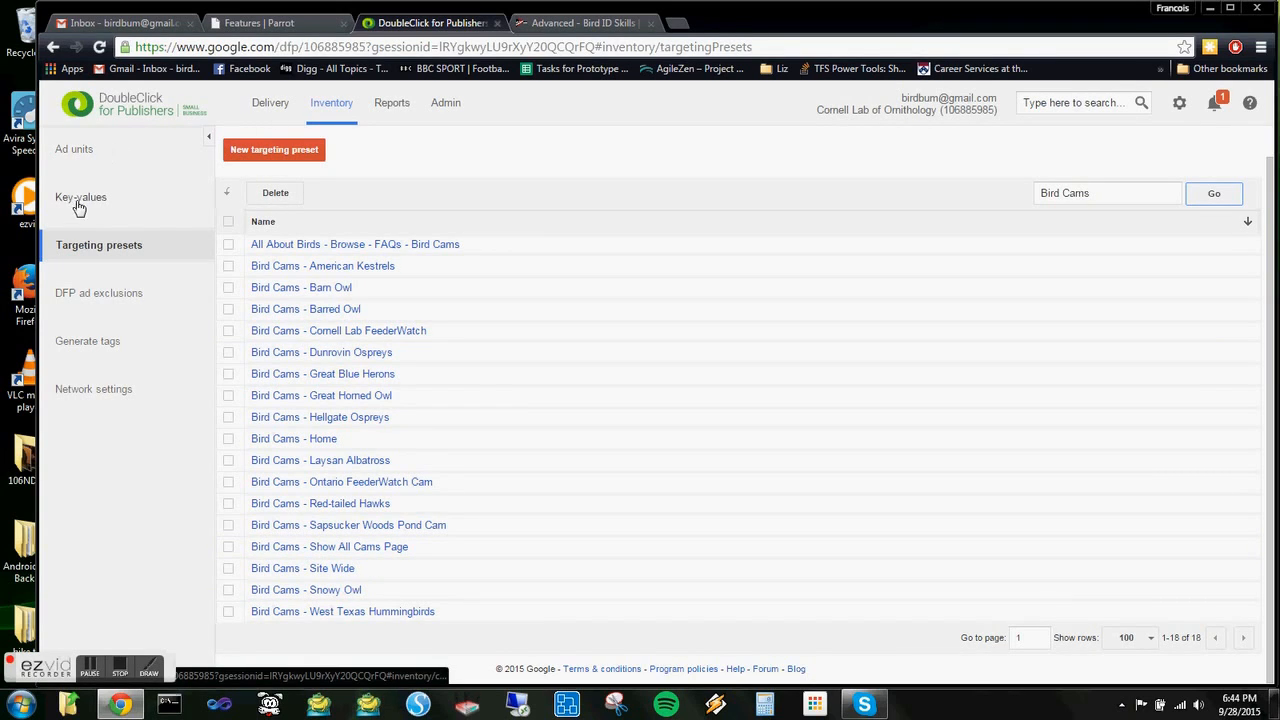
Go to the delivery orders and show all orders instead of only the account's own
left_click(268, 105)
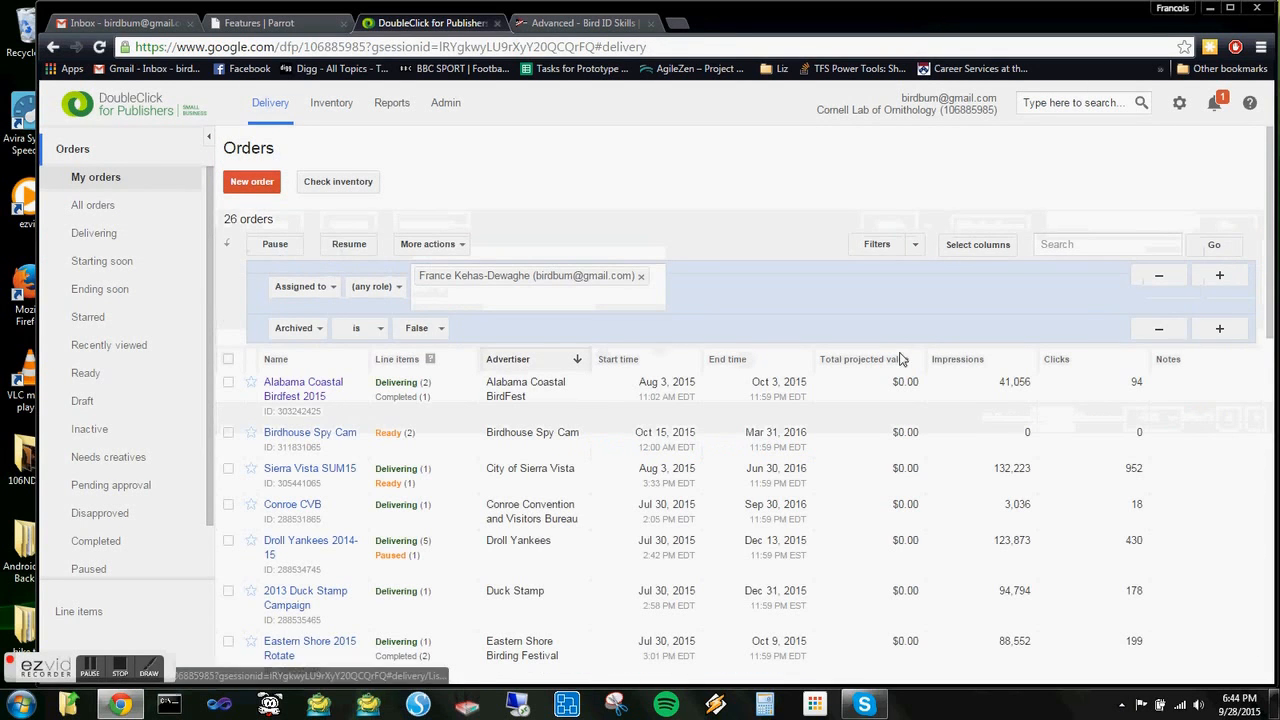
left_click(90, 208)
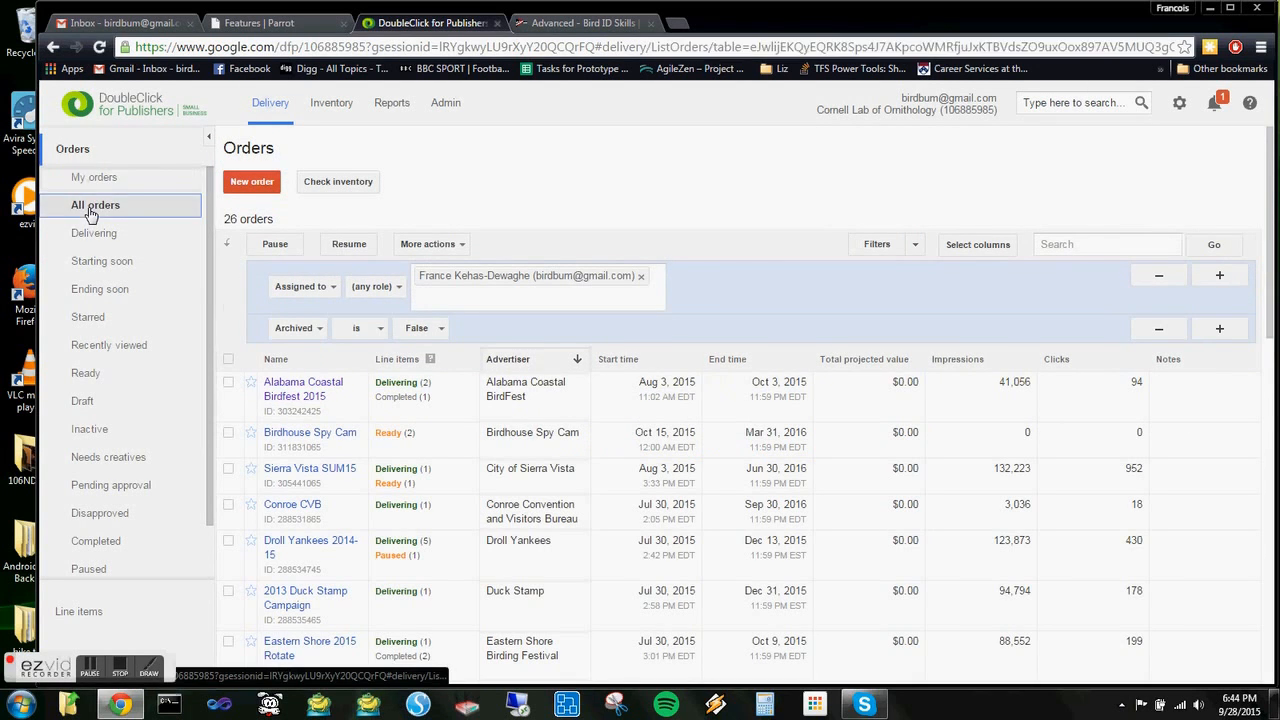